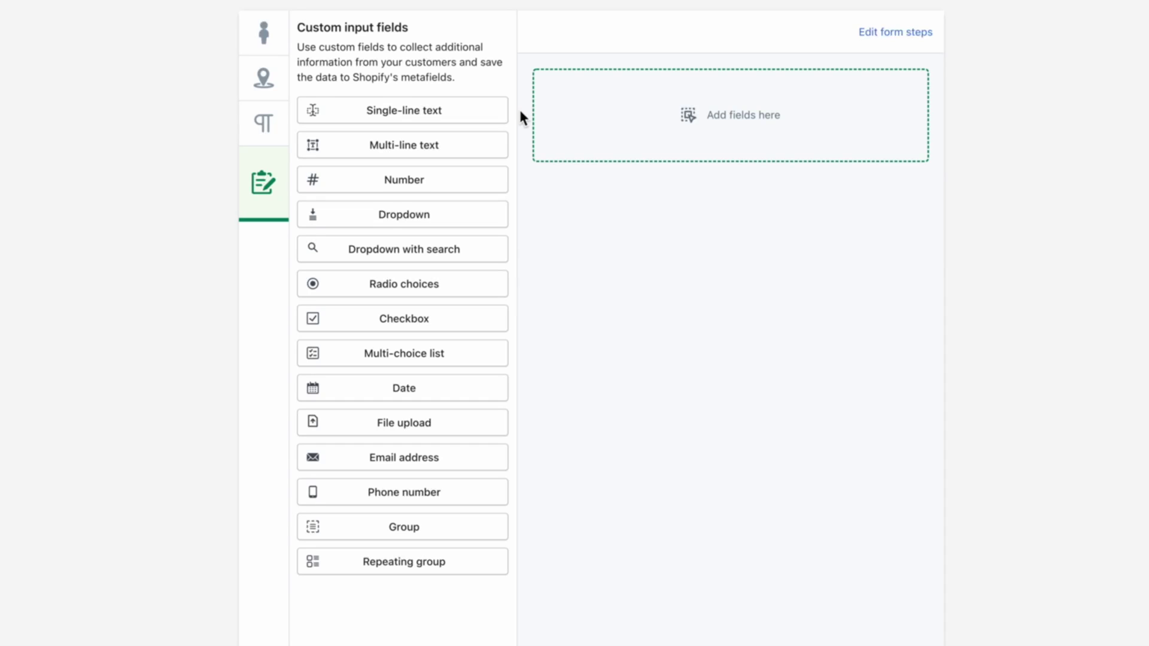
- Add a single-line text field labelled "What's your dog's name?" to the form
{"action": "left_click_drag", "start_coordinate": [410, 112], "coordinate": [616, 101]}
{"action": "left_click", "coordinate": [616, 100]}
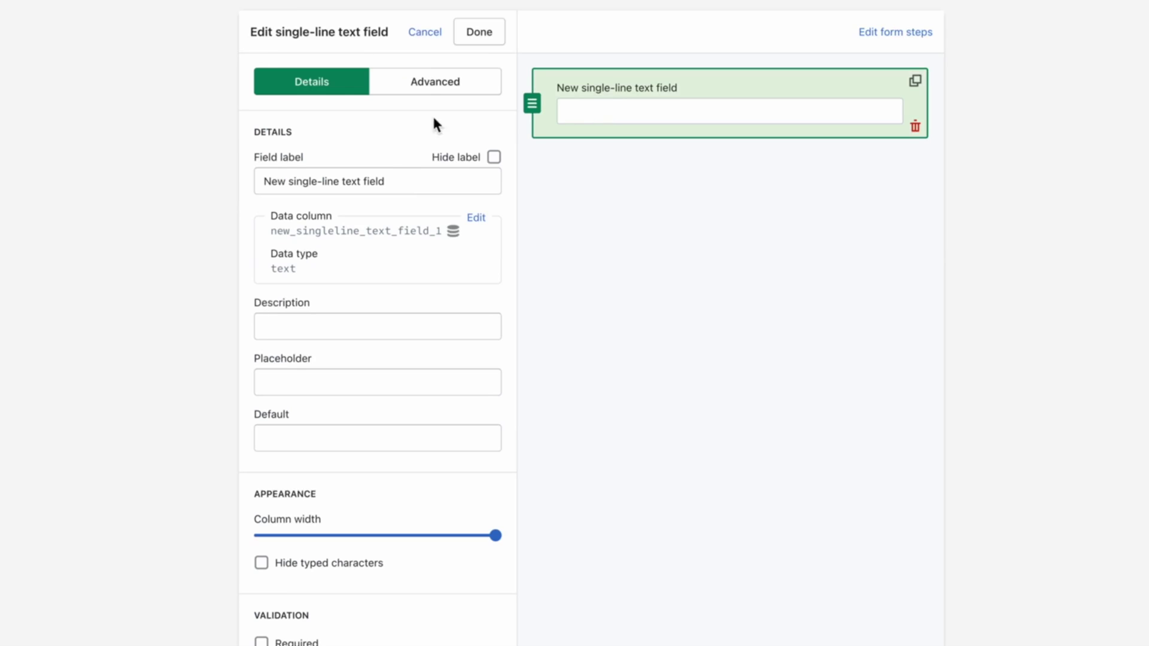
{"action": "left_click", "coordinate": [413, 186]}
{"action": "key", "text": "ctrl+a"}
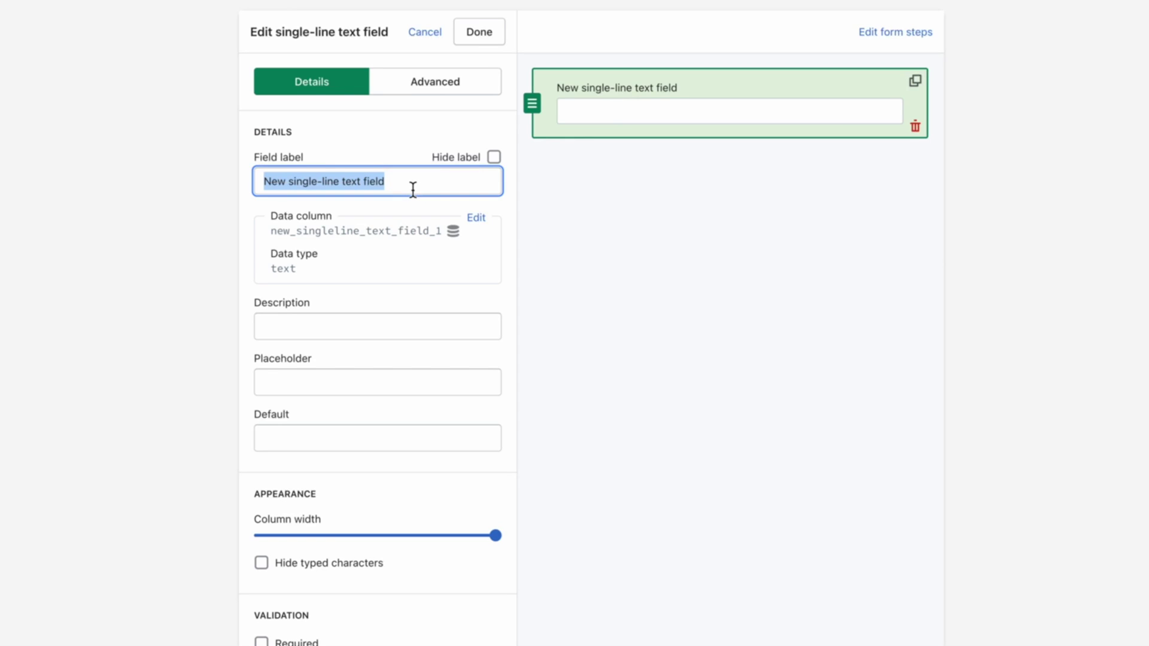
{"action": "type", "text": "What's "}
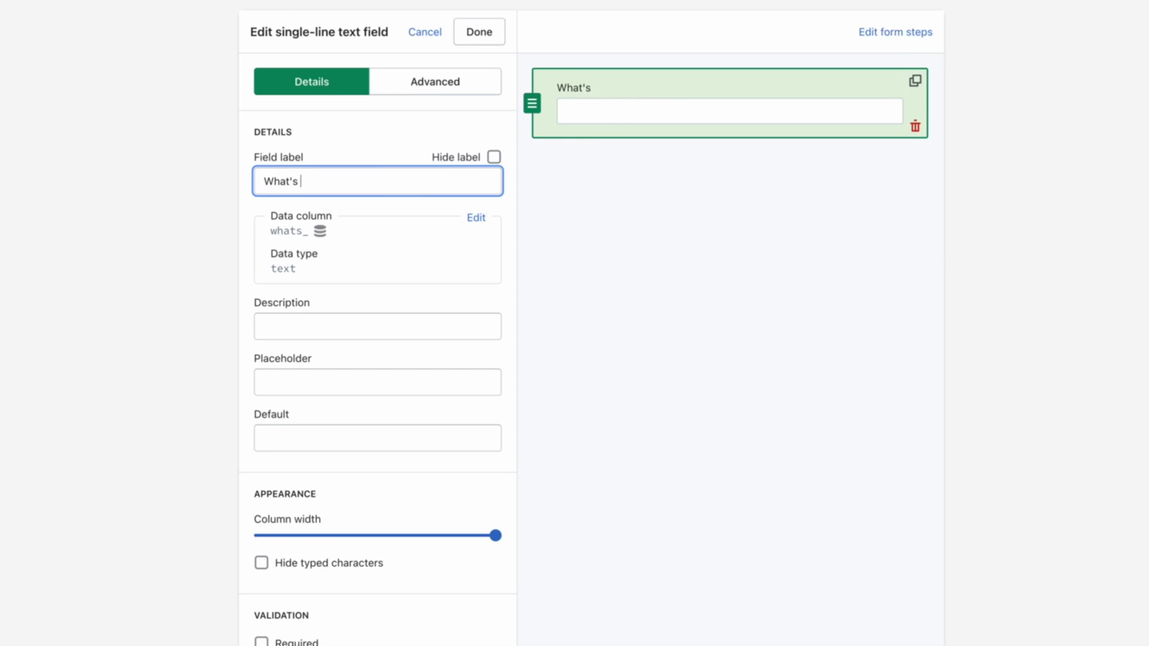
{"action": "type", "text": "your dog's name?"}
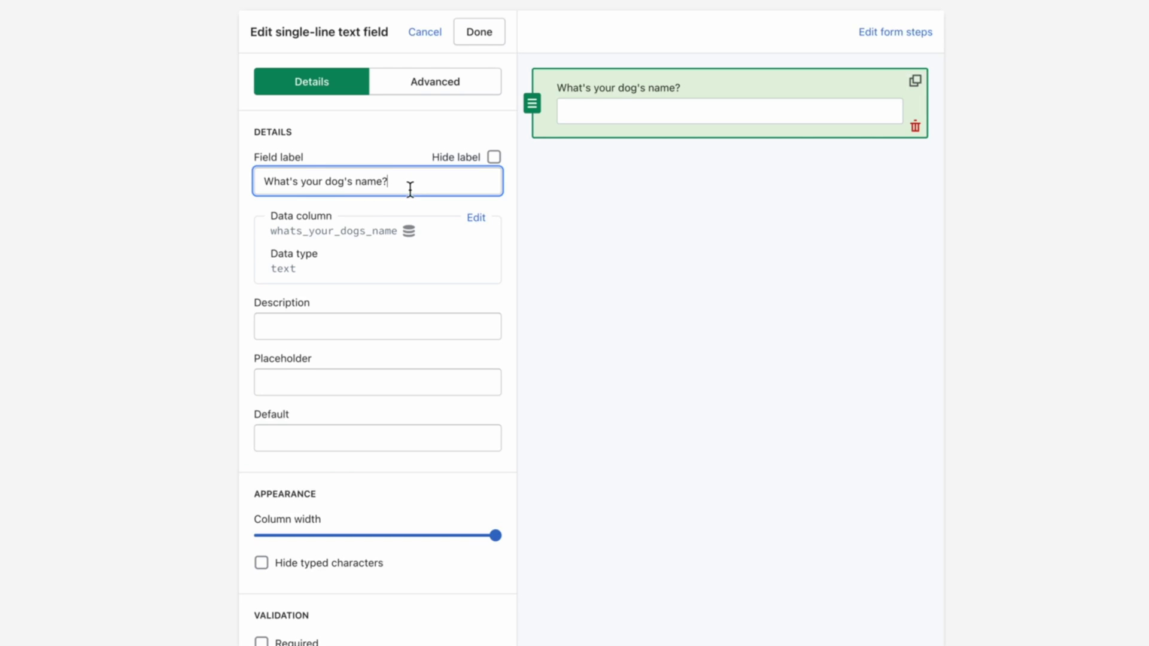
{"action": "scroll", "coordinate": [450, 110], "scroll_direction": "down", "scroll_amount": 1}
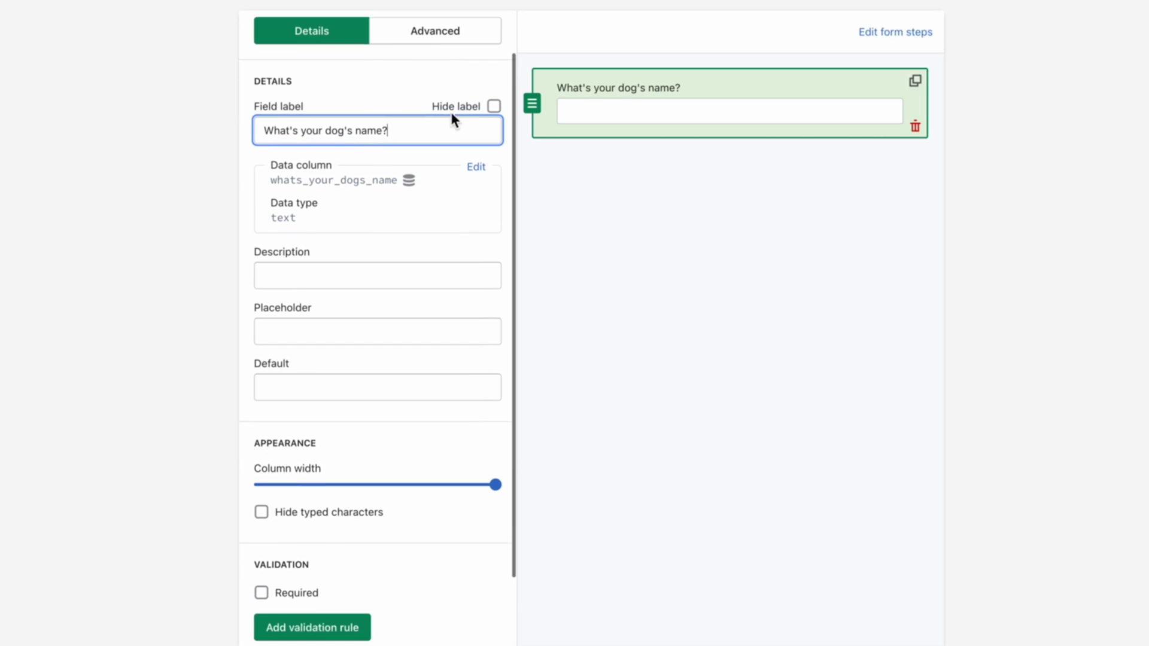
{"action": "left_click", "coordinate": [496, 76]}
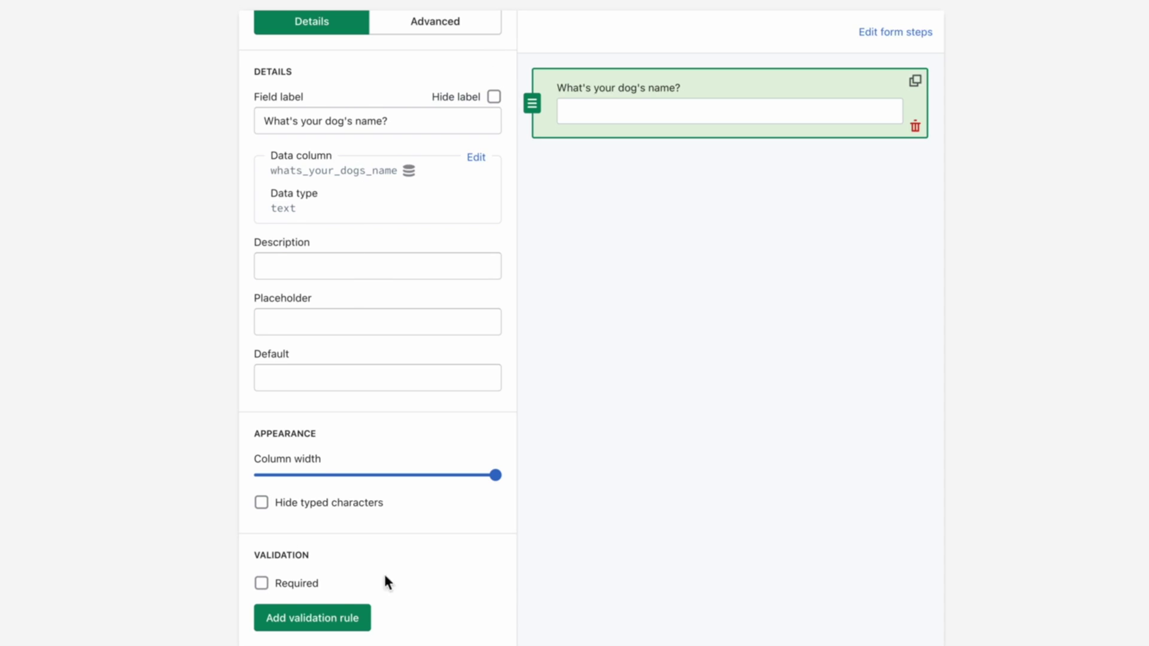
{"action": "scroll", "coordinate": [434, 575], "scroll_direction": "up", "scroll_amount": 1}
- Add a multi-line text field labelled "Any feedback?" below the dog's name question
{"action": "left_click", "coordinate": [478, 33]}
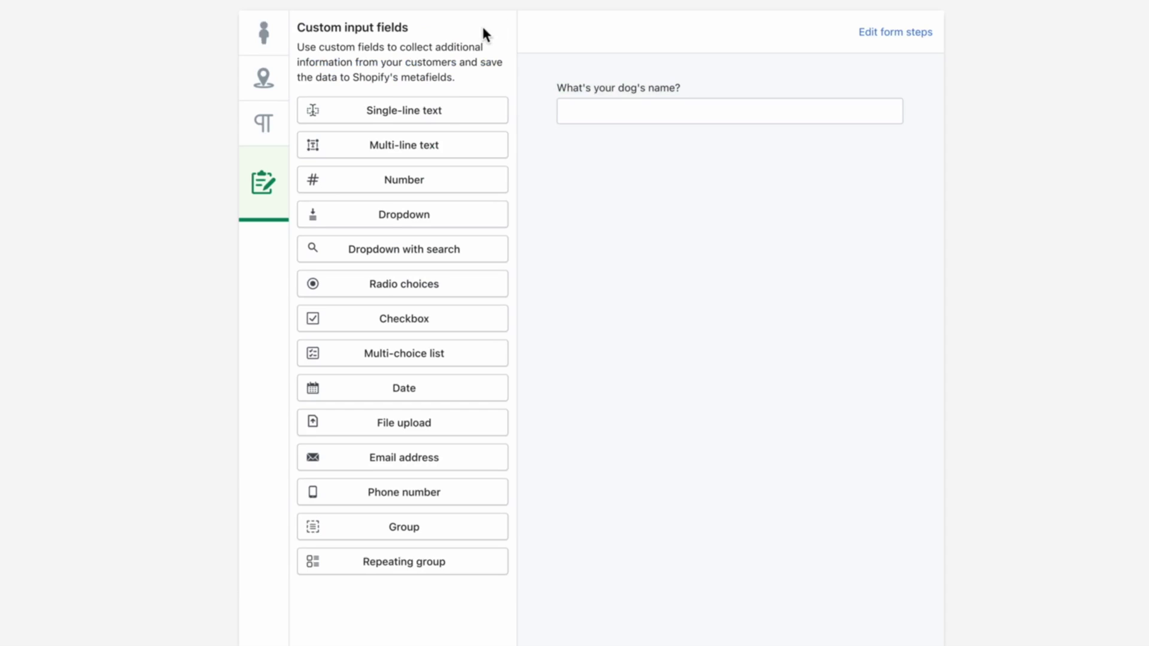
{"action": "left_click_drag", "start_coordinate": [435, 162], "coordinate": [579, 161]}
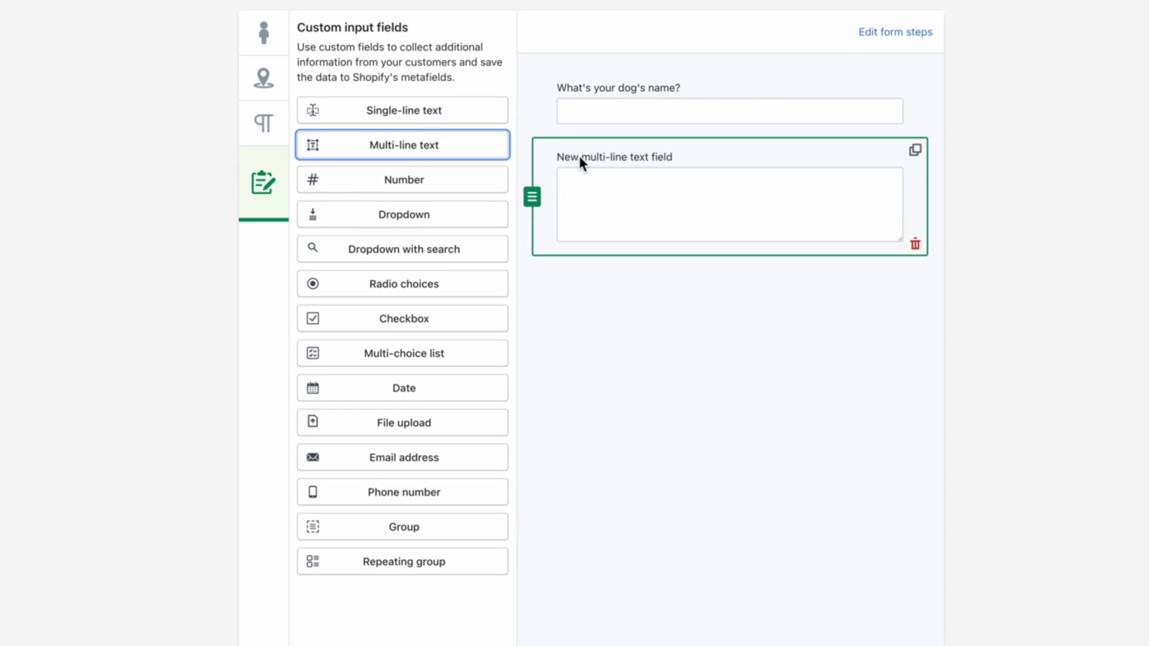
{"action": "triple_click", "coordinate": [403, 182]}
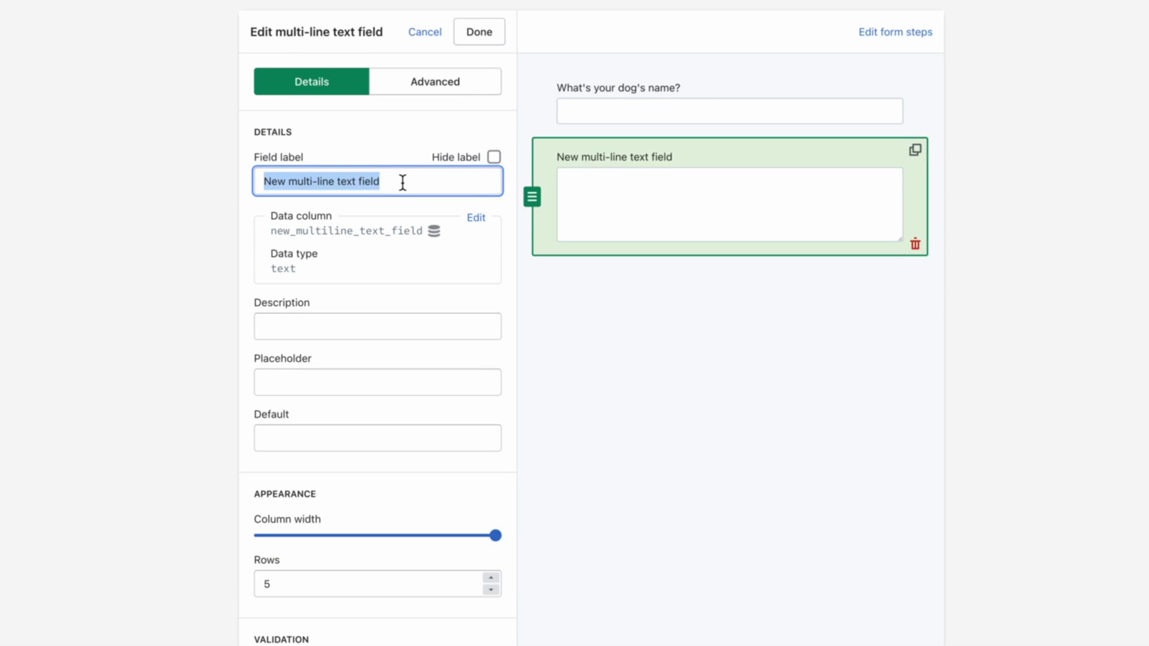
{"action": "key", "text": "BackSpace"}
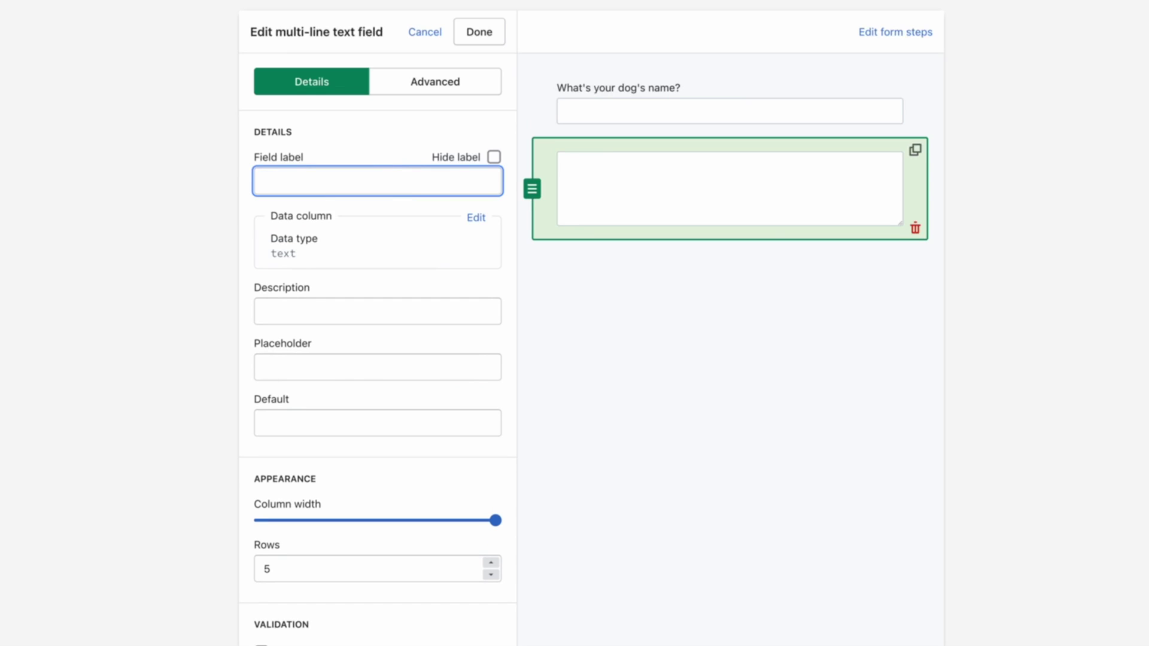
{"action": "type", "text": "Any fee"}
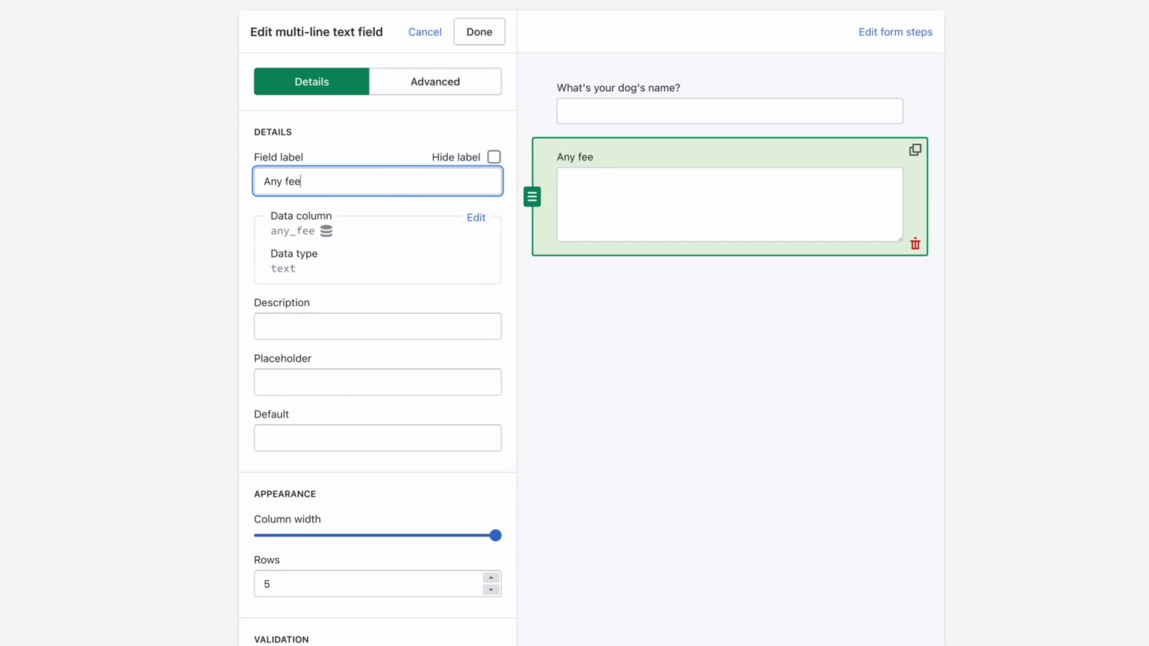
{"action": "type", "text": "dback?"}
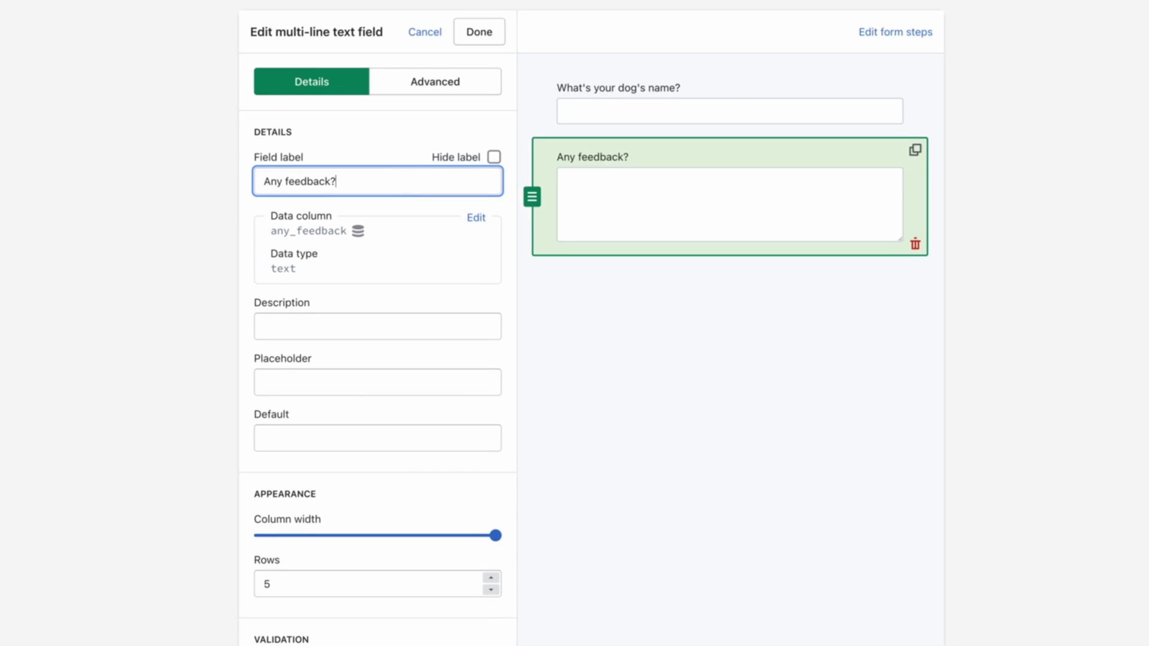
{"action": "left_click", "coordinate": [482, 34]}
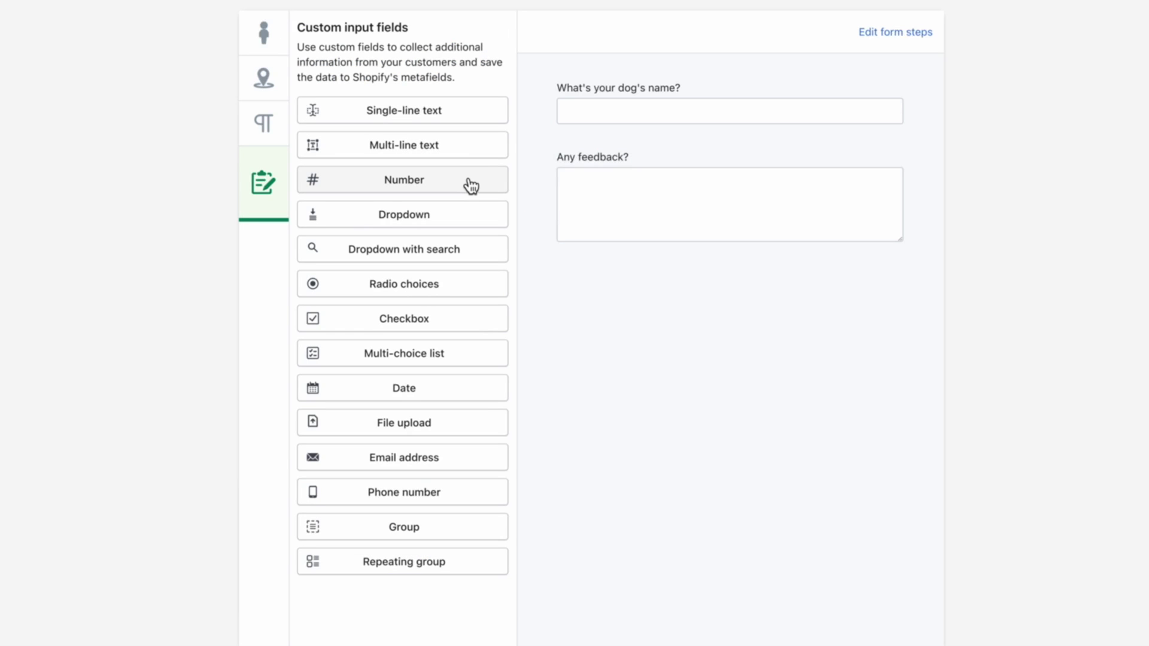
- Add a number field labelled "How tall are you?" with Decimal number type
{"action": "left_click_drag", "start_coordinate": [470, 184], "coordinate": [654, 285]}
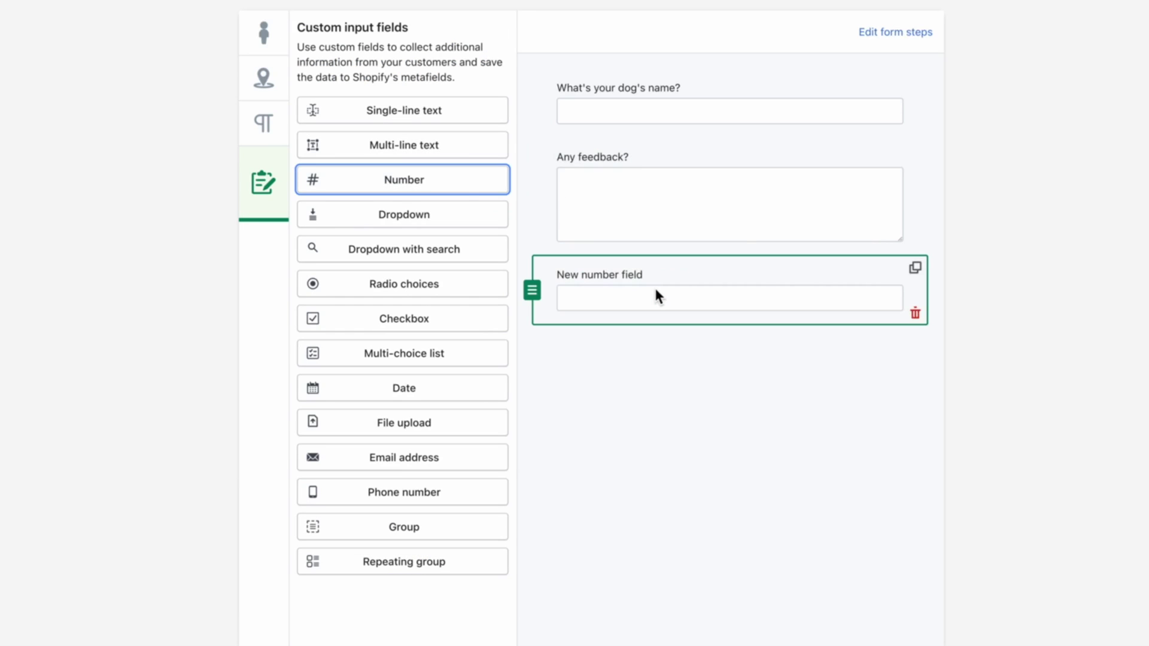
{"action": "left_click", "coordinate": [655, 287]}
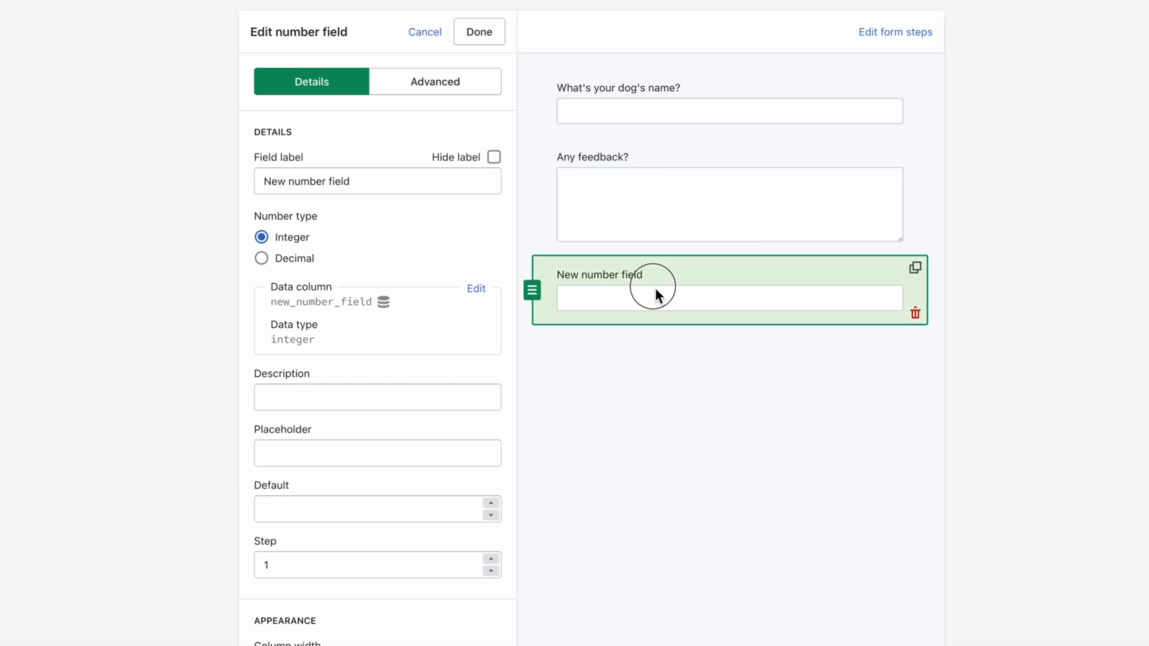
{"action": "triple_click", "coordinate": [414, 188]}
{"action": "key", "text": "BackSpace"}
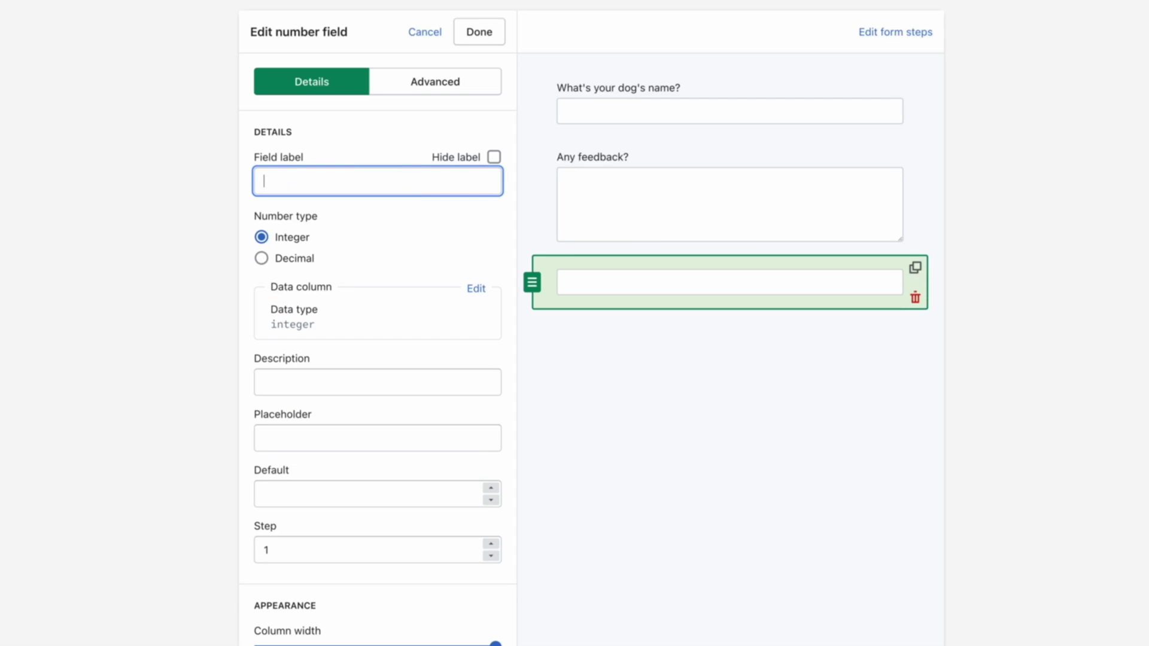
{"action": "type", "text": "How many times "}
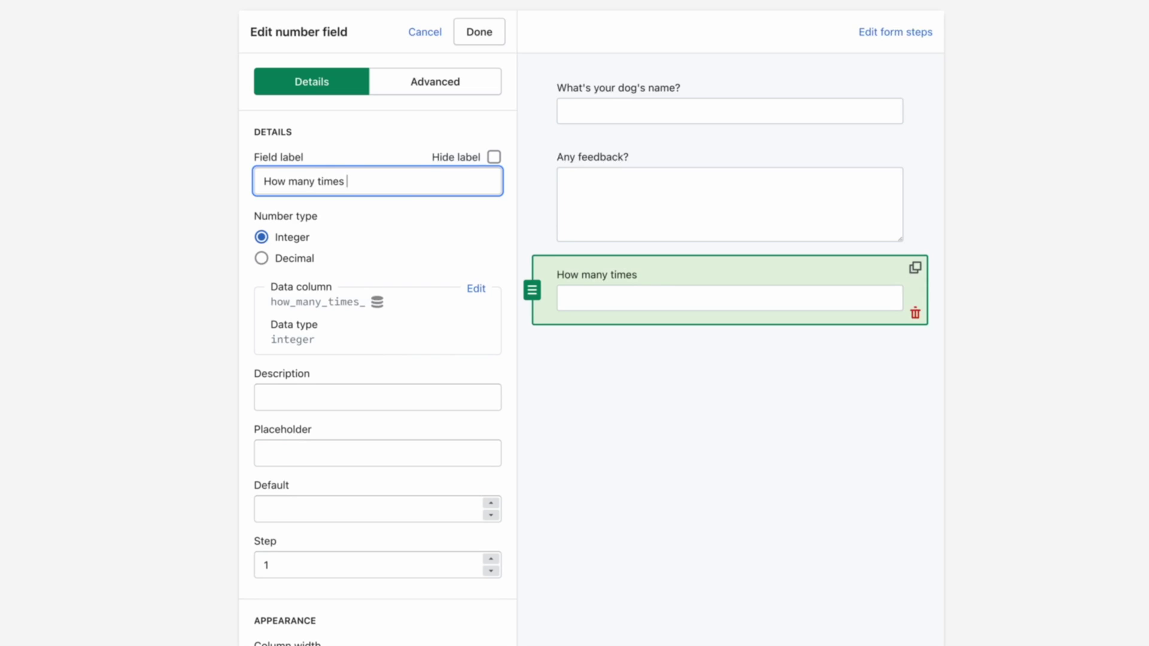
{"action": "type", "text": "have you shopped with"}
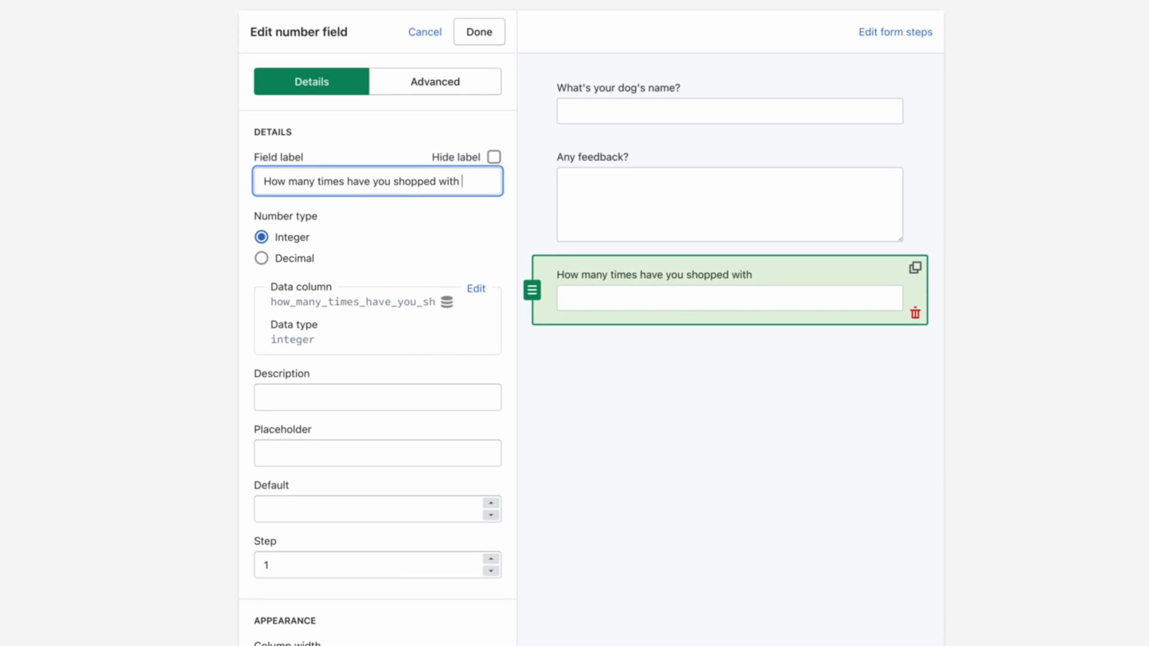
{"action": "type", "text": " us?"}
{"action": "left_click", "coordinate": [300, 248]}
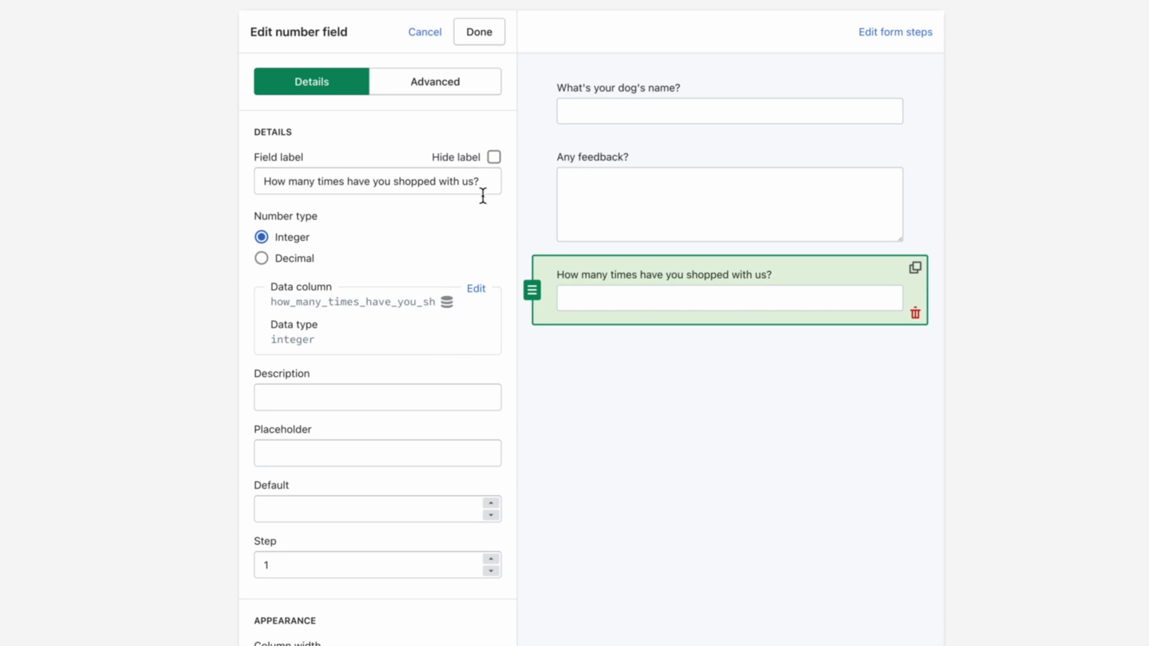
{"action": "left_click_drag", "start_coordinate": [474, 182], "coordinate": [289, 182]}
{"action": "type", "text": "ta"}
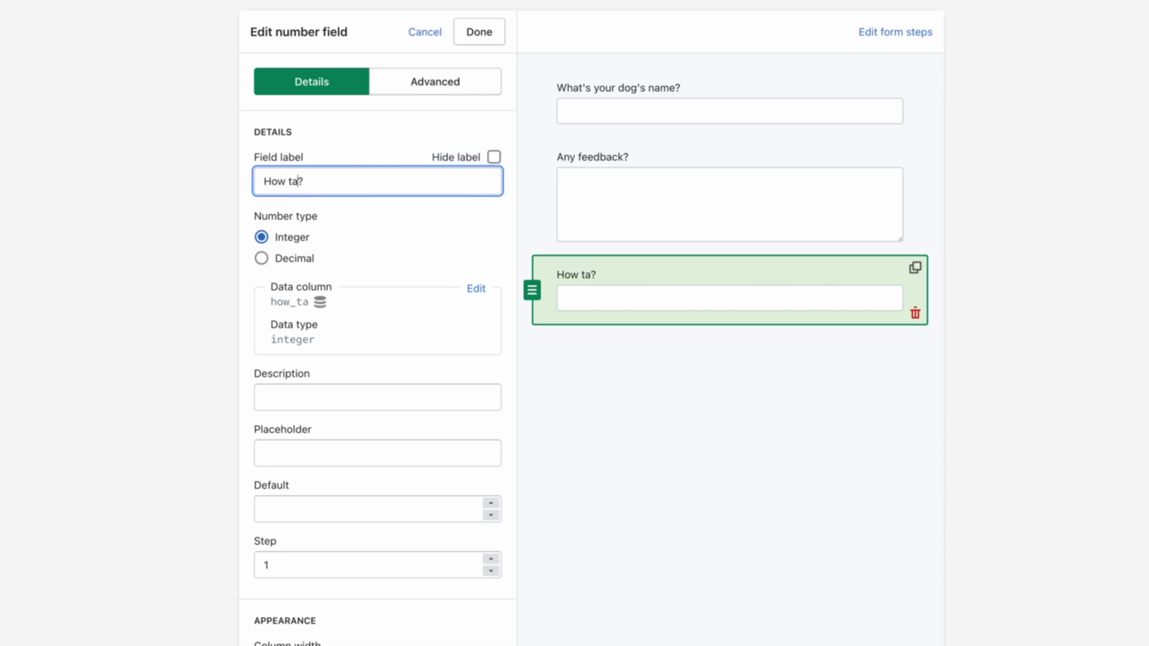
{"action": "type", "text": "ll are you"}
{"action": "key", "text": "BackSpace"}
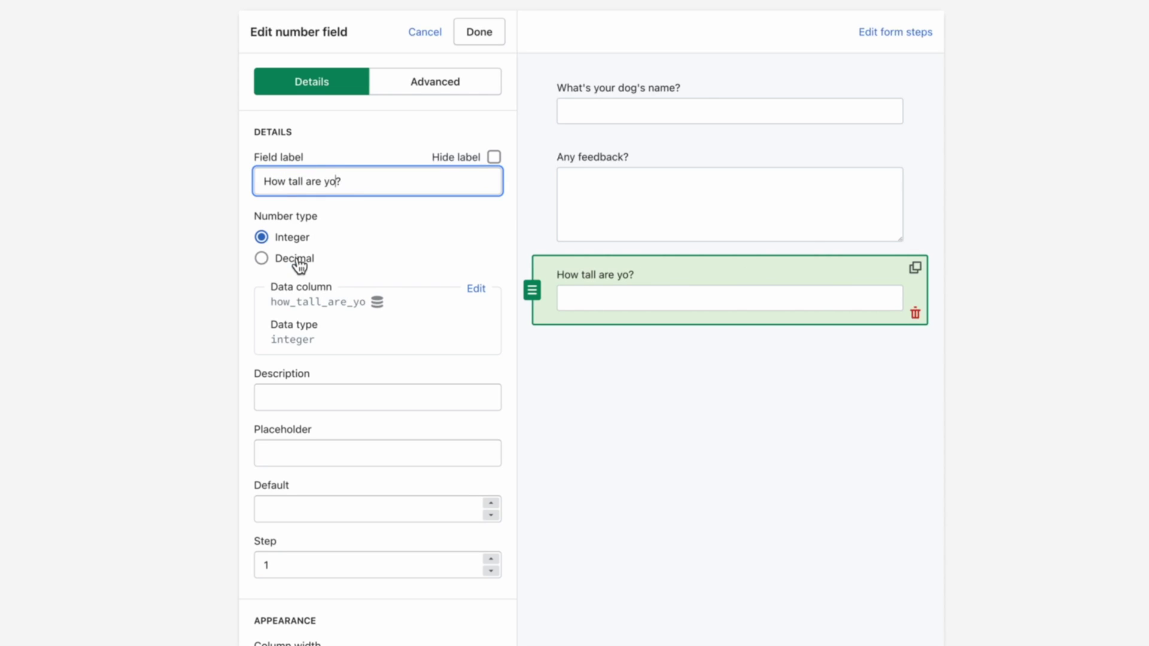
{"action": "type", "text": "u"}
{"action": "left_click", "coordinate": [300, 261]}
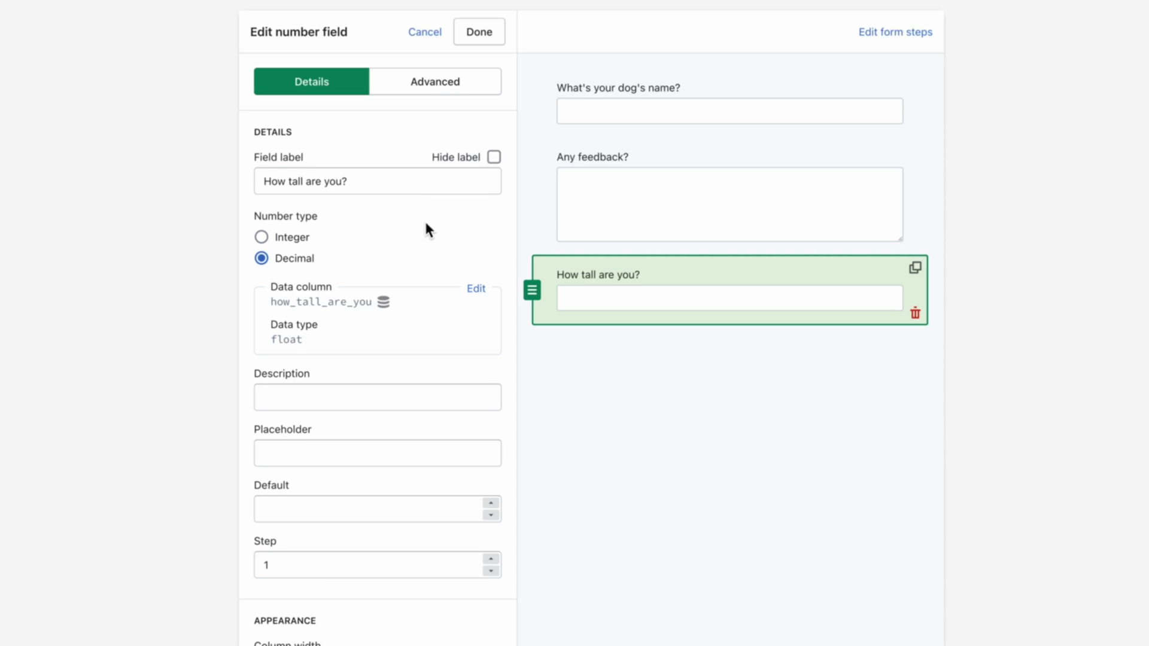
{"action": "scroll", "coordinate": [427, 228], "scroll_direction": "down", "scroll_amount": 2}
{"action": "scroll", "coordinate": [427, 230], "scroll_direction": "down", "scroll_amount": 2}
{"action": "scroll", "coordinate": [430, 231], "scroll_direction": "down", "scroll_amount": 2}
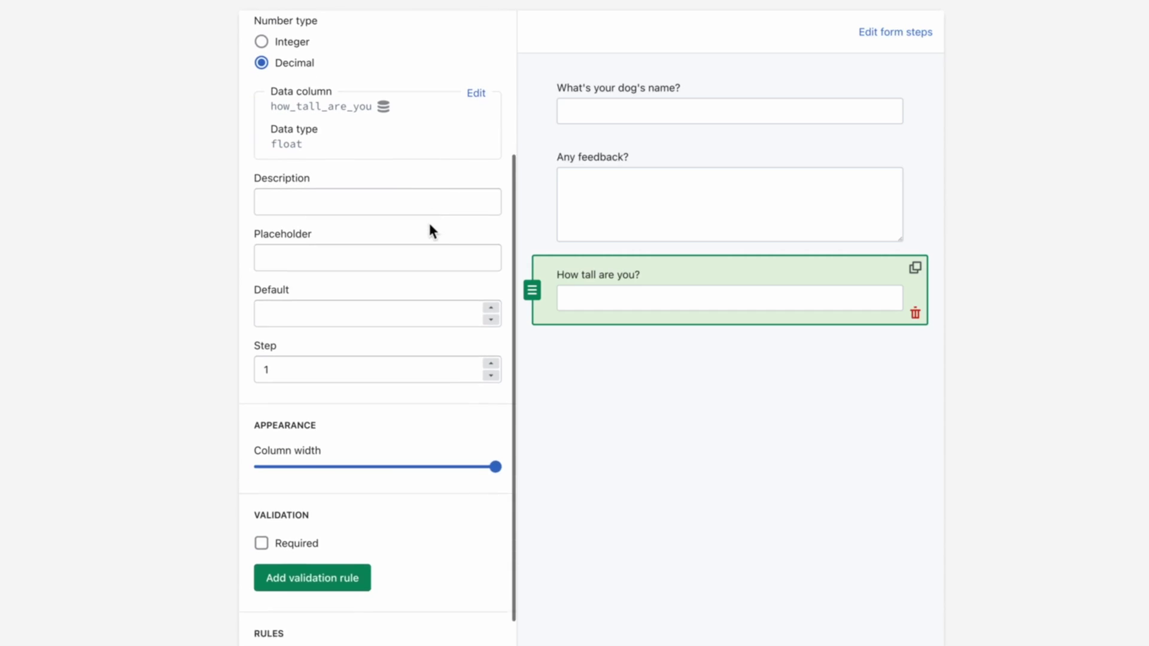
{"action": "scroll", "coordinate": [428, 231], "scroll_direction": "down", "scroll_amount": 1}
- Set the height field's Step to 3.14 and try stepping the value in the form preview
{"action": "left_click", "coordinate": [406, 331]}
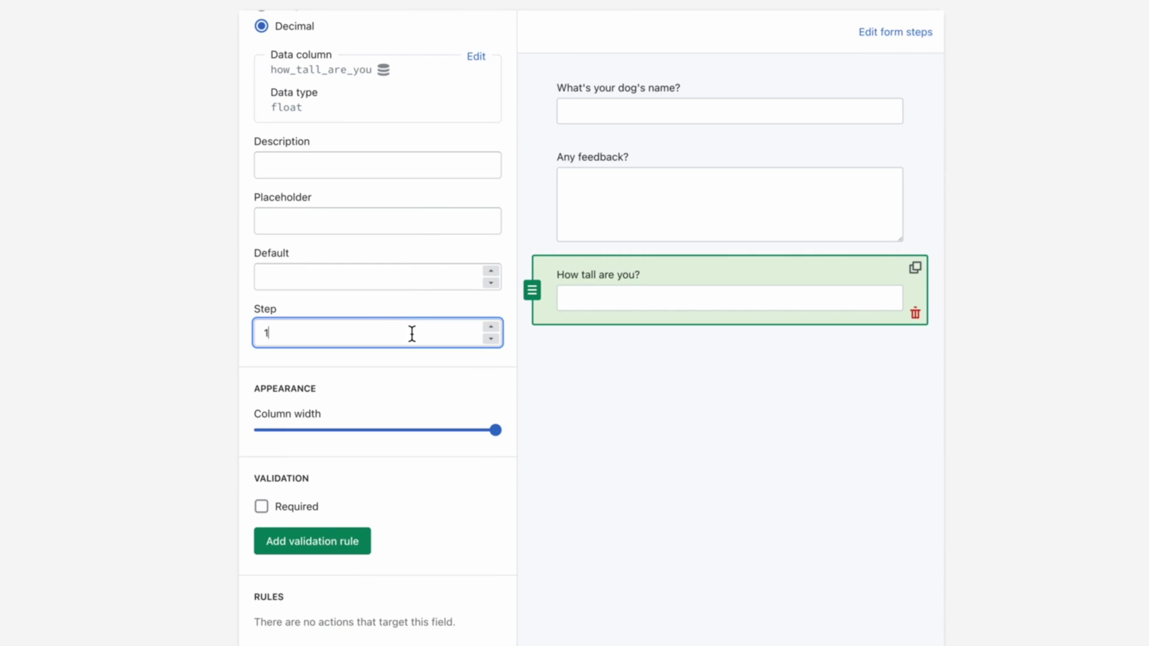
{"action": "left_click", "coordinate": [491, 329]}
{"action": "left_click", "coordinate": [492, 328]}
{"action": "left_click", "coordinate": [493, 341]}
{"action": "type", "text": ".14"}
{"action": "left_click", "coordinate": [656, 230]}
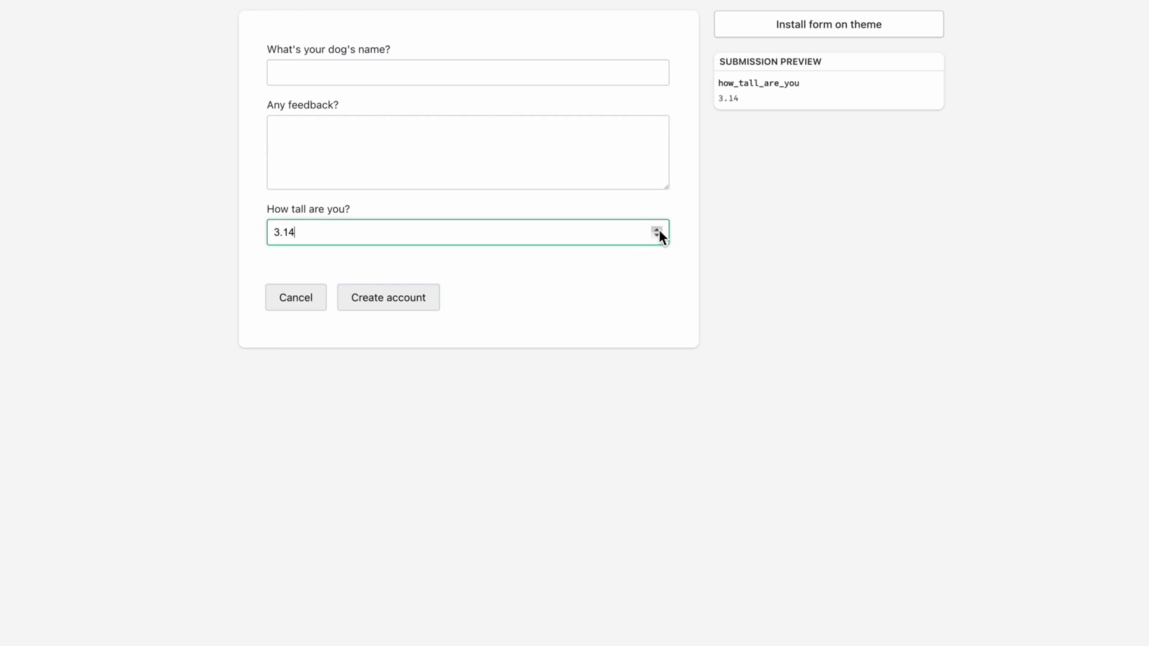
{"action": "left_click", "coordinate": [656, 229]}
{"action": "left_click", "coordinate": [657, 229]}
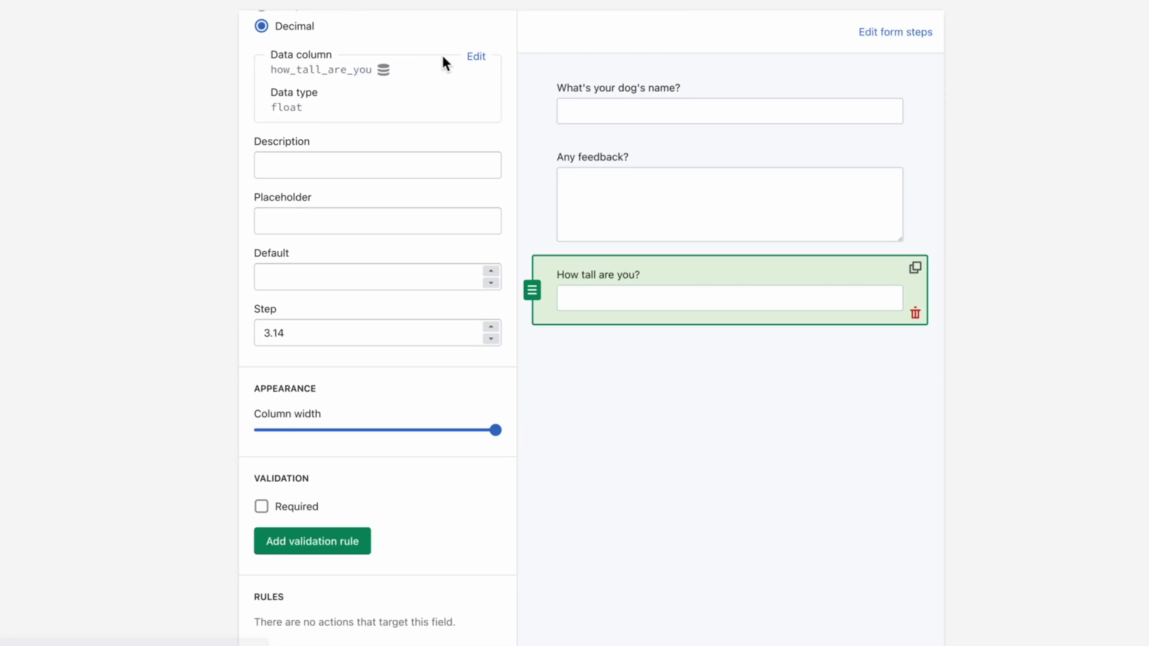
{"action": "scroll", "coordinate": [441, 53], "scroll_direction": "up", "scroll_amount": 3}
- Add a dropdown field labelled "Favorite social media platform?" to the form
{"action": "left_click", "coordinate": [477, 31]}
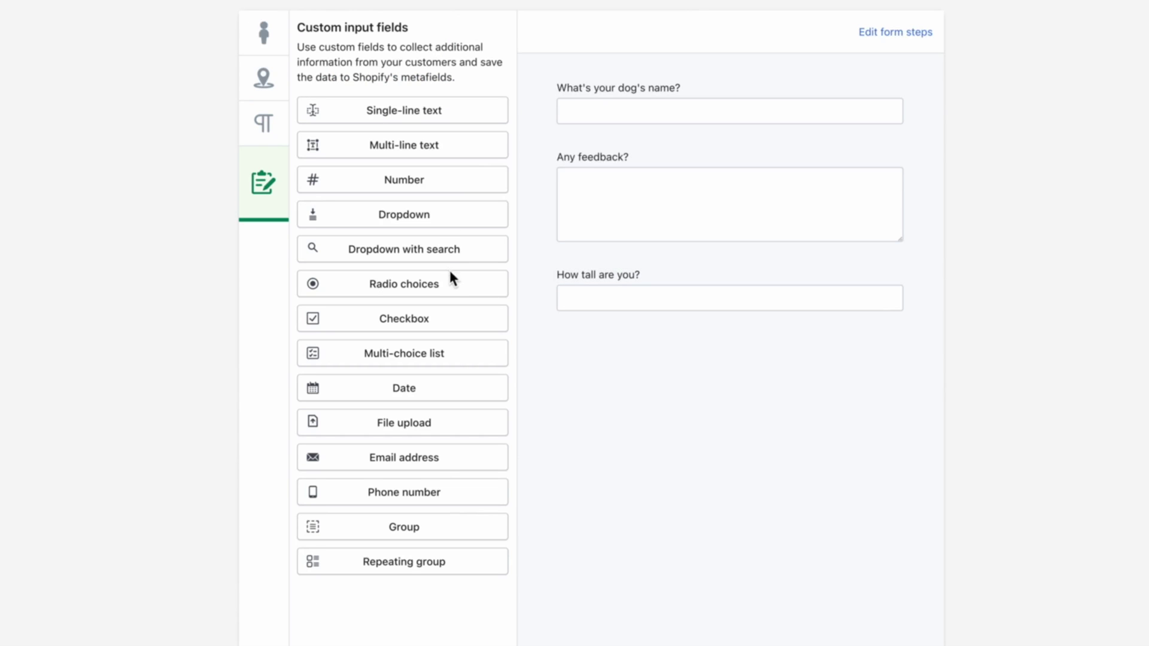
{"action": "left_click_drag", "start_coordinate": [449, 224], "coordinate": [647, 365]}
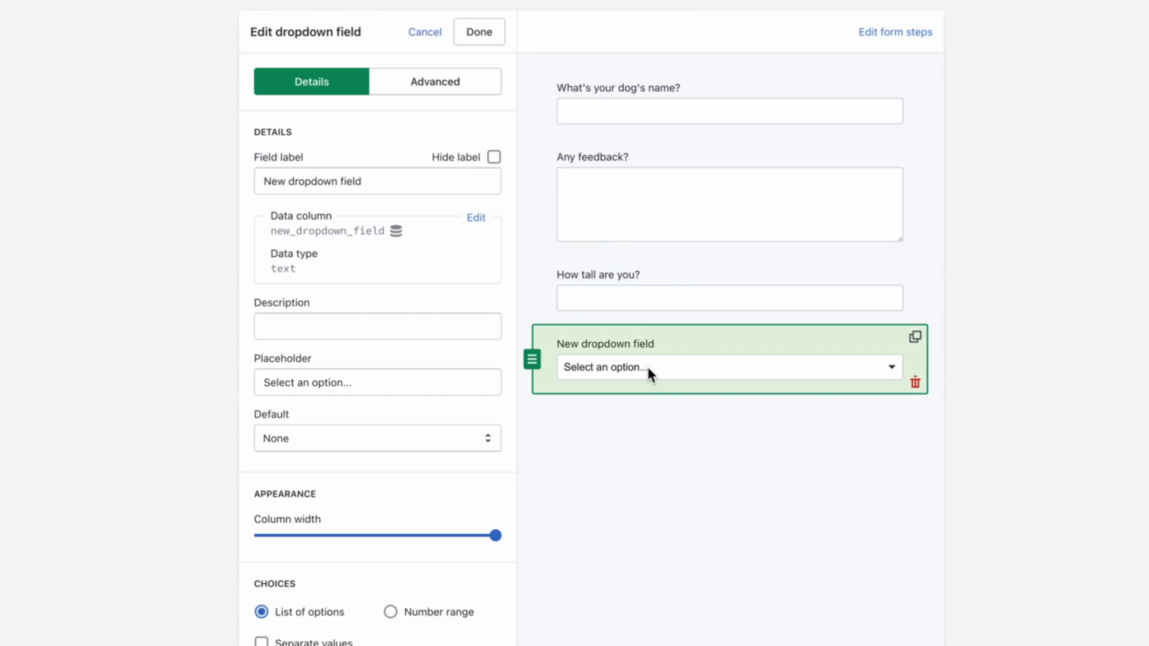
{"action": "left_click", "coordinate": [384, 178]}
{"action": "key", "text": "ctrl+a"}
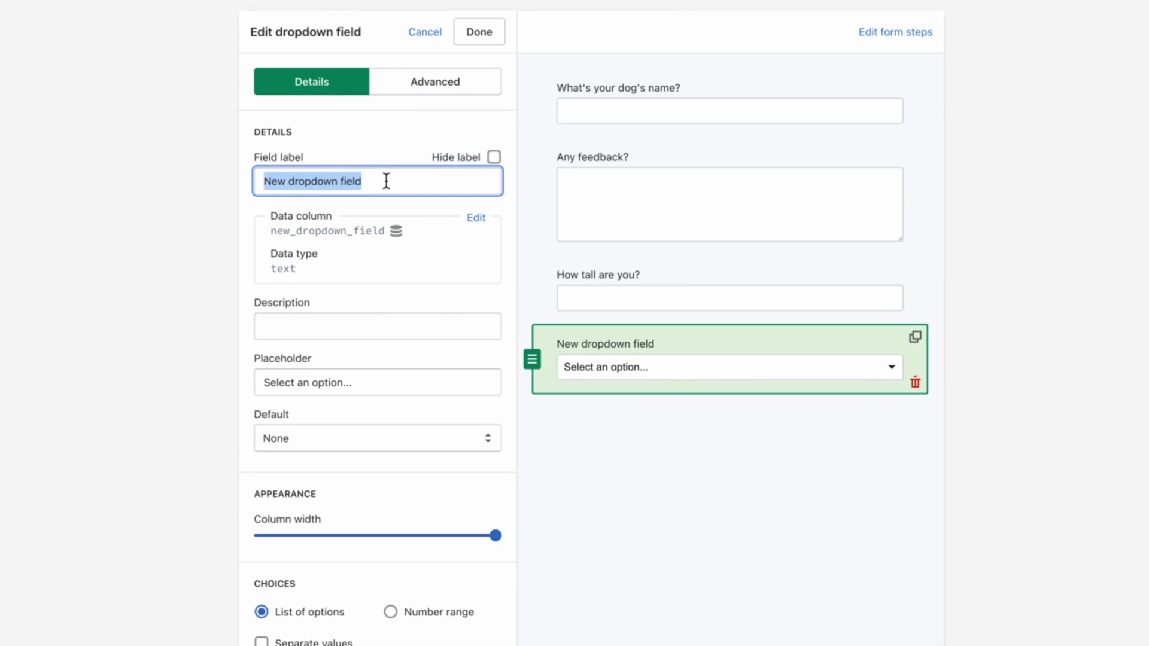
{"action": "key", "text": "BackSpace"}
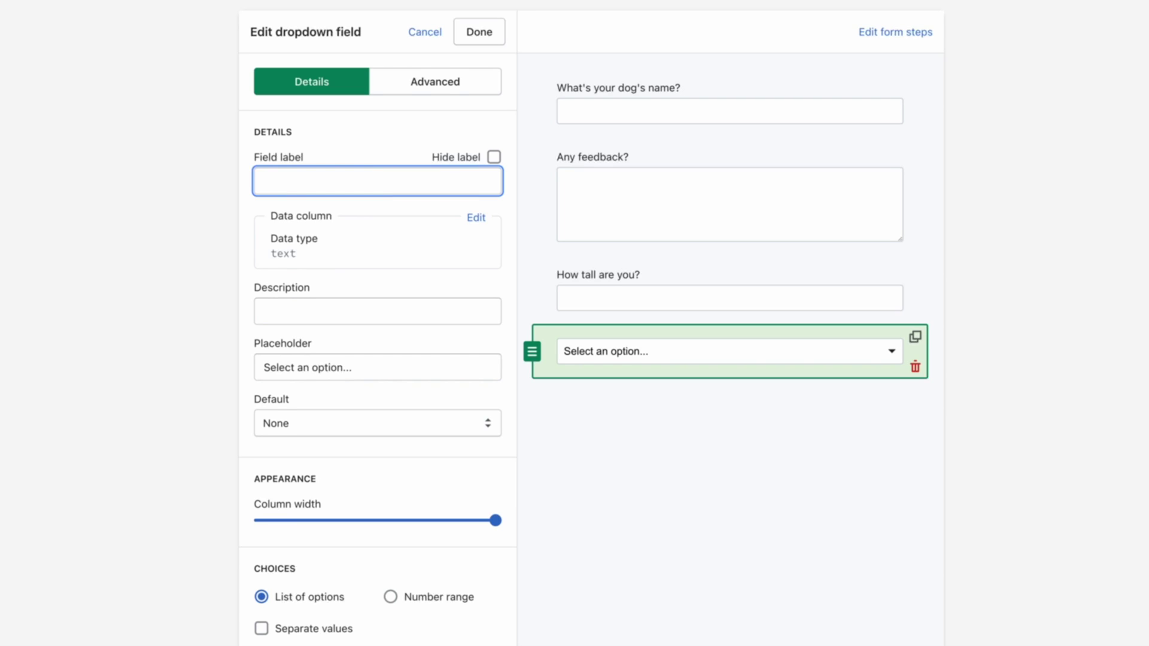
{"action": "type", "text": "Favorite so"}
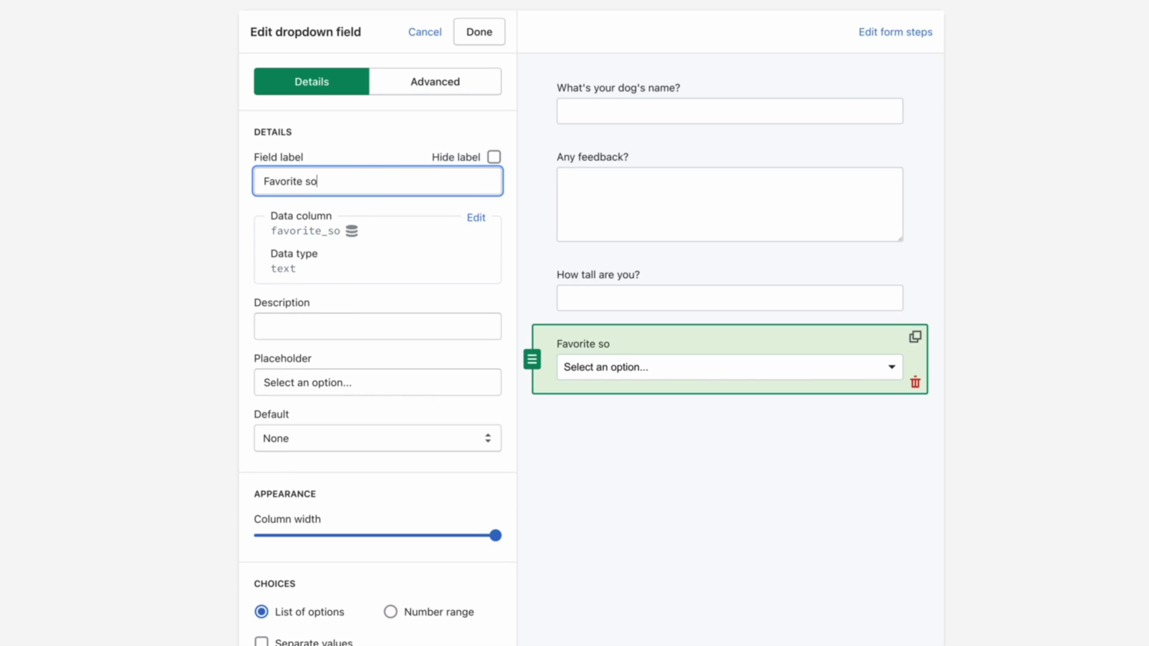
{"action": "type", "text": "cial media plat"}
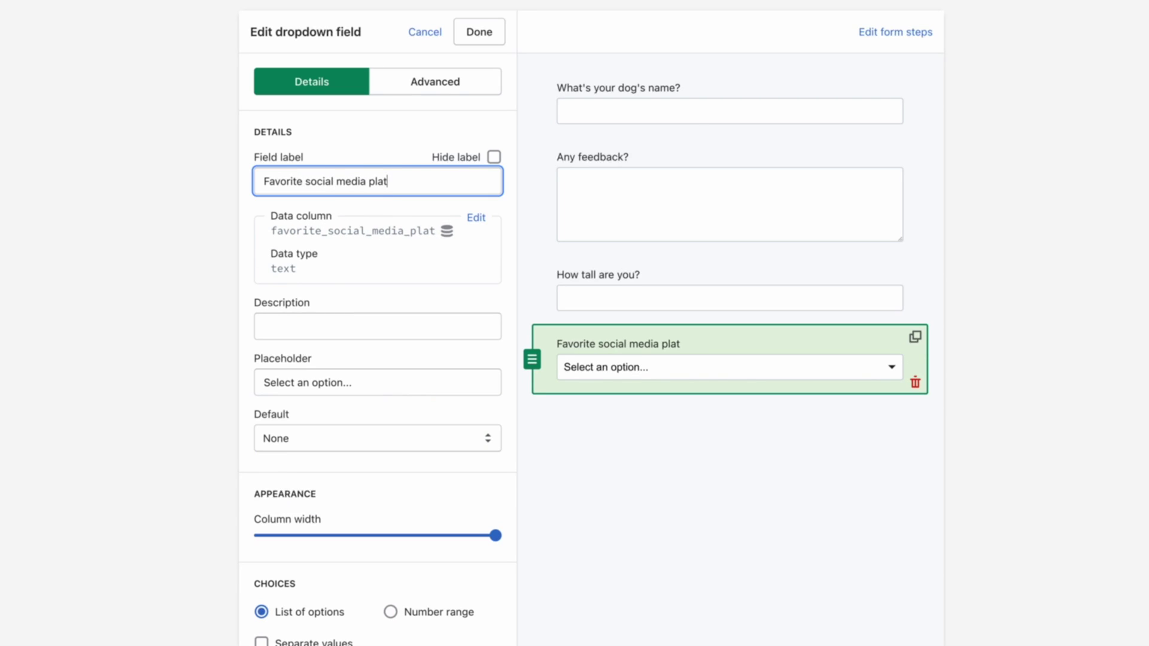
{"action": "type", "text": "form?"}
{"action": "scroll", "coordinate": [377, 188], "scroll_direction": "down", "scroll_amount": 2}
{"action": "scroll", "coordinate": [375, 190], "scroll_direction": "down", "scroll_amount": 2}
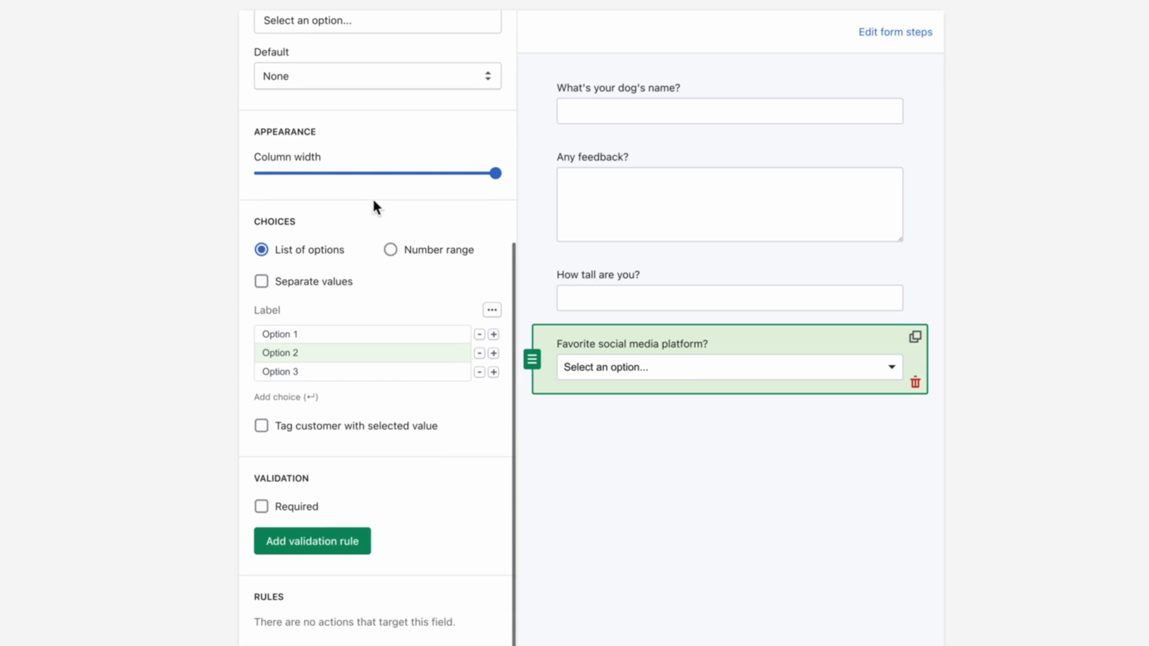
- Rename the dropdown's three choices to Facebook, Tiktok and Instagram and finish the field
{"action": "triple_click", "coordinate": [351, 333]}
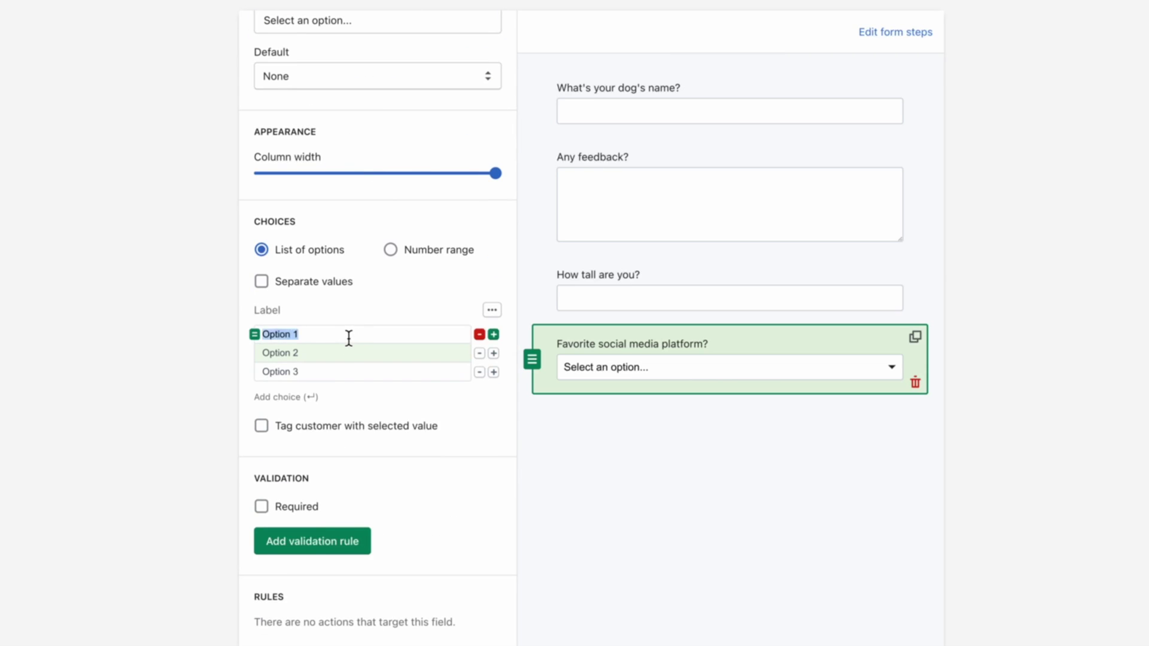
{"action": "type", "text": "Facebook"}
{"action": "key", "text": "Tab"}
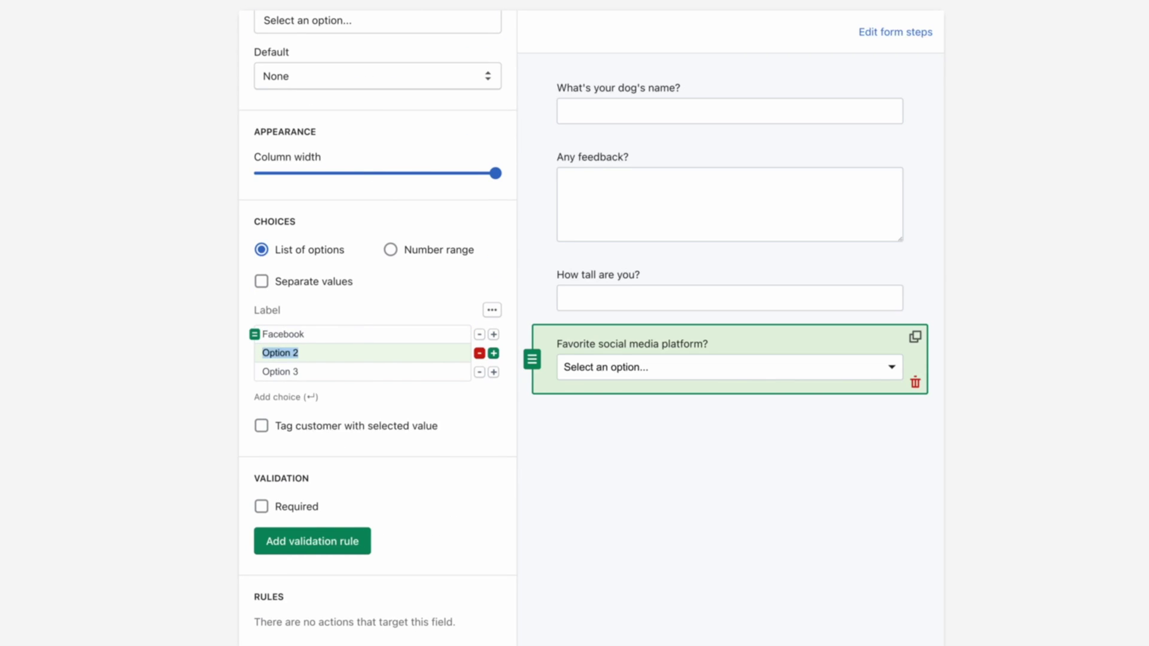
{"action": "type", "text": "Tiktok"}
{"action": "mouse_move", "coordinate": [253, 334]}
{"action": "left_mouse_down"}
{"action": "mouse_move", "coordinate": [255, 367]}
{"action": "mouse_move", "coordinate": [252, 340]}
{"action": "left_mouse_up"}
{"action": "triple_click", "coordinate": [303, 373]}
{"action": "type", "text": "Instagram"}
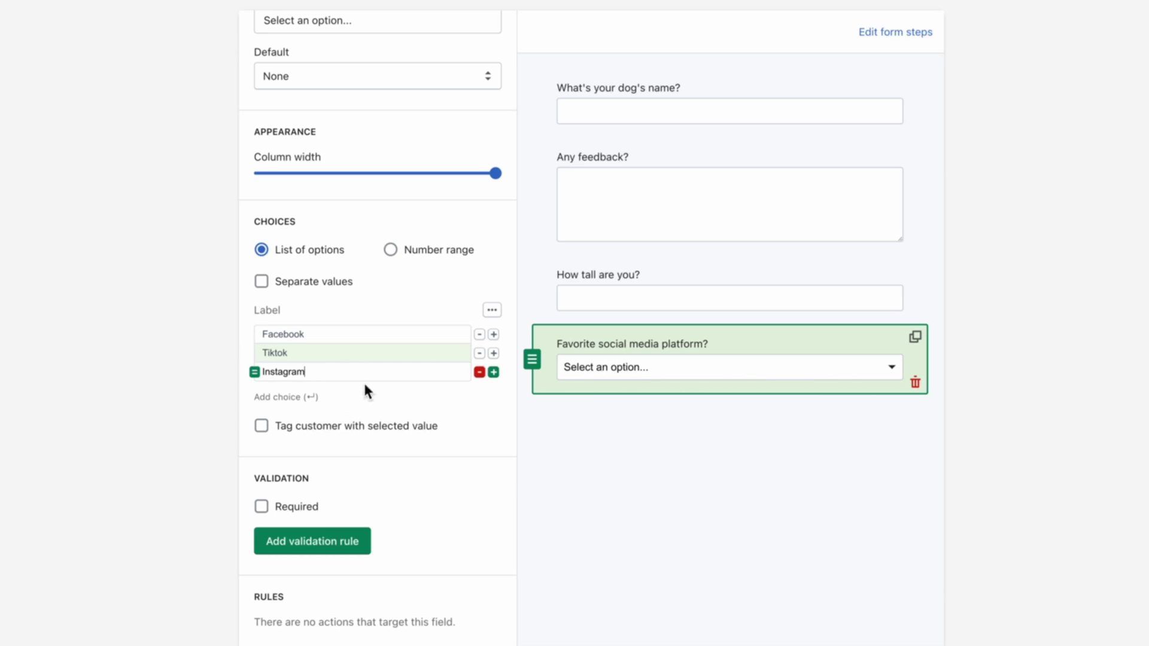
{"action": "left_click", "coordinate": [492, 310]}
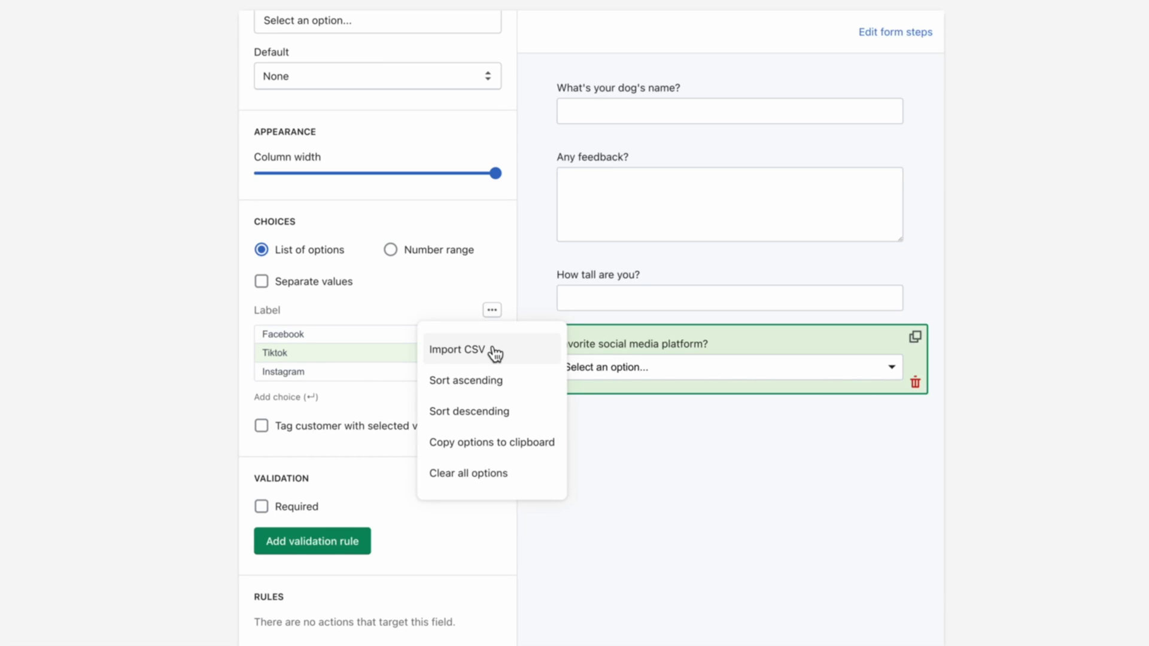
{"action": "left_click", "coordinate": [496, 275]}
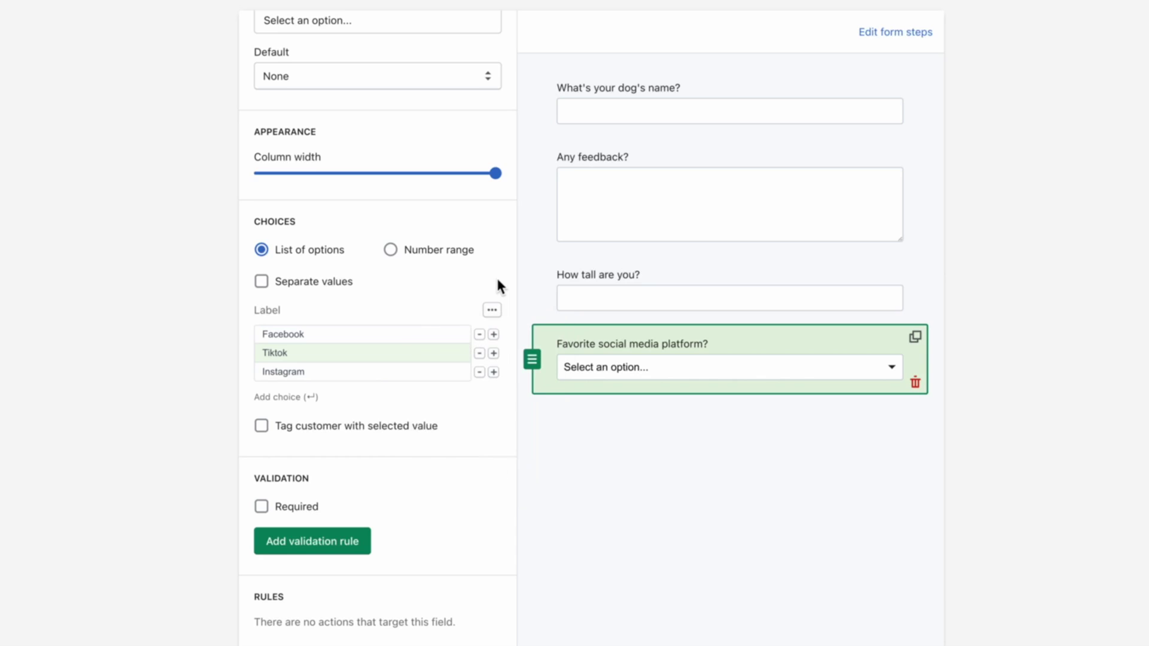
{"action": "scroll", "coordinate": [497, 276], "scroll_direction": "up", "scroll_amount": 5}
{"action": "left_click", "coordinate": [491, 39]}
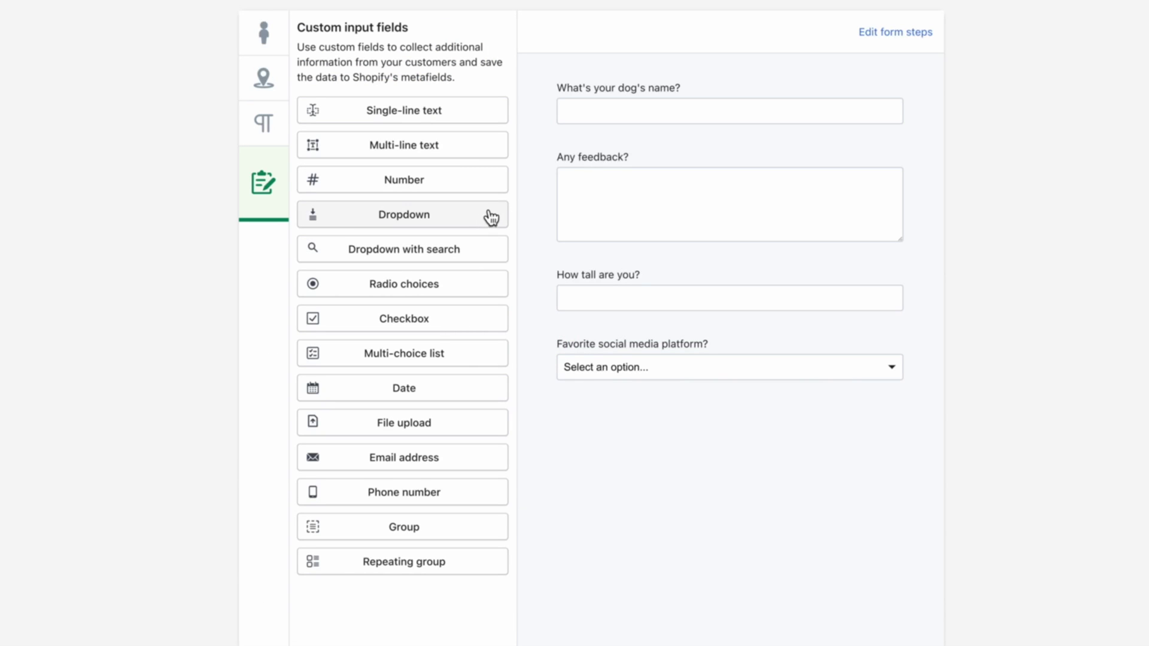
{"action": "left_click_drag", "start_coordinate": [492, 259], "coordinate": [626, 439]}
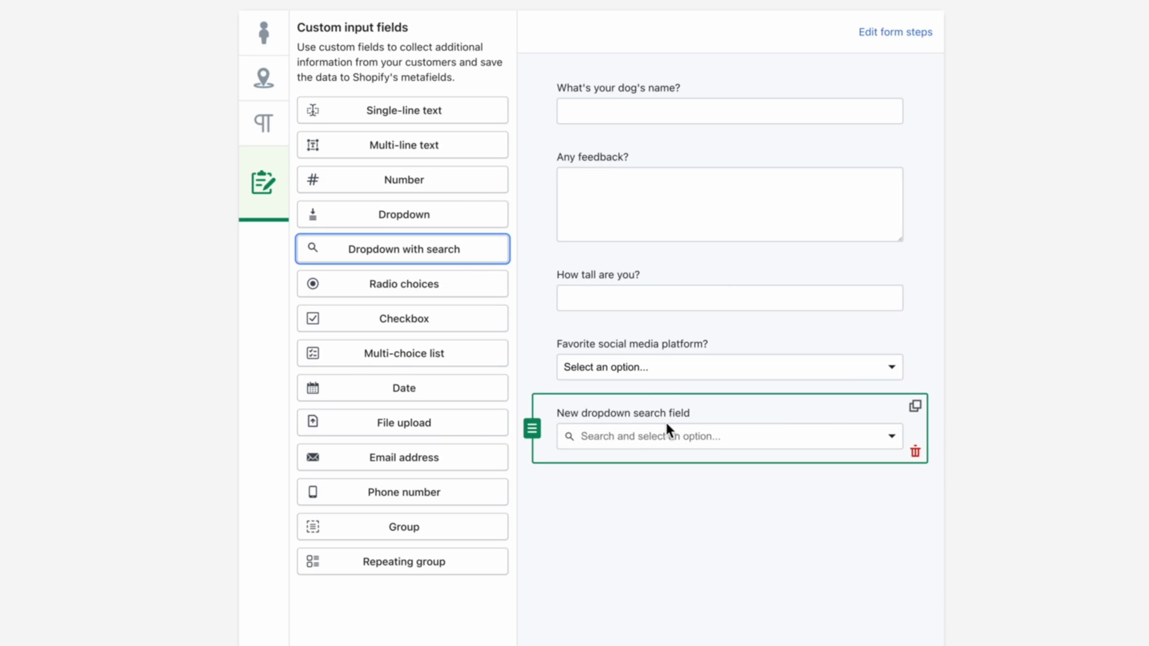
- Source the searchable dropdown's choices from a Google Sheet and finish the field
{"action": "left_click", "coordinate": [666, 421]}
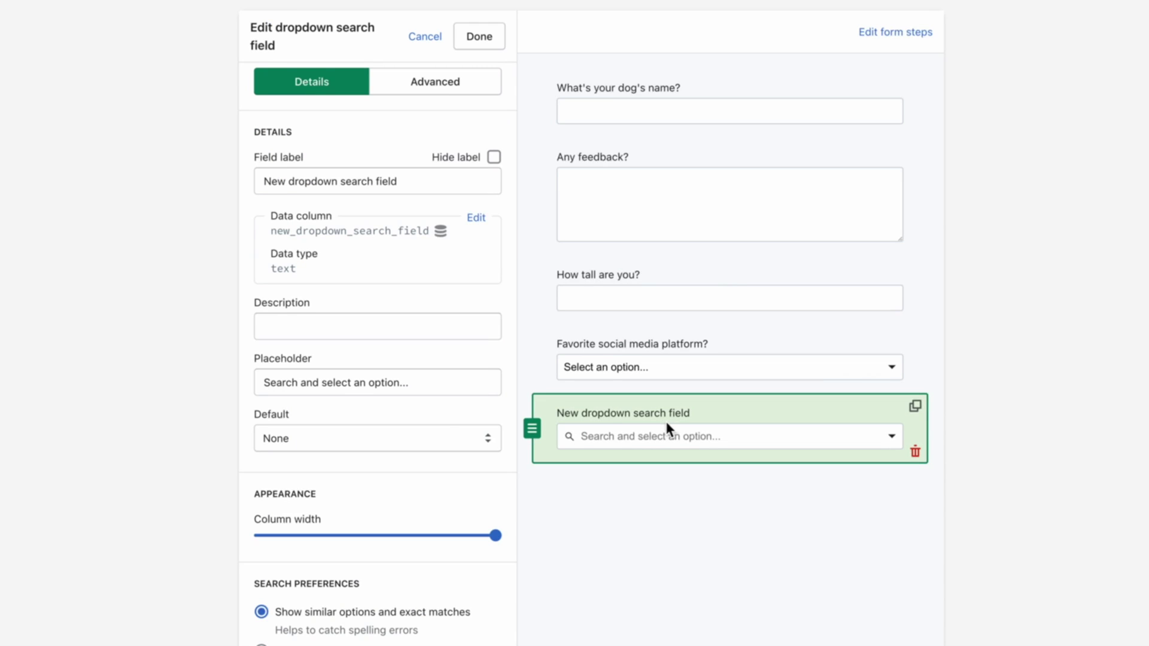
{"action": "scroll", "coordinate": [269, 232], "scroll_direction": "down", "scroll_amount": 2}
{"action": "scroll", "coordinate": [269, 231], "scroll_direction": "down", "scroll_amount": 2}
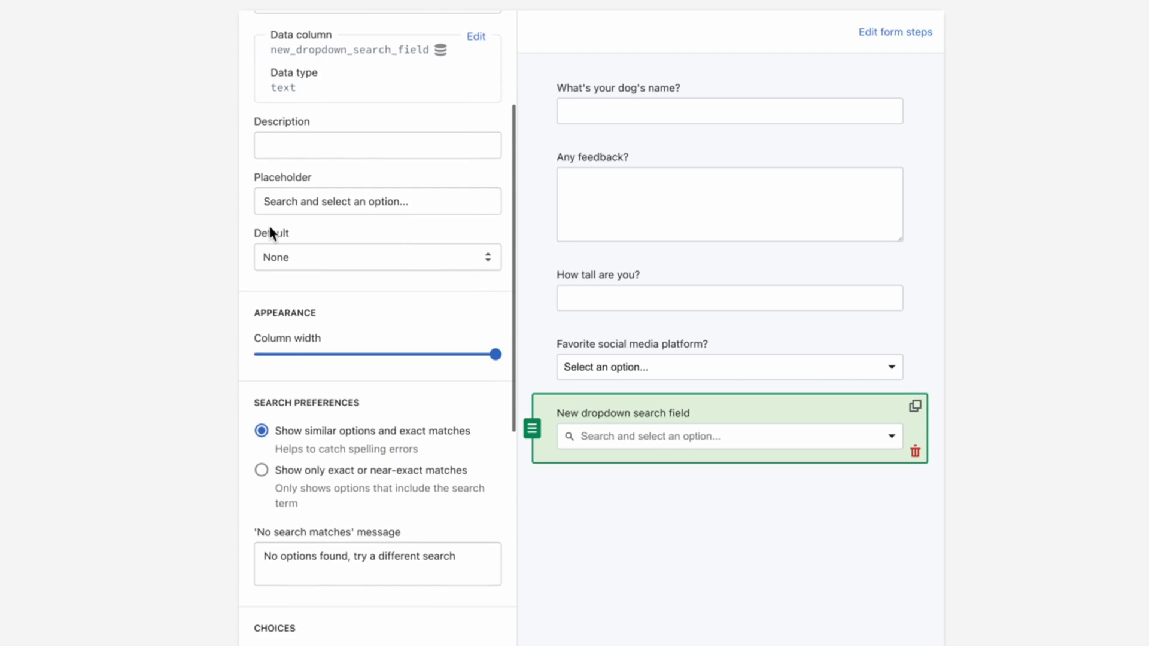
{"action": "scroll", "coordinate": [269, 233], "scroll_direction": "down", "scroll_amount": 1}
{"action": "scroll", "coordinate": [269, 228], "scroll_direction": "down", "scroll_amount": 2}
{"action": "scroll", "coordinate": [269, 227], "scroll_direction": "down", "scroll_amount": 1}
{"action": "scroll", "coordinate": [261, 269], "scroll_direction": "down", "scroll_amount": 3}
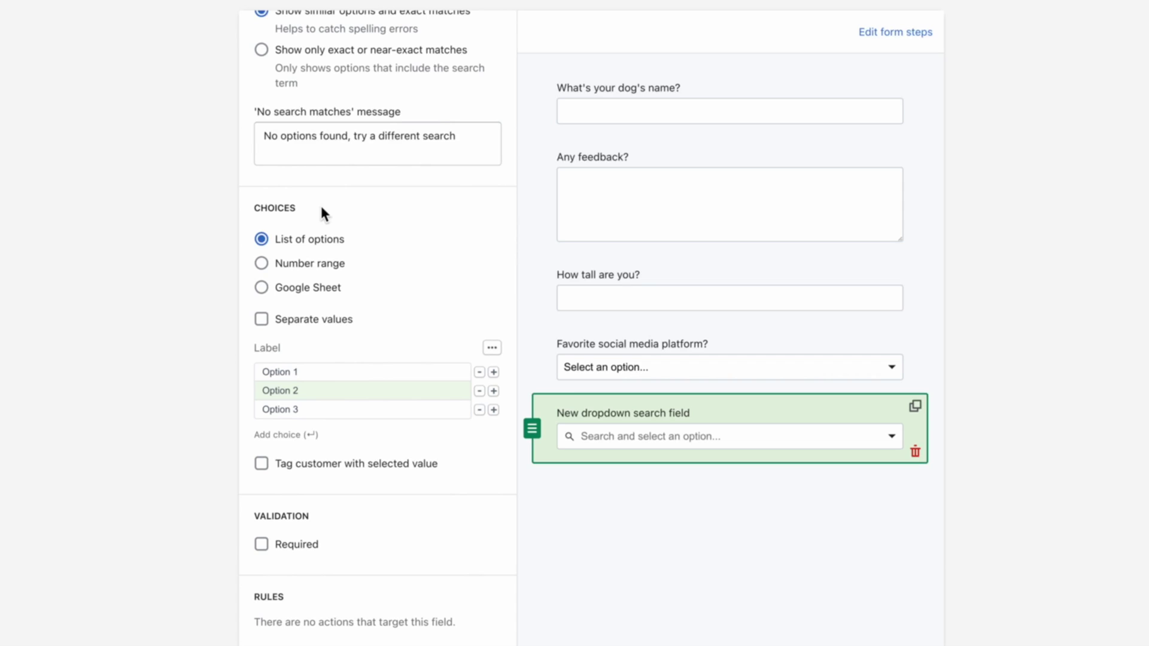
{"action": "left_click", "coordinate": [262, 291]}
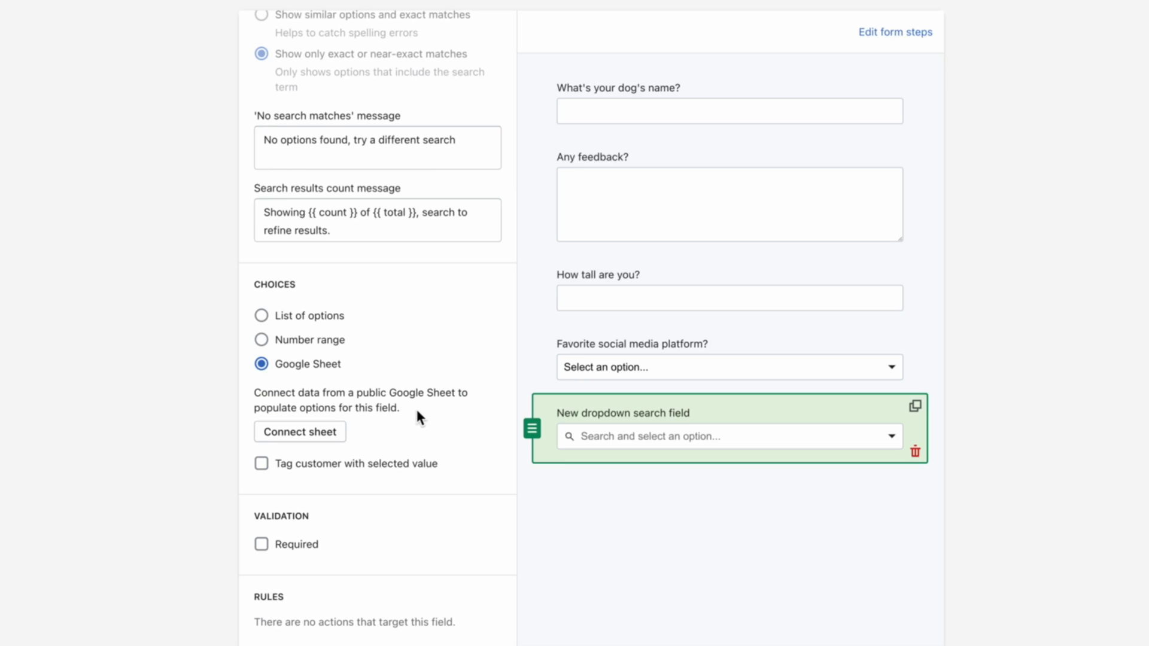
{"action": "scroll", "coordinate": [467, 391], "scroll_direction": "up", "scroll_amount": 2}
{"action": "scroll", "coordinate": [501, 364], "scroll_direction": "up", "scroll_amount": 5}
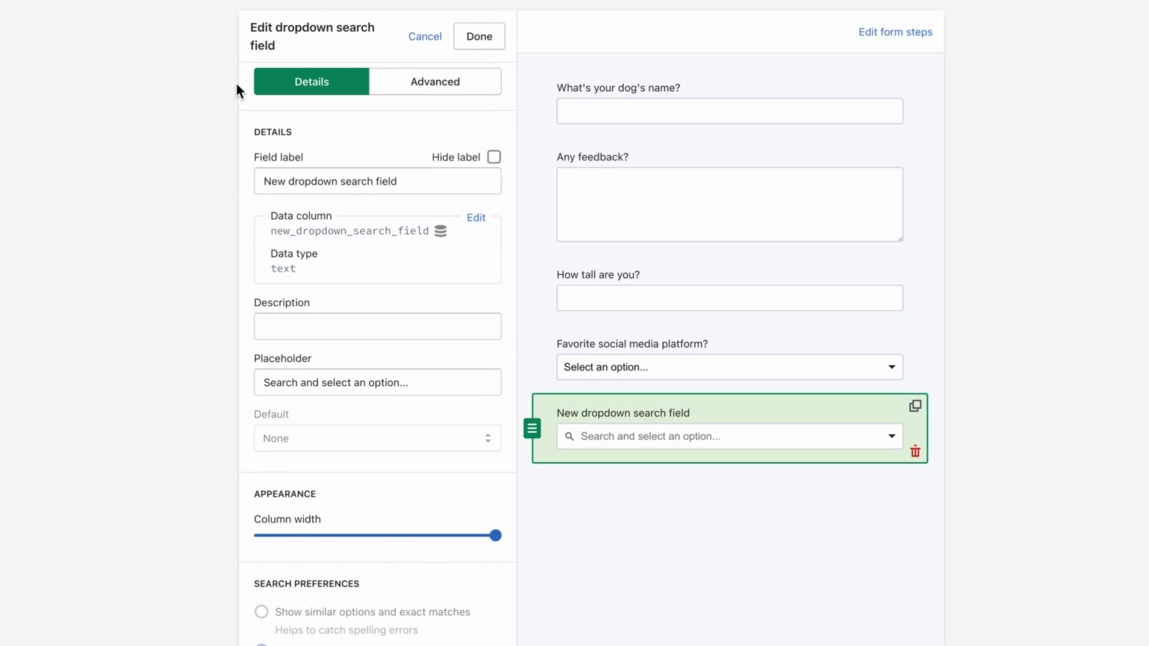
{"action": "scroll", "coordinate": [247, 91], "scroll_direction": "down", "scroll_amount": 3}
{"action": "scroll", "coordinate": [247, 91], "scroll_direction": "down", "scroll_amount": 2}
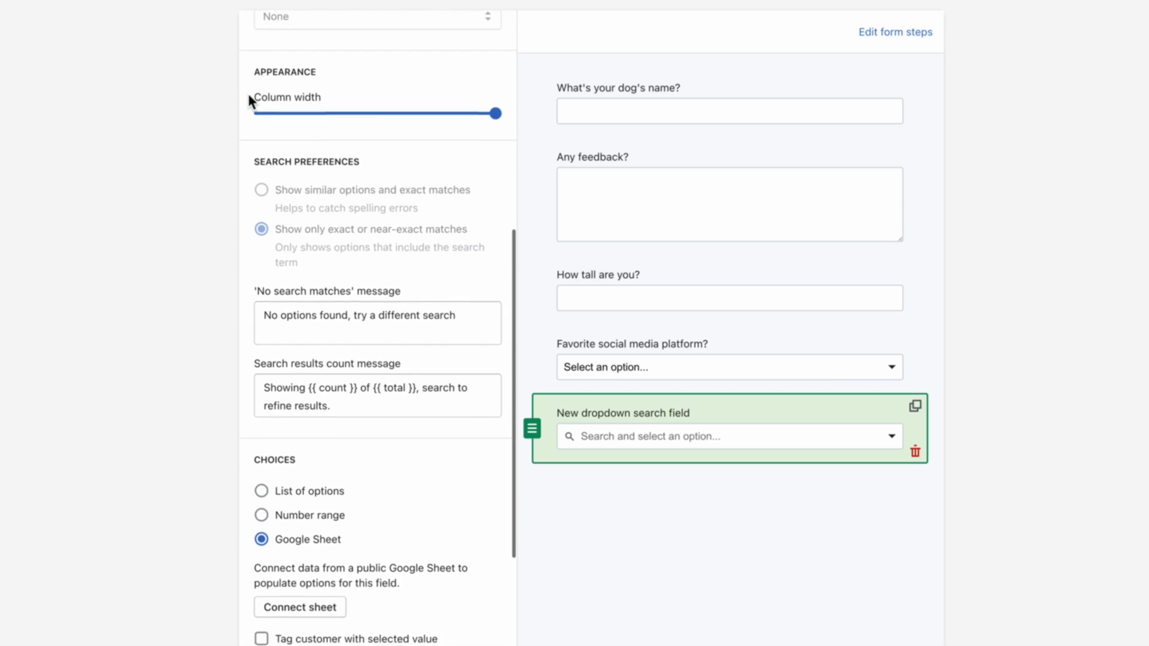
{"action": "scroll", "coordinate": [248, 94], "scroll_direction": "down", "scroll_amount": 1}
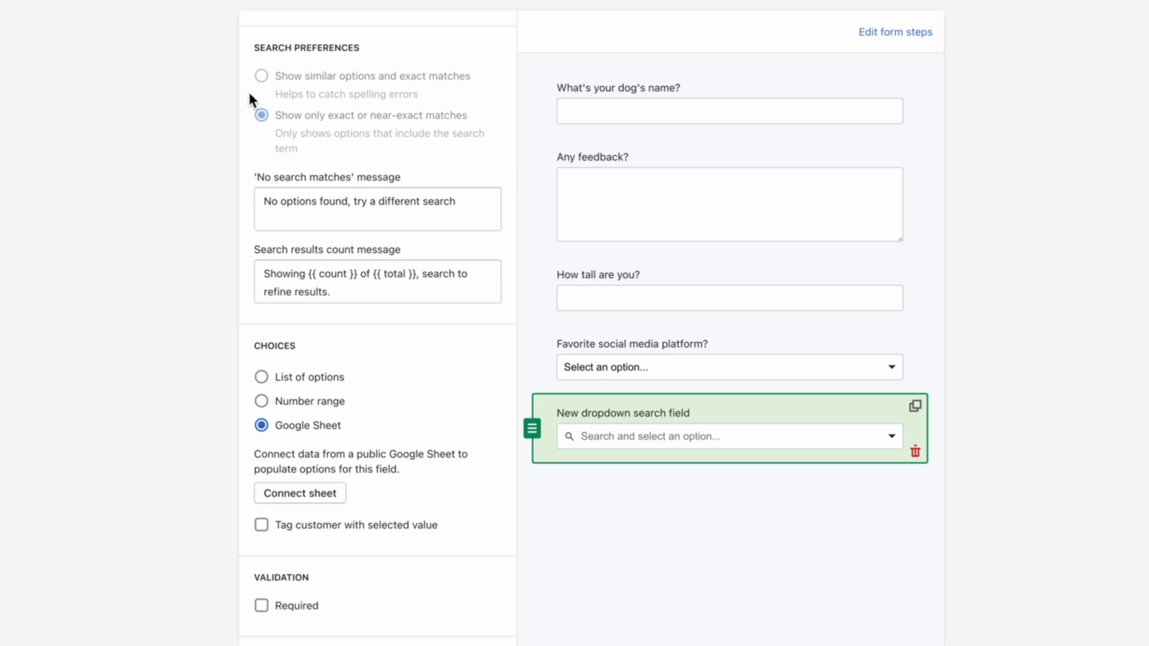
{"action": "left_click", "coordinate": [481, 212]}
{"action": "scroll", "coordinate": [490, 214], "scroll_direction": "up", "scroll_amount": 1}
{"action": "scroll", "coordinate": [493, 216], "scroll_direction": "up", "scroll_amount": 5}
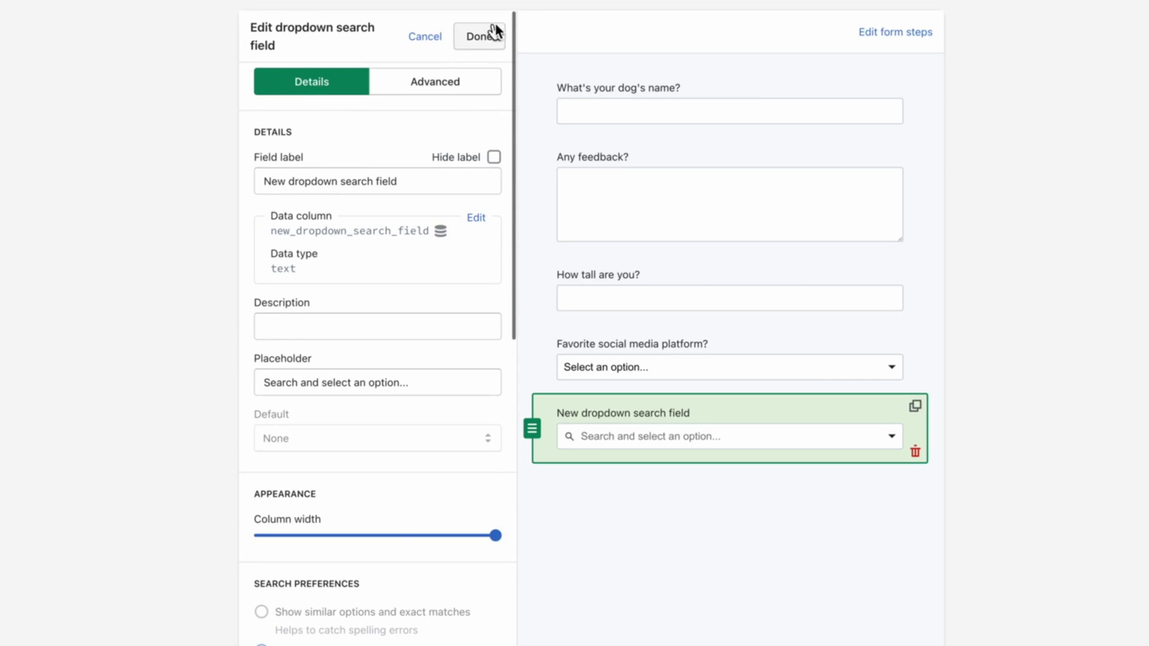
{"action": "left_click", "coordinate": [490, 36]}
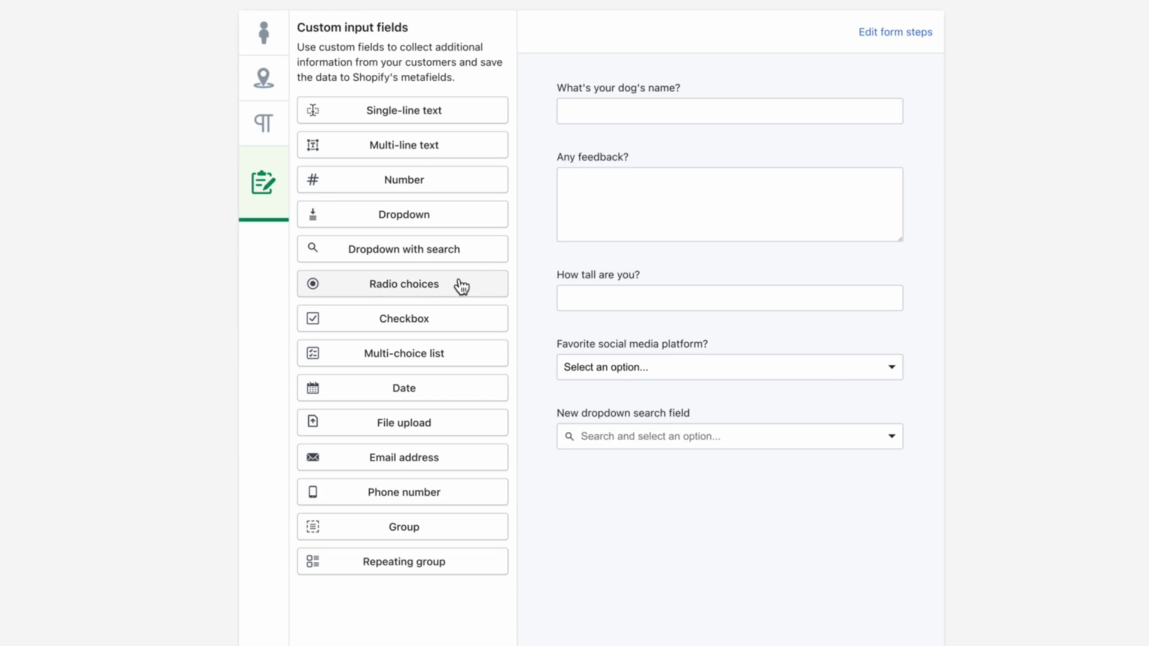
- Add a radio choices field labelled "T-shirt size" with Small and Medium options
{"action": "left_click_drag", "start_coordinate": [463, 285], "coordinate": [628, 508]}
{"action": "left_click", "coordinate": [629, 503]}
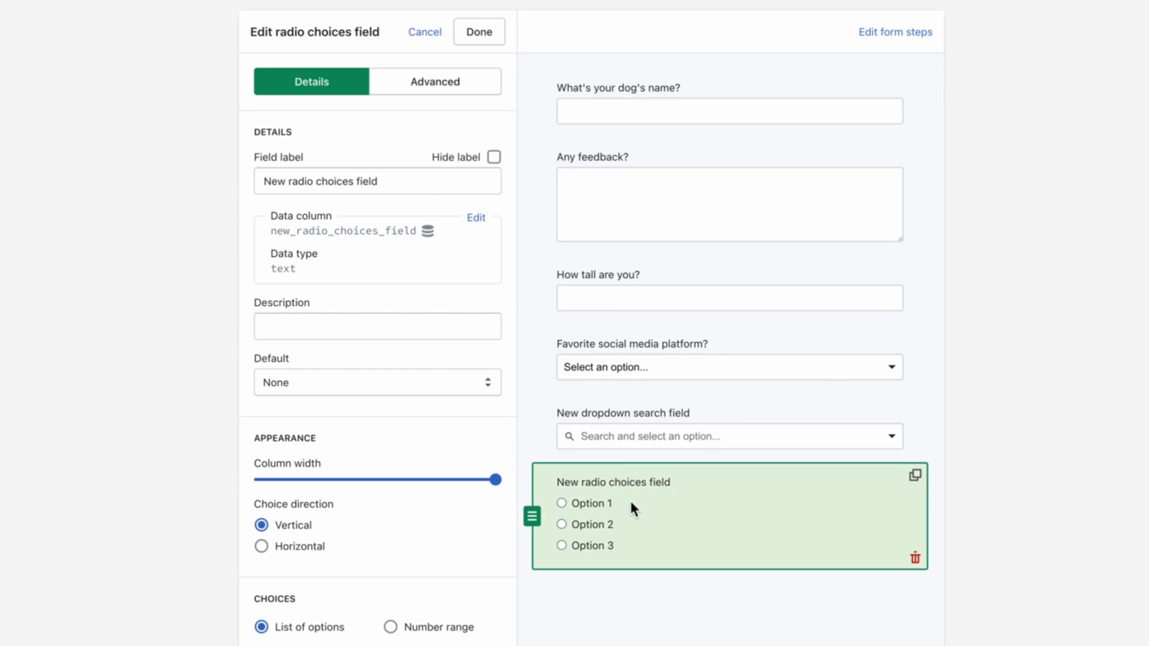
{"action": "scroll", "coordinate": [415, 161], "scroll_direction": "down", "scroll_amount": 1}
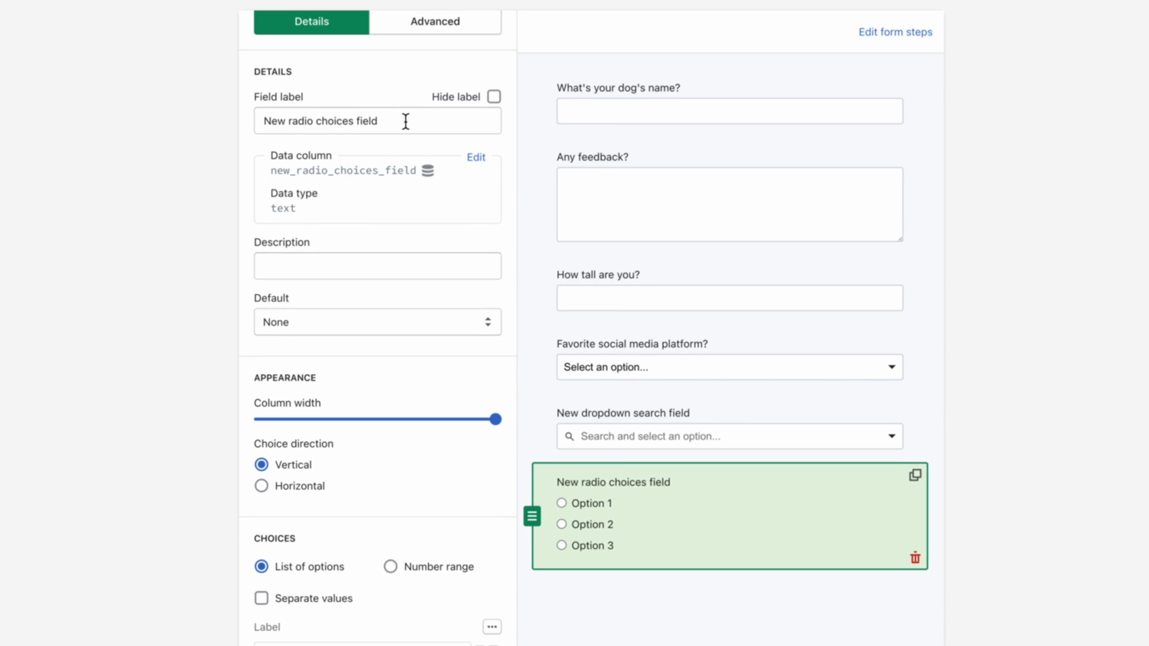
{"action": "triple_click", "coordinate": [406, 122]}
{"action": "type", "text": "T-s"}
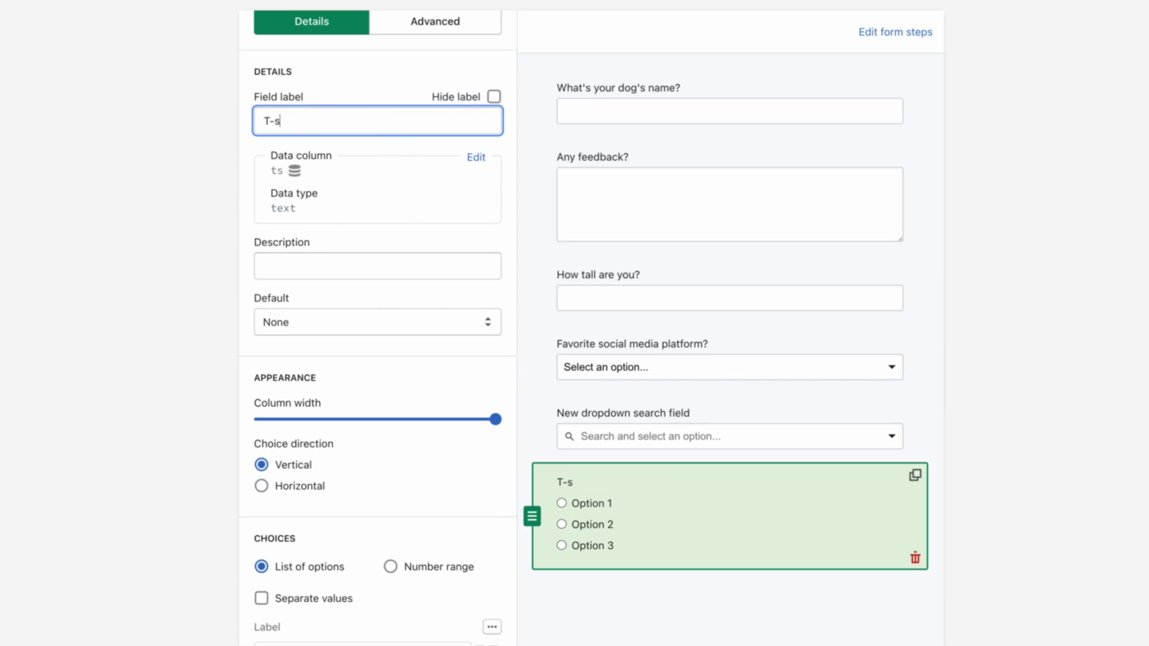
{"action": "type", "text": "hirt size"}
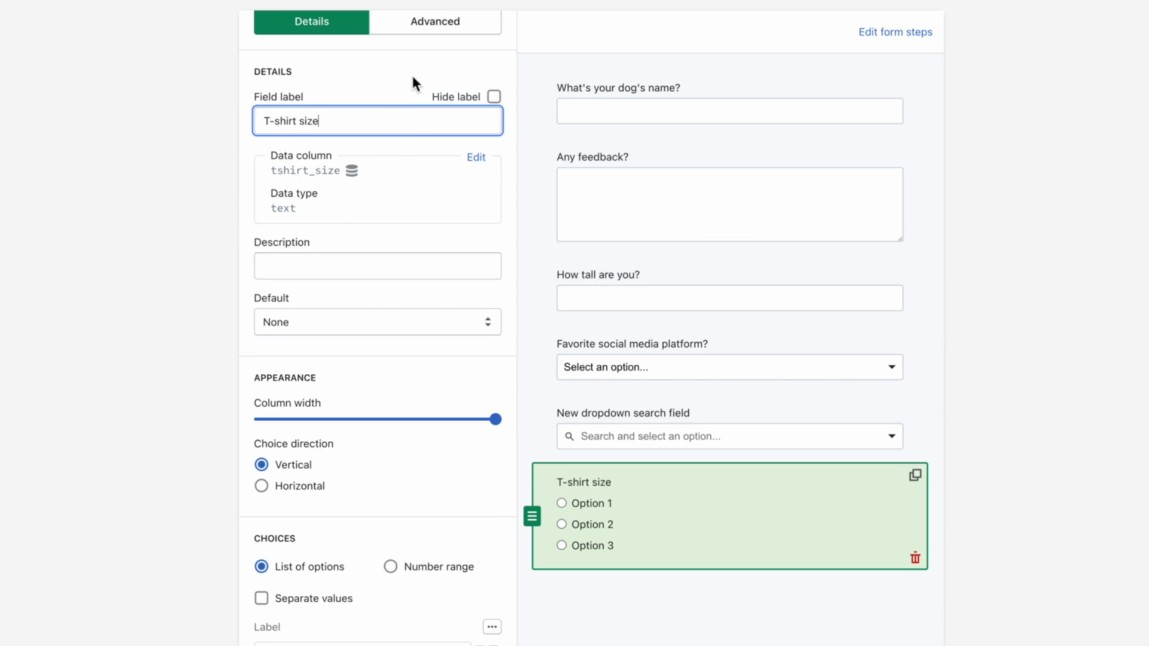
{"action": "scroll", "coordinate": [412, 84], "scroll_direction": "down", "scroll_amount": 1}
{"action": "scroll", "coordinate": [398, 75], "scroll_direction": "down", "scroll_amount": 2}
{"action": "scroll", "coordinate": [400, 77], "scroll_direction": "up", "scroll_amount": 2}
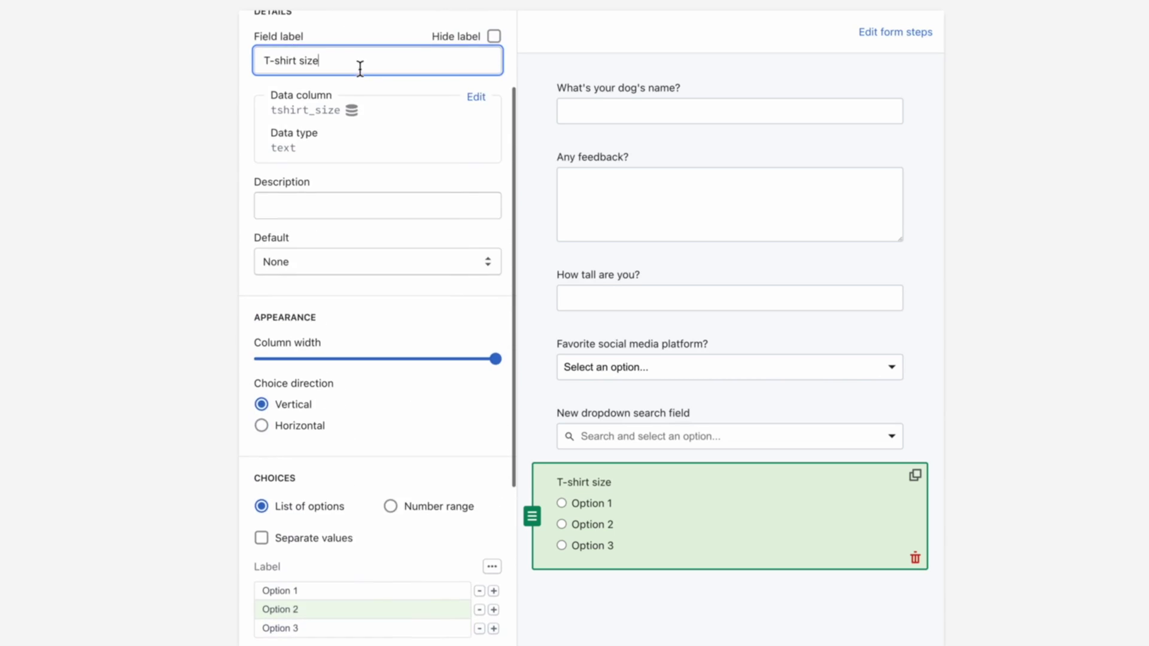
{"action": "scroll", "coordinate": [458, 69], "scroll_direction": "down", "scroll_amount": 1}
{"action": "scroll", "coordinate": [302, 474], "scroll_direction": "down", "scroll_amount": 2}
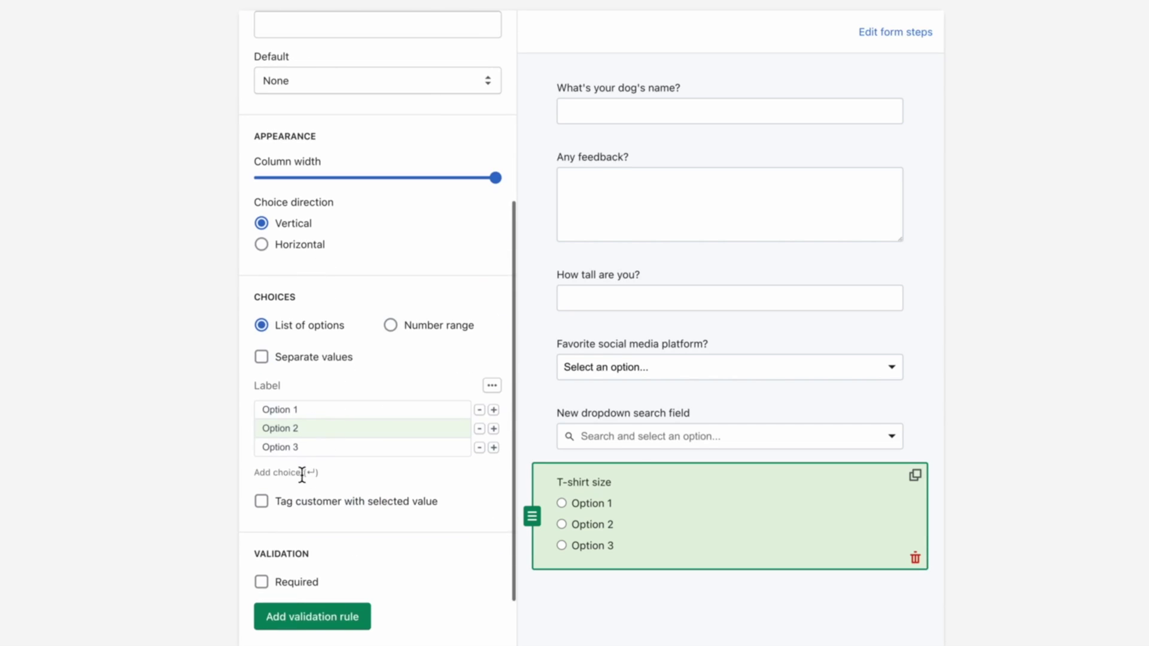
{"action": "left_click", "coordinate": [310, 411]}
{"action": "type", "text": "Small"}
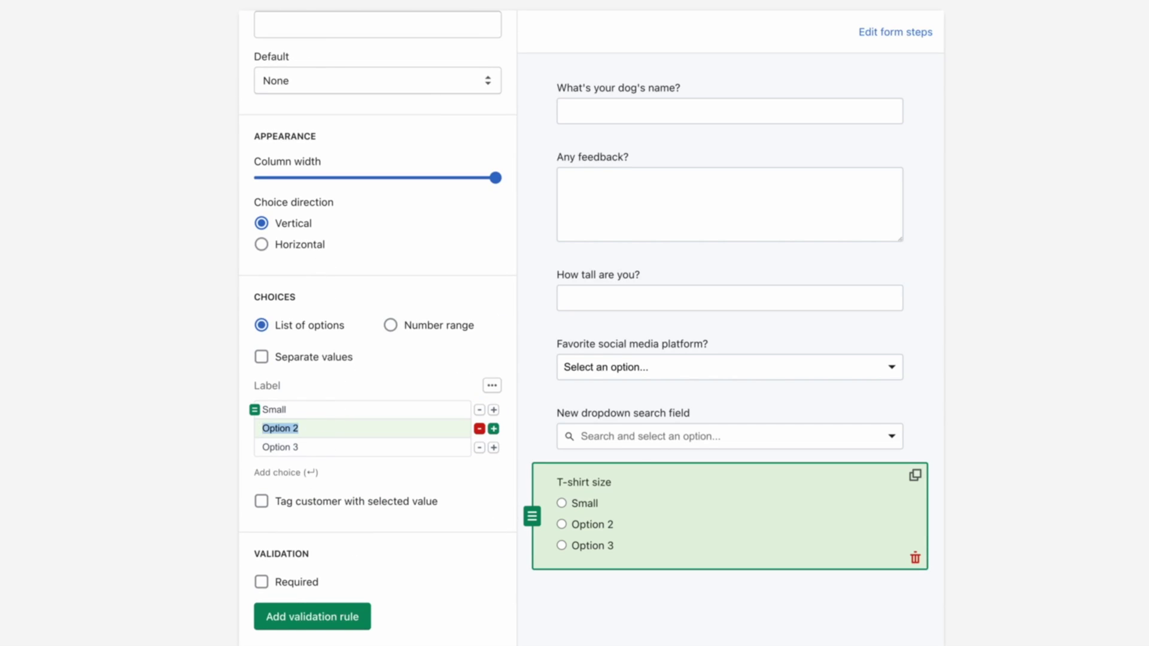
{"action": "type", "text": "Medium"}
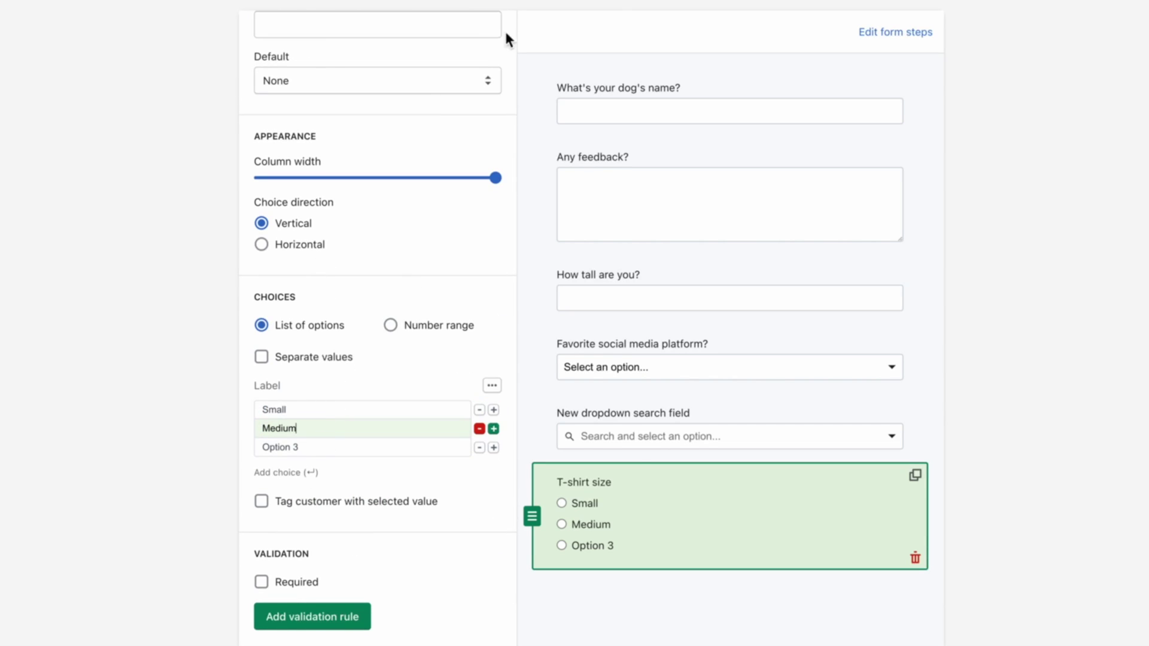
- Test picking Small, Medium and Option 3 in the preview, then finish the radio field
{"action": "left_click", "coordinate": [304, 400]}
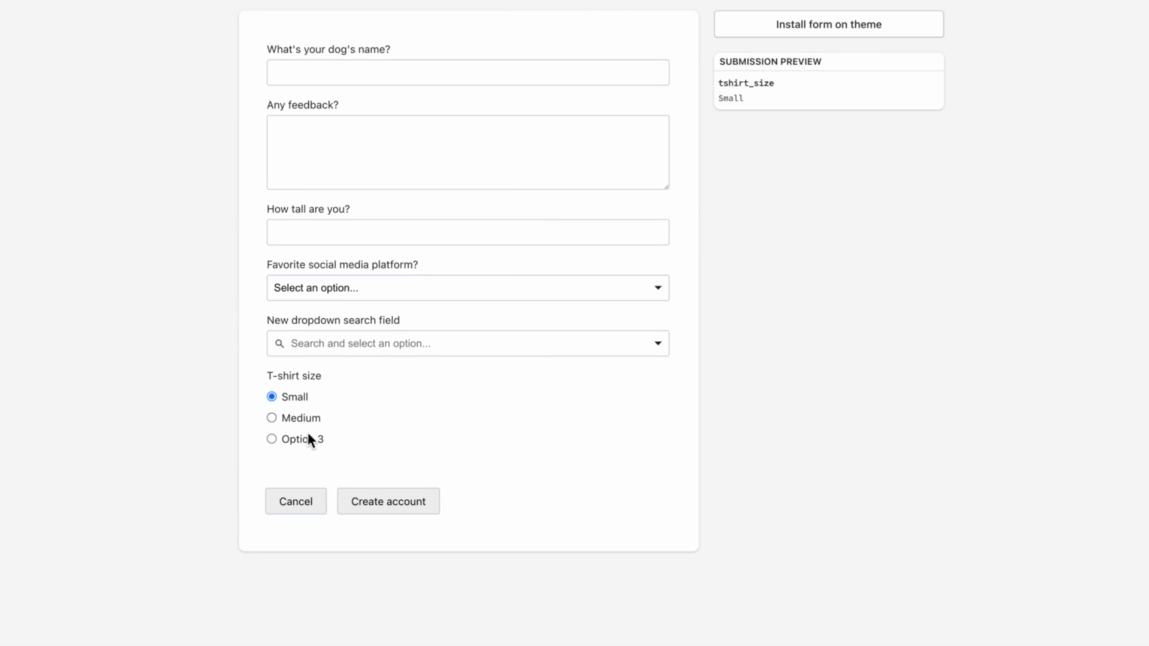
{"action": "left_click", "coordinate": [305, 438]}
{"action": "left_click", "coordinate": [306, 398]}
{"action": "left_click", "coordinate": [311, 438]}
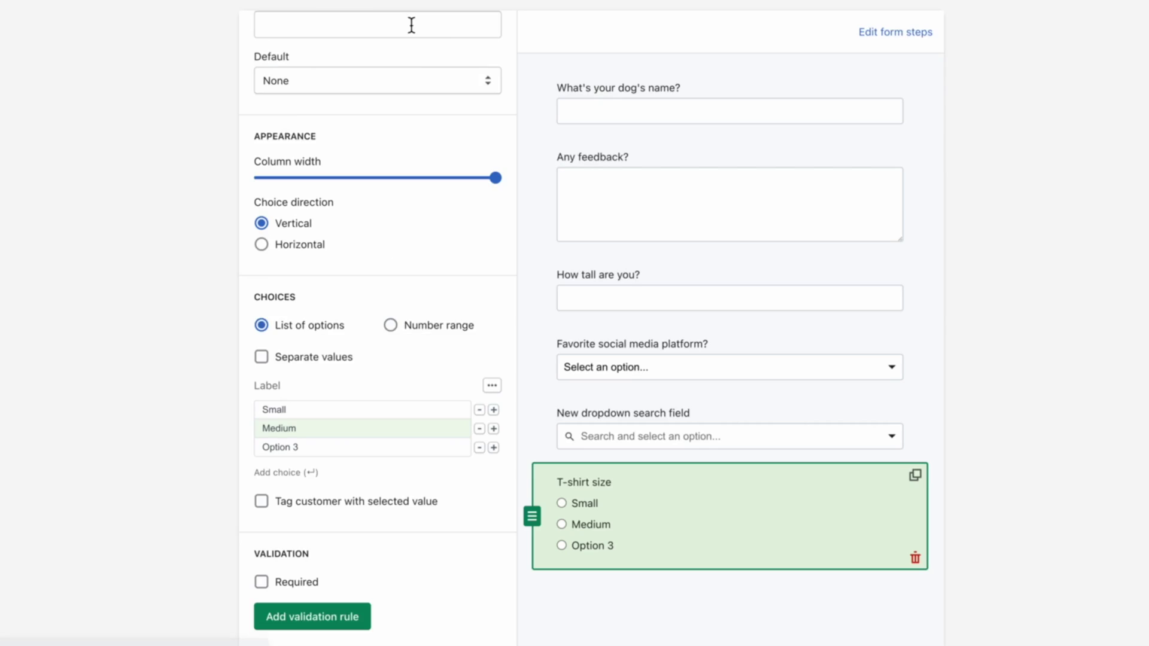
{"action": "scroll", "coordinate": [410, 108], "scroll_direction": "up", "scroll_amount": 5}
{"action": "left_click", "coordinate": [496, 35]}
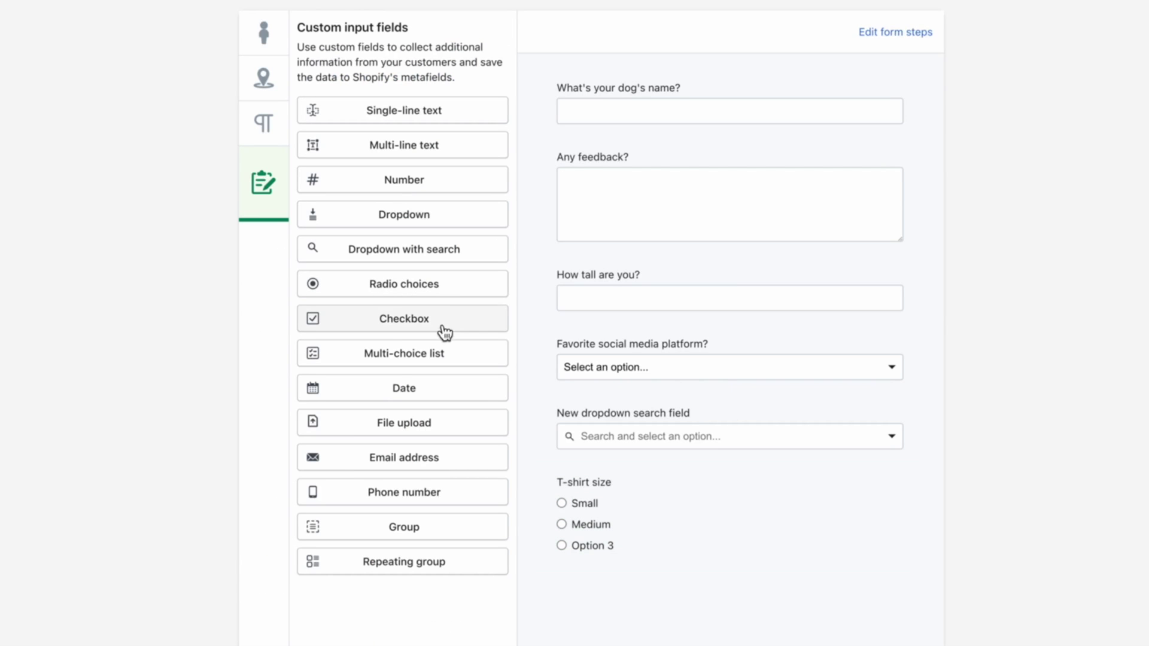
- Add a single checkbox field at the form bottom set to Checked by default
{"action": "left_click_drag", "start_coordinate": [444, 332], "coordinate": [644, 604]}
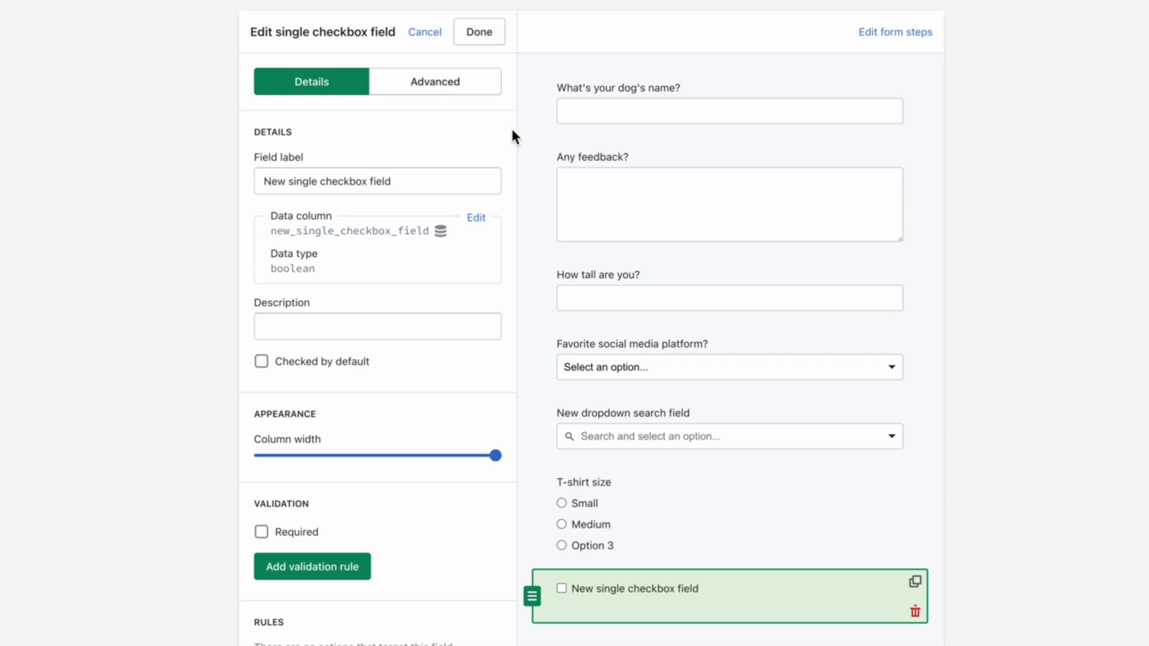
{"action": "left_click", "coordinate": [261, 362]}
{"action": "left_click", "coordinate": [480, 33]}
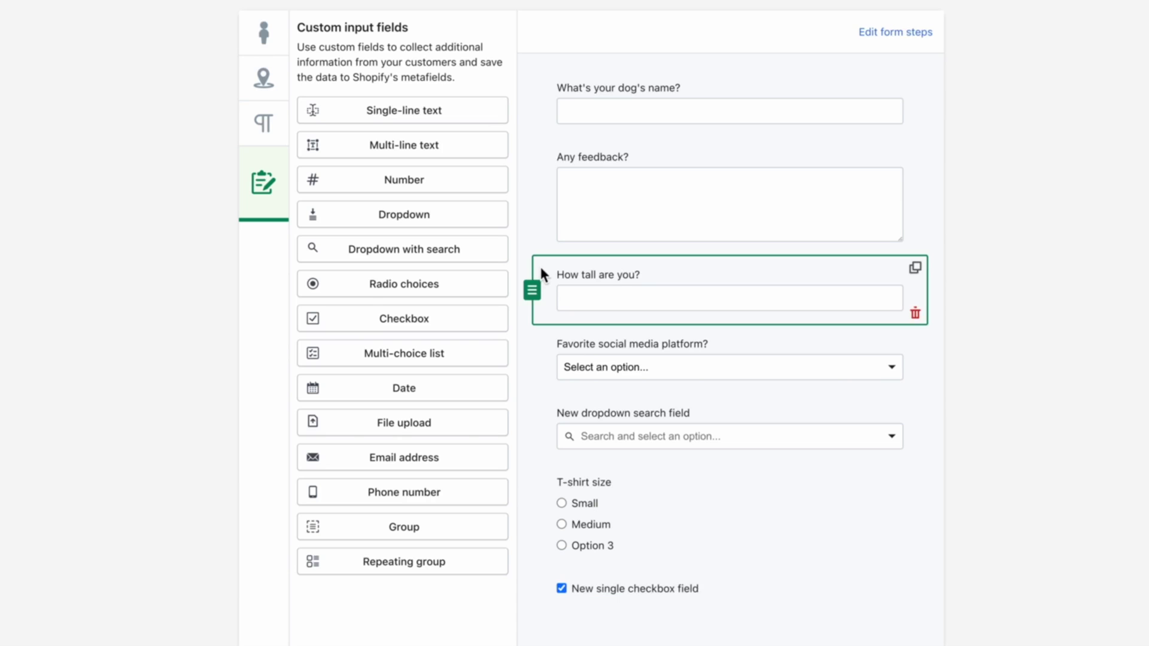
- Add a multi-choice list field with the description "Select all that apply"
{"action": "mouse_move", "coordinate": [459, 359]}
{"action": "left_mouse_down"}
{"action": "mouse_move", "coordinate": [597, 620]}
{"action": "mouse_move", "coordinate": [697, 361]}
{"action": "left_mouse_up"}
{"action": "scroll", "coordinate": [697, 363], "scroll_direction": "down", "scroll_amount": 3}
{"action": "left_click", "coordinate": [691, 228]}
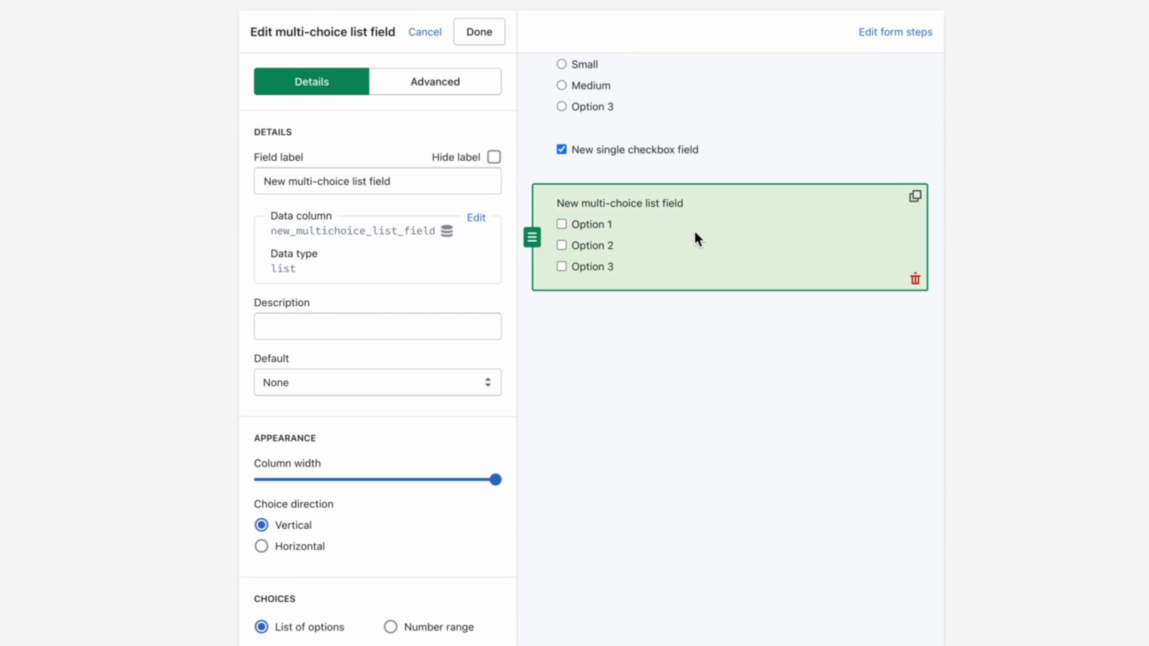
{"action": "scroll", "coordinate": [710, 229], "scroll_direction": "down", "scroll_amount": 3}
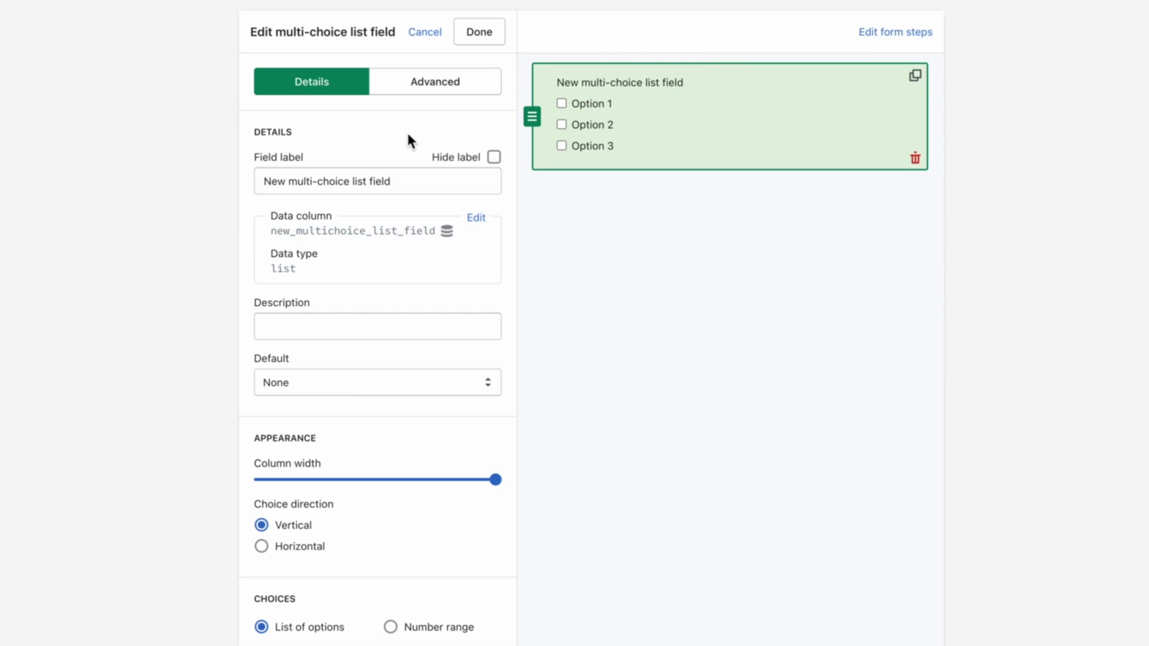
{"action": "scroll", "coordinate": [407, 139], "scroll_direction": "down", "scroll_amount": 3}
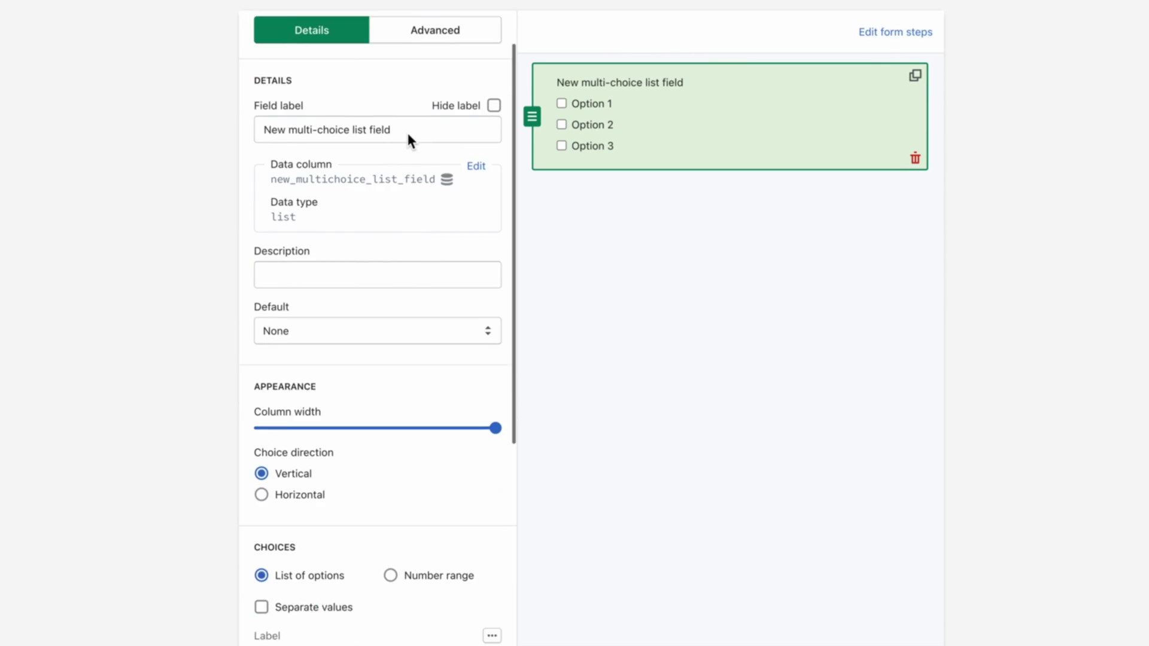
{"action": "scroll", "coordinate": [405, 132], "scroll_direction": "up", "scroll_amount": 1}
{"action": "scroll", "coordinate": [405, 132], "scroll_direction": "up", "scroll_amount": 3}
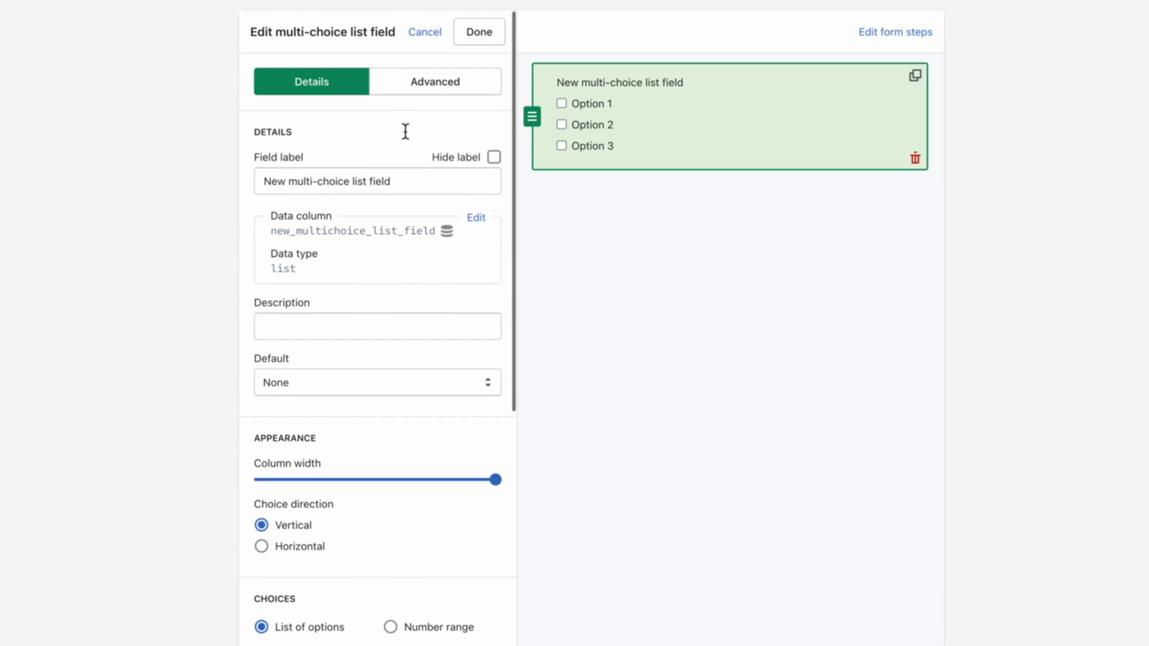
{"action": "left_click", "coordinate": [368, 329]}
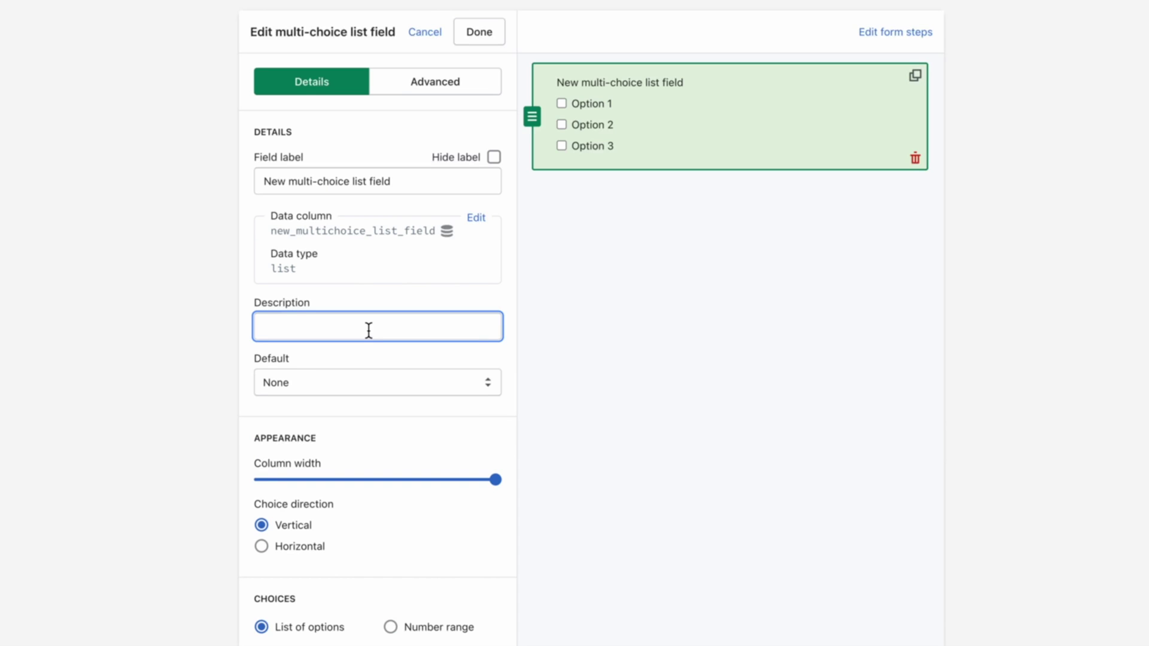
{"action": "type", "text": "Se"}
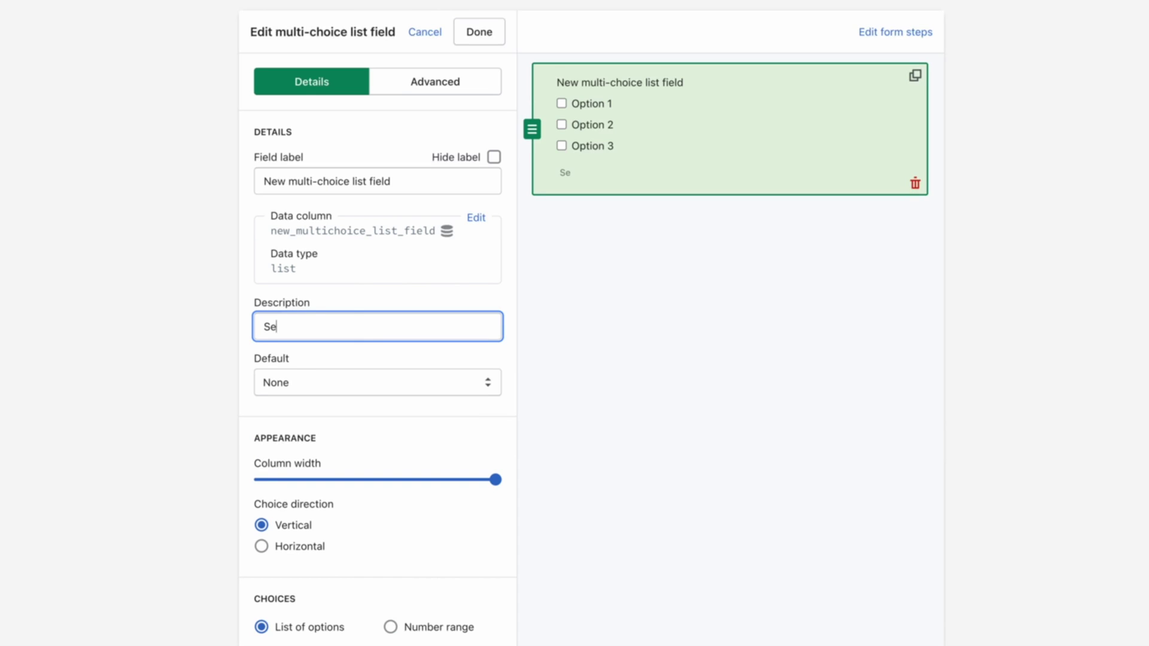
{"action": "type", "text": "lect all that app"}
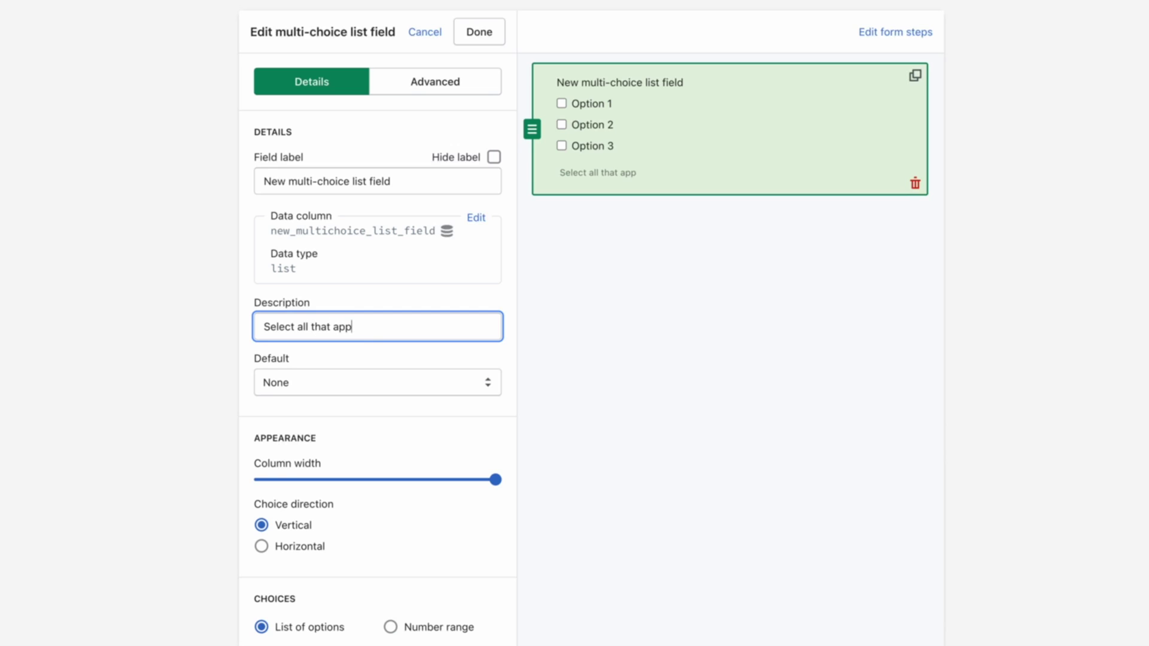
{"action": "type", "text": "ly"}
{"action": "left_click", "coordinate": [497, 37]}
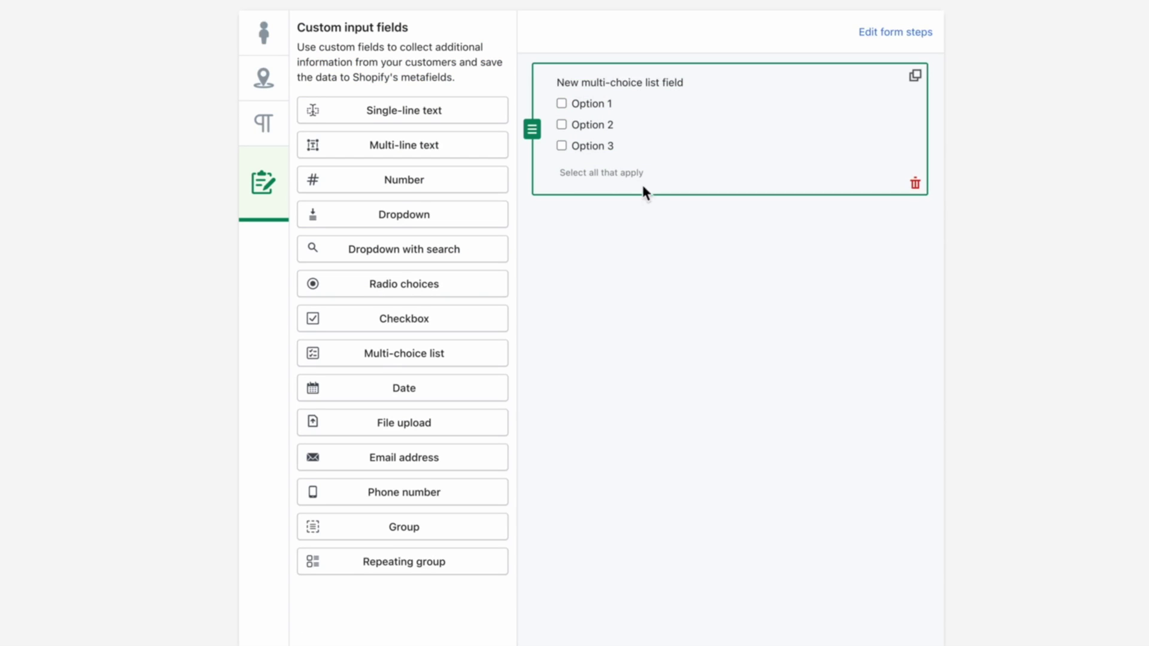
{"action": "left_click", "coordinate": [437, 392]}
- Label the date field "Birthday:" and keep its input as a single date picker
{"action": "left_click", "coordinate": [690, 236]}
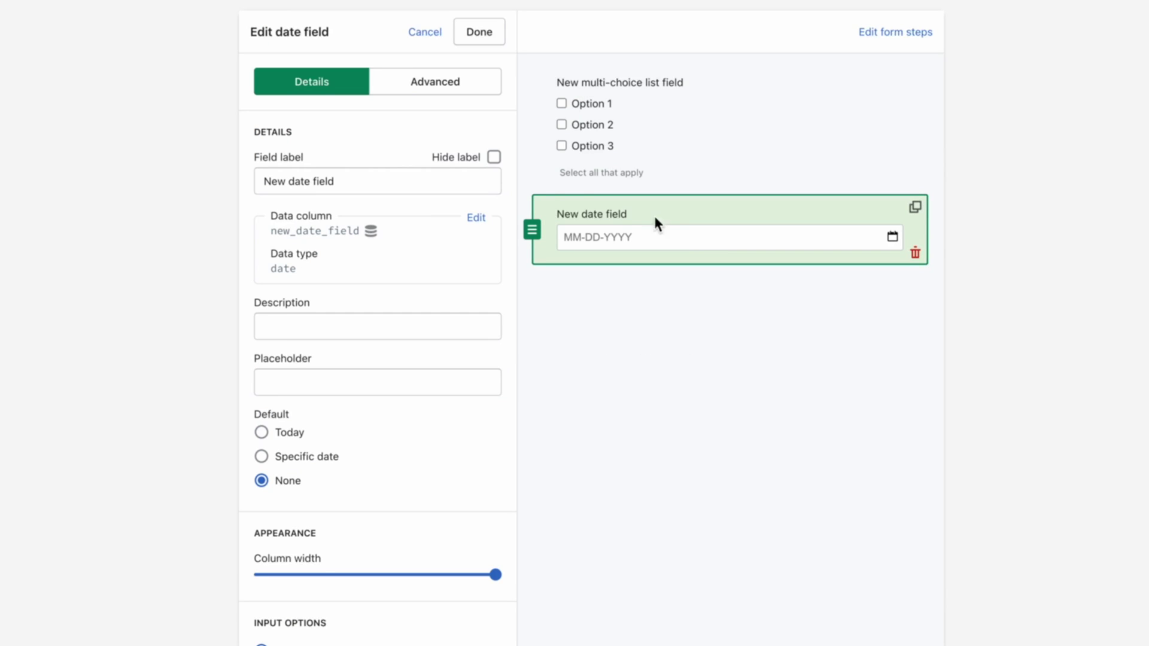
{"action": "triple_click", "coordinate": [389, 180]}
{"action": "type", "text": "Birthday:"}
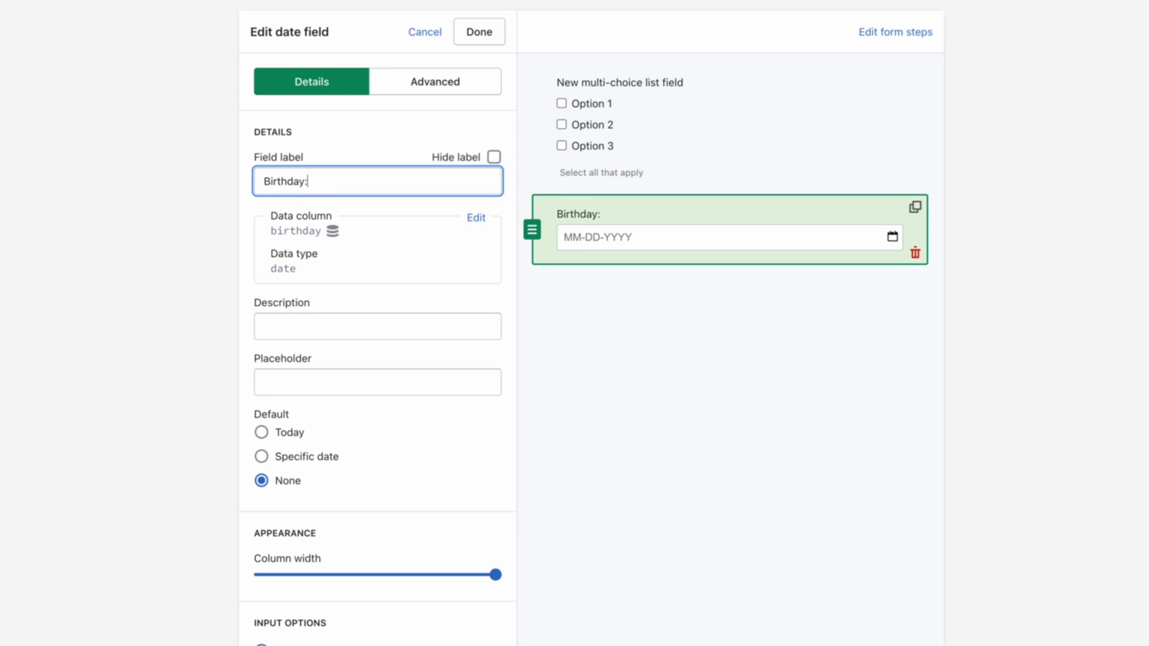
{"action": "scroll", "coordinate": [393, 180], "scroll_direction": "down", "scroll_amount": 1}
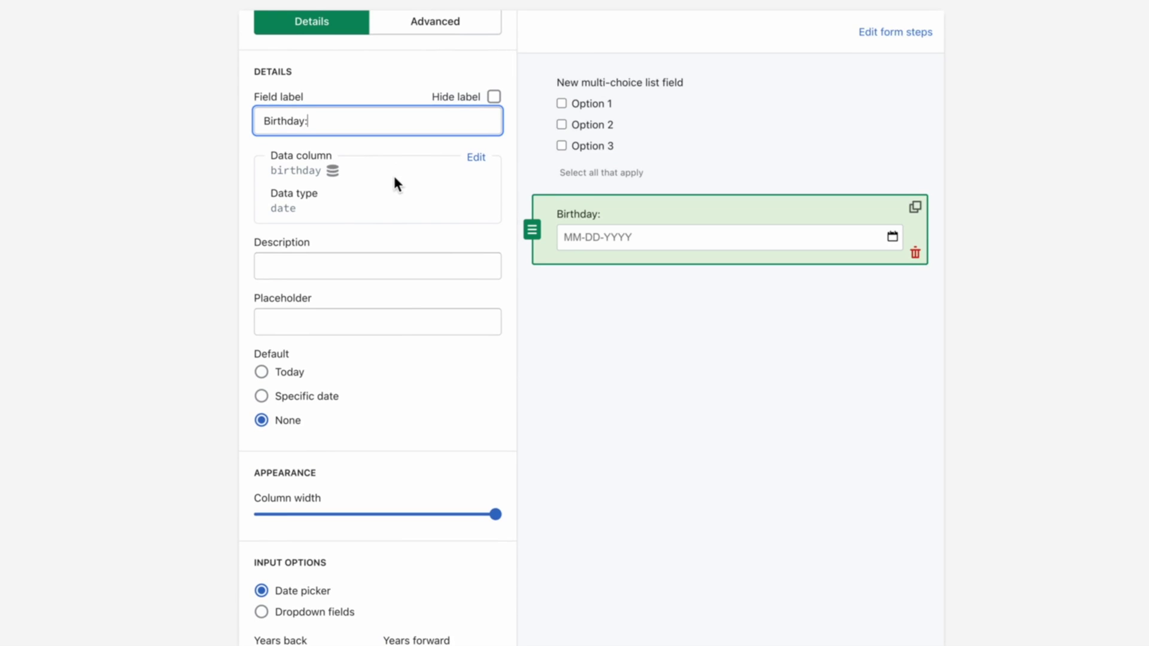
{"action": "scroll", "coordinate": [392, 176], "scroll_direction": "down", "scroll_amount": 3}
{"action": "scroll", "coordinate": [395, 185], "scroll_direction": "down", "scroll_amount": 2}
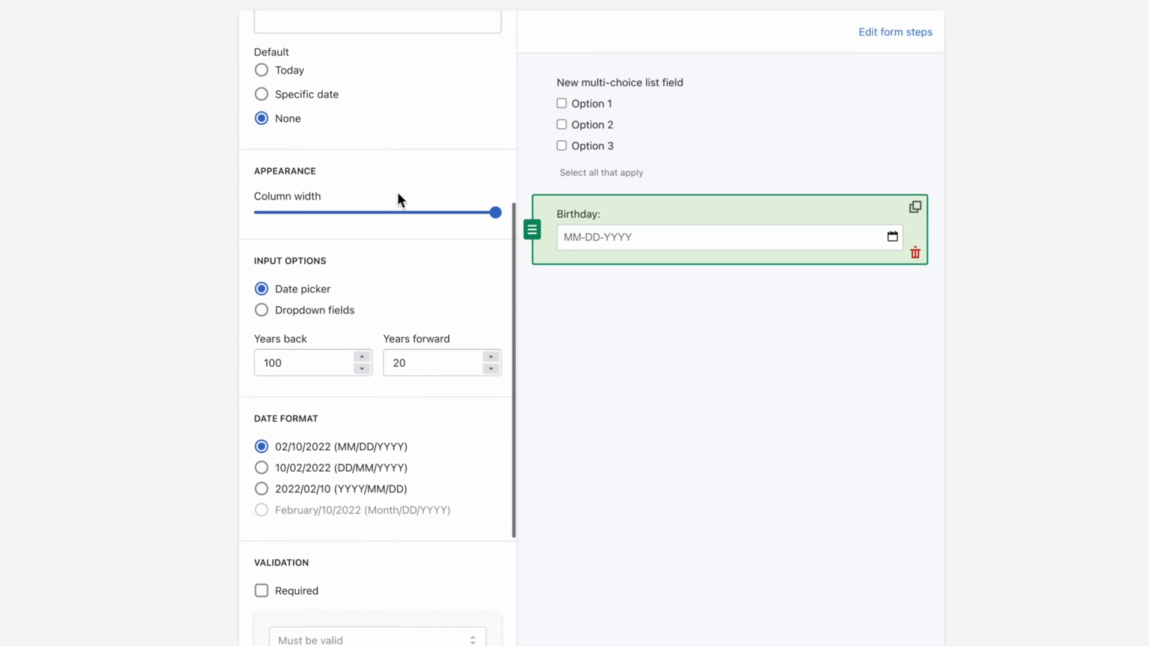
{"action": "left_click", "coordinate": [325, 315]}
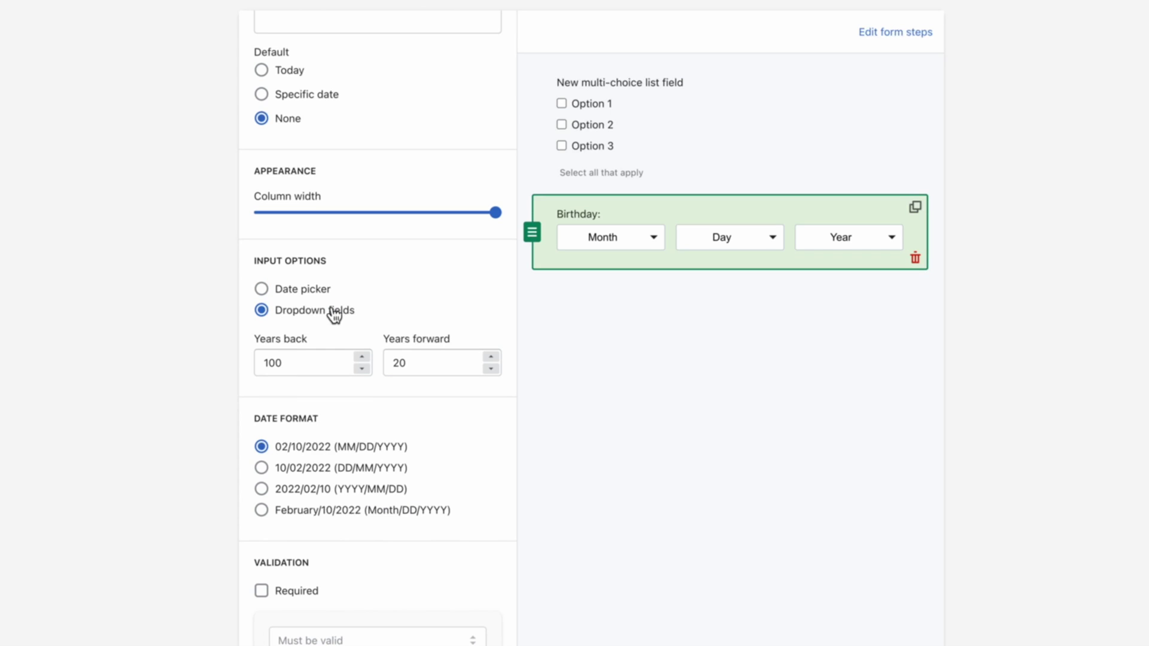
{"action": "left_click", "coordinate": [302, 289]}
{"action": "scroll", "coordinate": [412, 296], "scroll_direction": "down", "scroll_amount": 1}
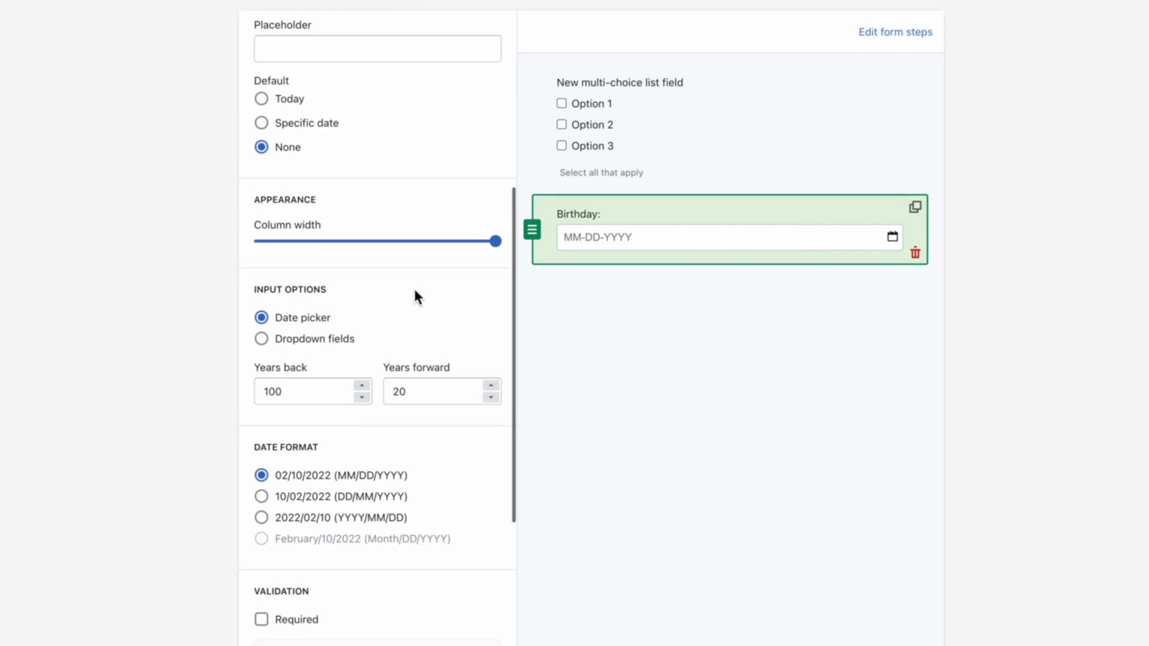
{"action": "scroll", "coordinate": [416, 297], "scroll_direction": "down", "scroll_amount": 2}
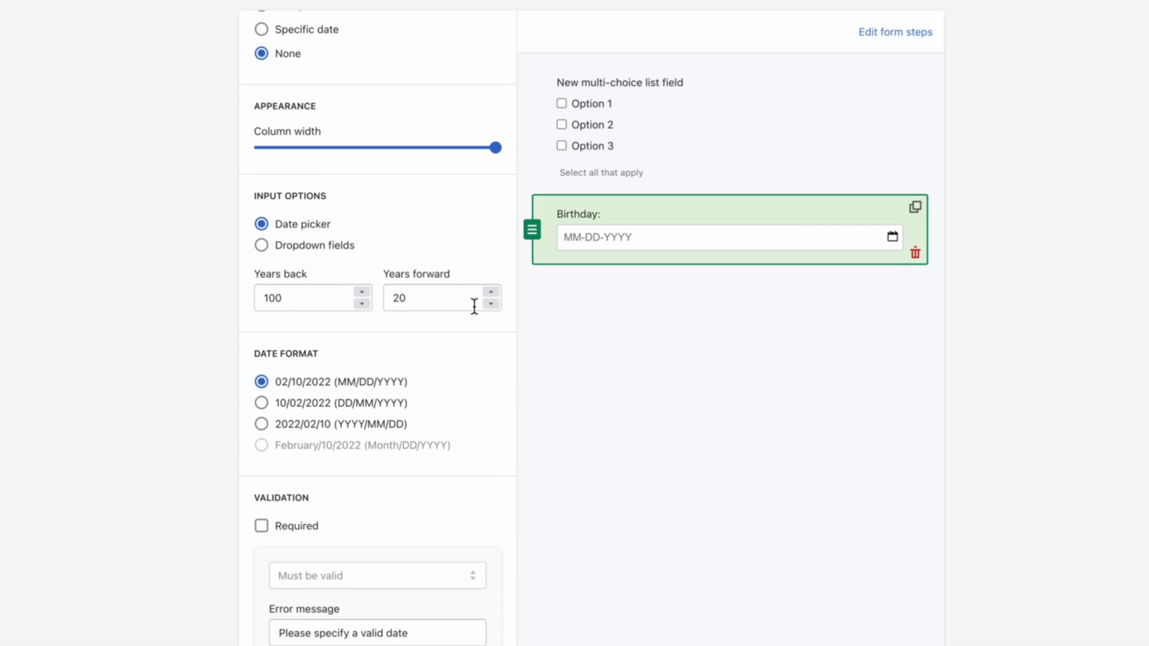
{"action": "scroll", "coordinate": [474, 306], "scroll_direction": "up", "scroll_amount": 1}
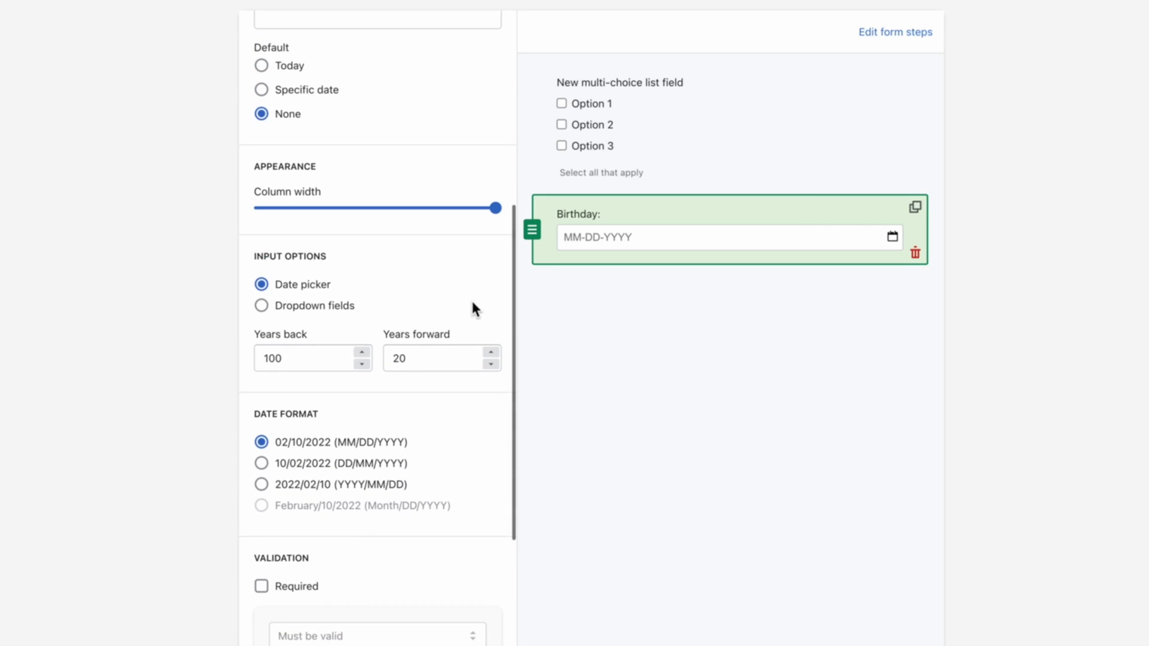
{"action": "scroll", "coordinate": [473, 308], "scroll_direction": "up", "scroll_amount": 3}
{"action": "scroll", "coordinate": [473, 296], "scroll_direction": "up", "scroll_amount": 2}
- Finish the Birthday field and add a File upload field below it
{"action": "left_click", "coordinate": [489, 39]}
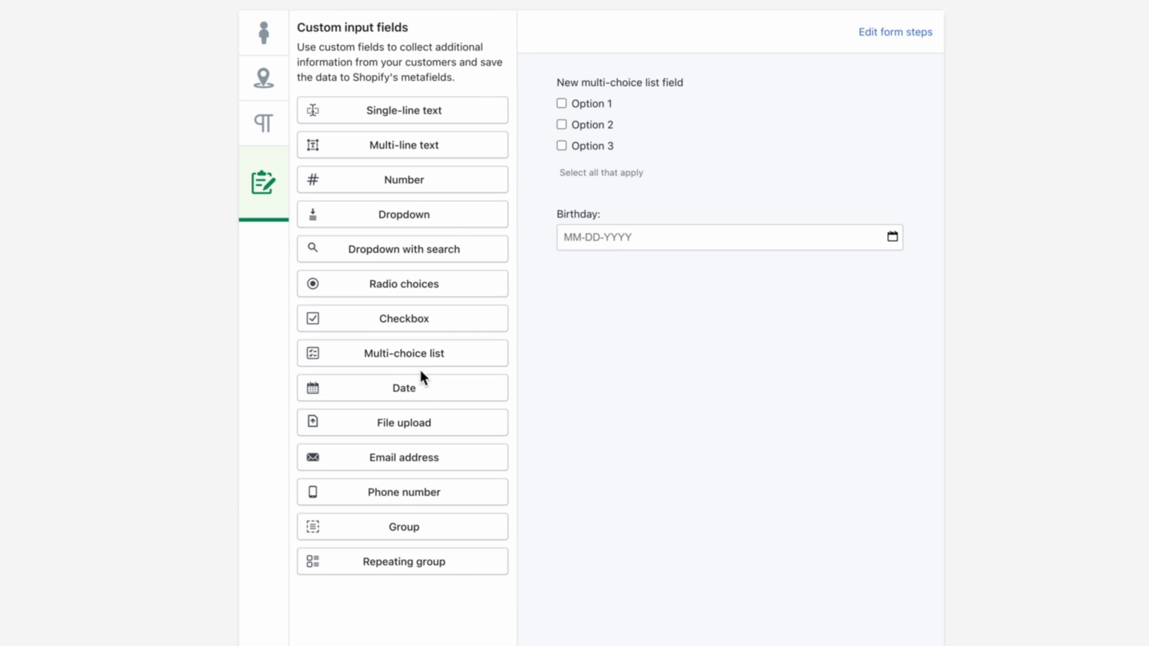
{"action": "left_click_drag", "start_coordinate": [420, 424], "coordinate": [641, 339]}
{"action": "left_click", "coordinate": [675, 311]}
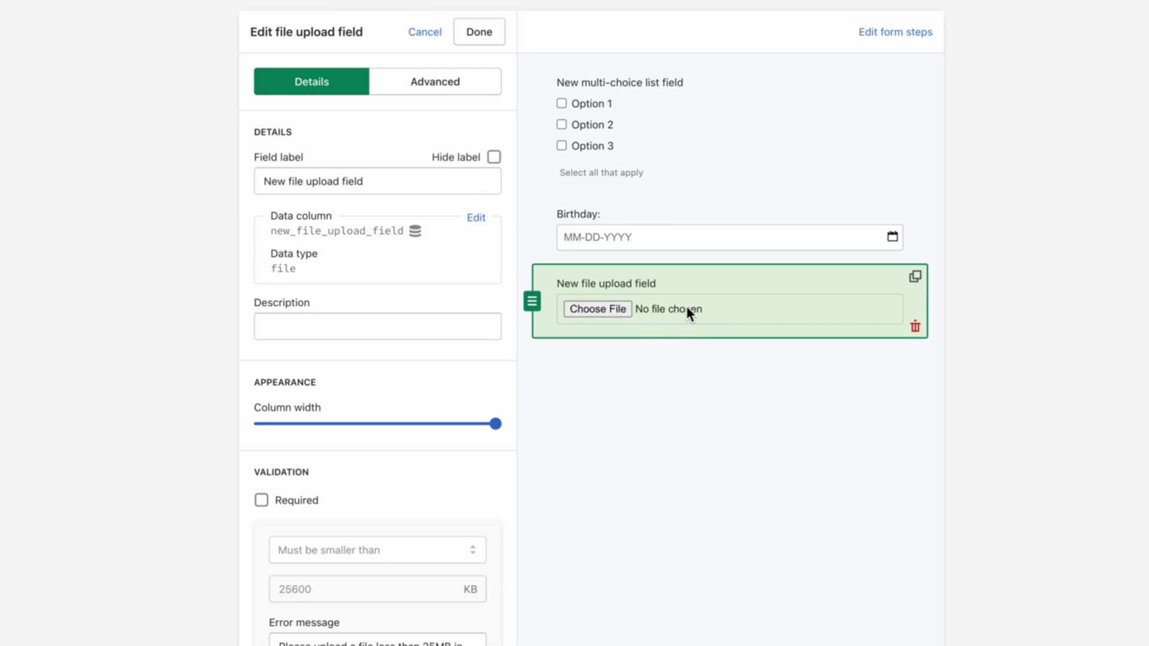
- Relabel the file upload field 'Photo of your dog:' and finish editing it
{"action": "left_click", "coordinate": [393, 185]}
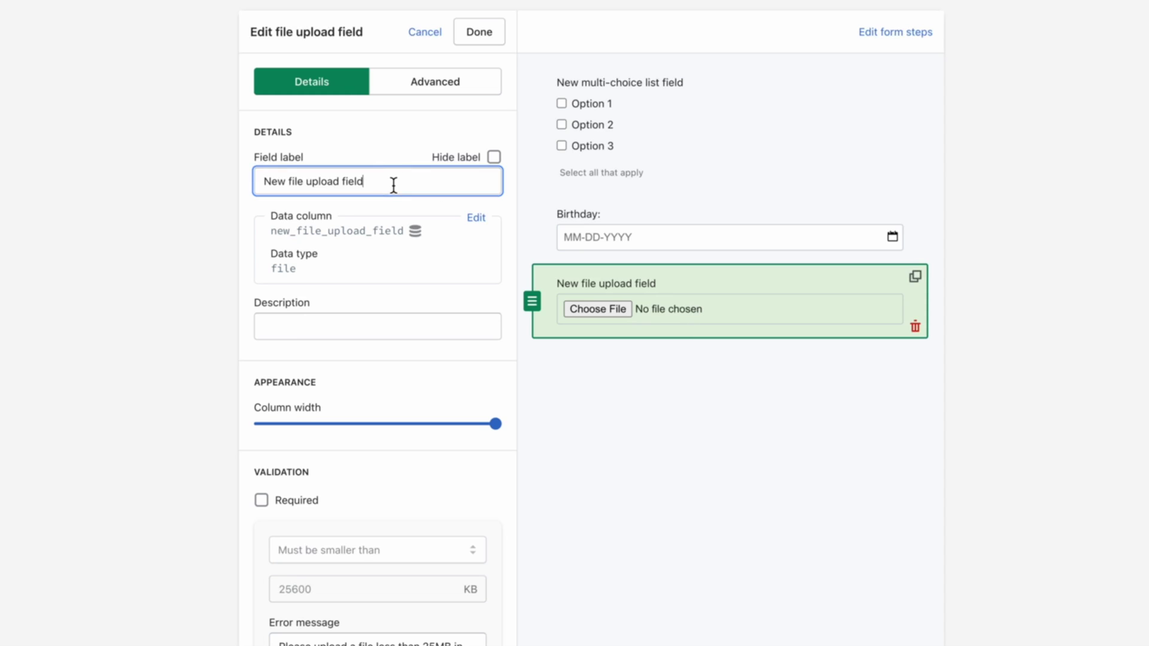
{"action": "key", "text": "ctrl+a"}
{"action": "type", "text": "P"}
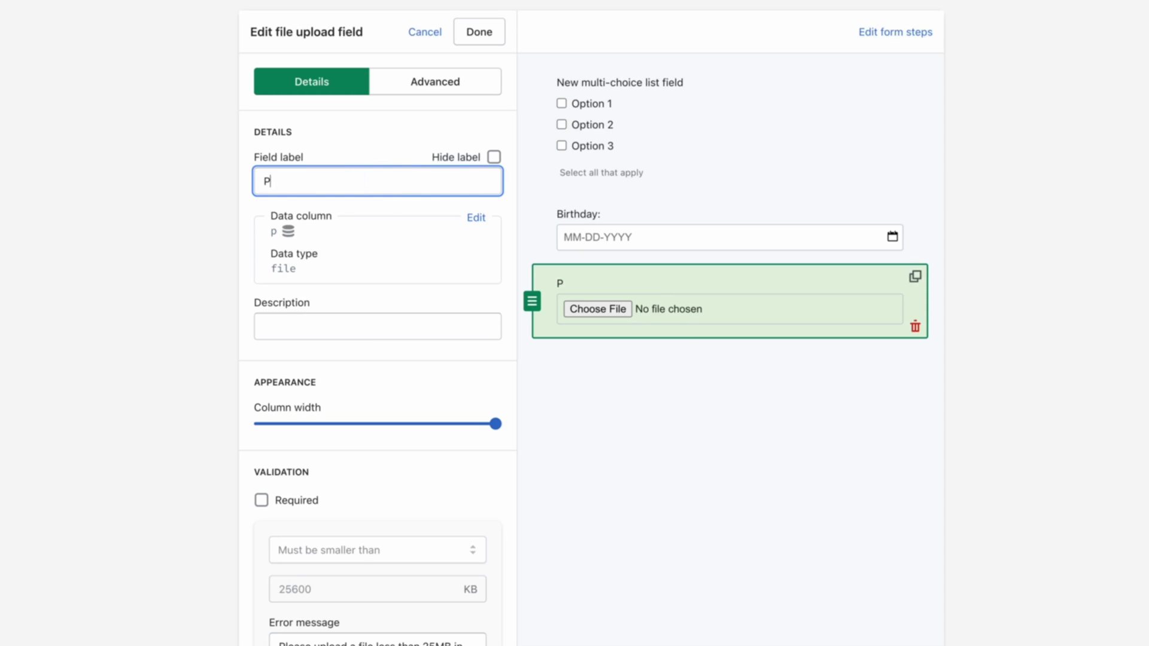
{"action": "type", "text": "hoto of your dog:"}
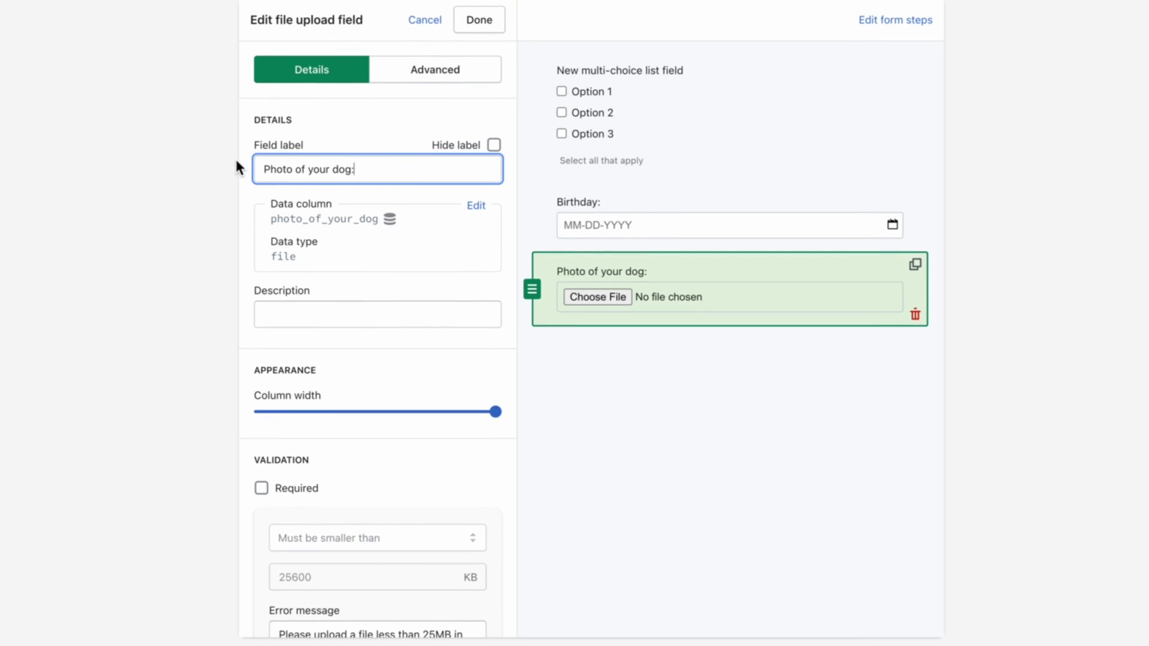
{"action": "scroll", "coordinate": [235, 160], "scroll_direction": "down", "scroll_amount": 1}
{"action": "scroll", "coordinate": [251, 161], "scroll_direction": "down", "scroll_amount": 3}
{"action": "scroll", "coordinate": [249, 161], "scroll_direction": "down", "scroll_amount": 3}
{"action": "scroll", "coordinate": [254, 160], "scroll_direction": "down", "scroll_amount": 1}
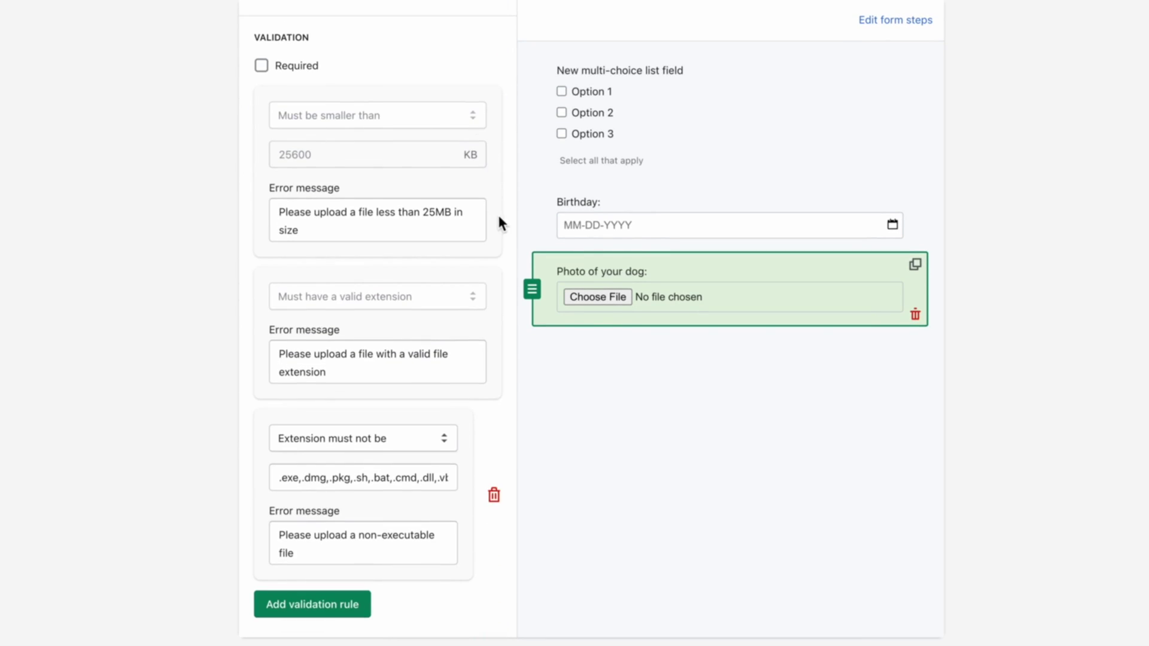
{"action": "scroll", "coordinate": [499, 222], "scroll_direction": "down", "scroll_amount": 1}
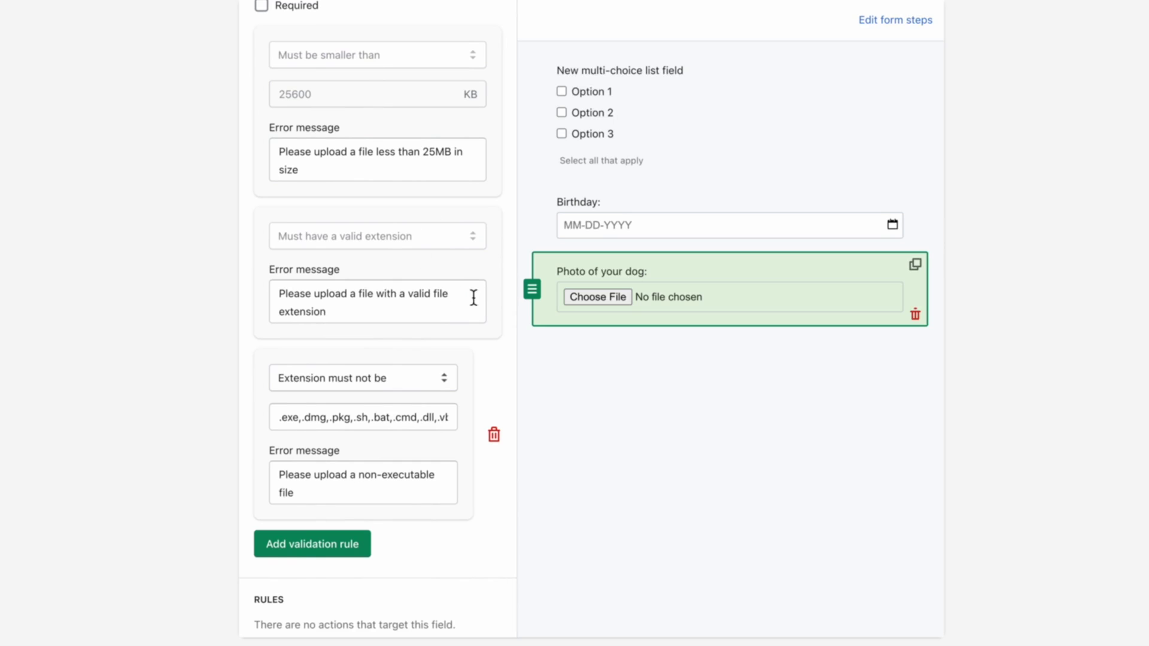
{"action": "scroll", "coordinate": [480, 241], "scroll_direction": "down", "scroll_amount": 1}
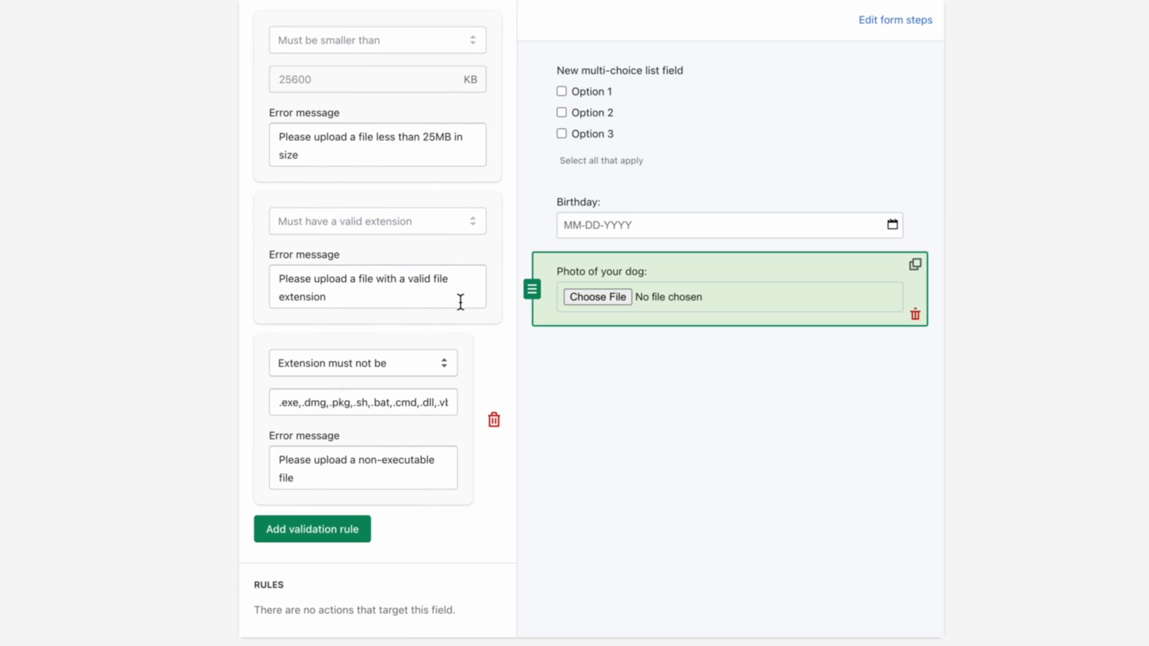
{"action": "scroll", "coordinate": [468, 301], "scroll_direction": "up", "scroll_amount": 4}
{"action": "scroll", "coordinate": [472, 297], "scroll_direction": "up", "scroll_amount": 3}
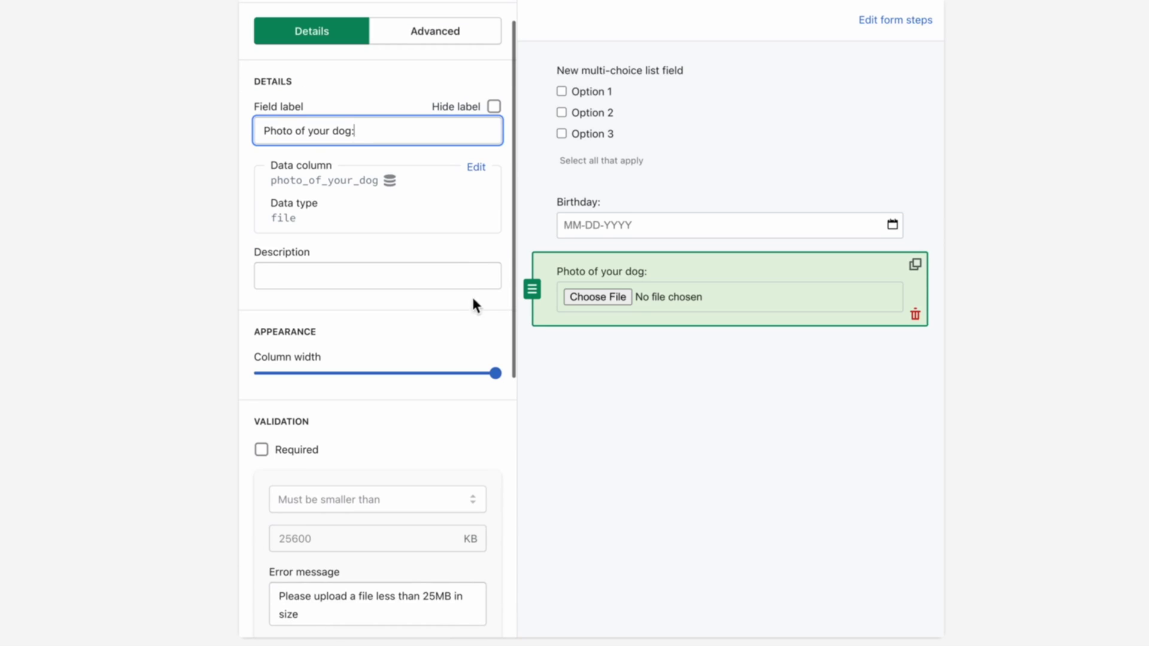
{"action": "scroll", "coordinate": [463, 225], "scroll_direction": "up", "scroll_amount": 3}
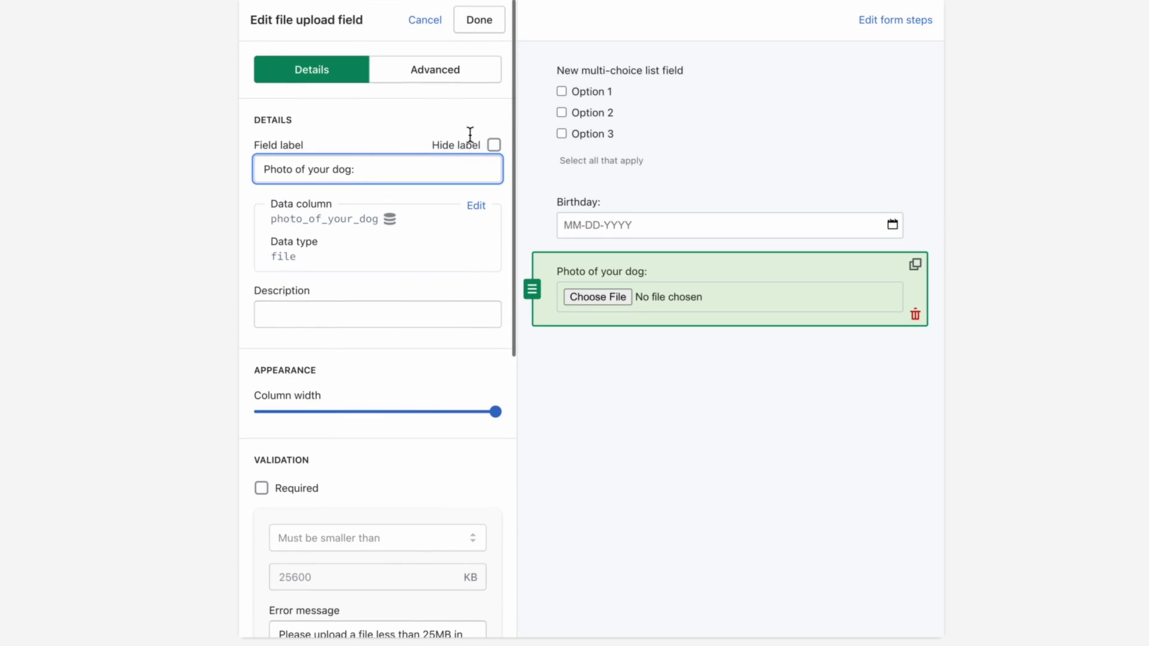
{"action": "left_click", "coordinate": [481, 20]}
- Add a required Email address field below the dog photo upload and review its settings
{"action": "left_click_drag", "start_coordinate": [445, 449], "coordinate": [666, 376]}
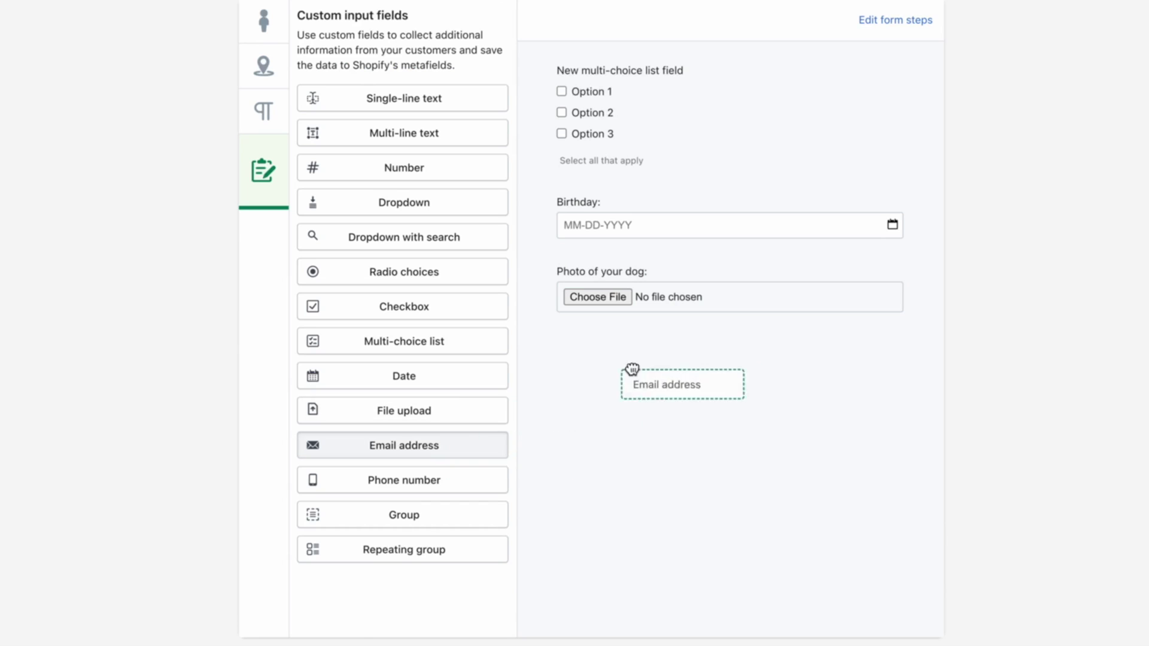
{"action": "left_click", "coordinate": [666, 369]}
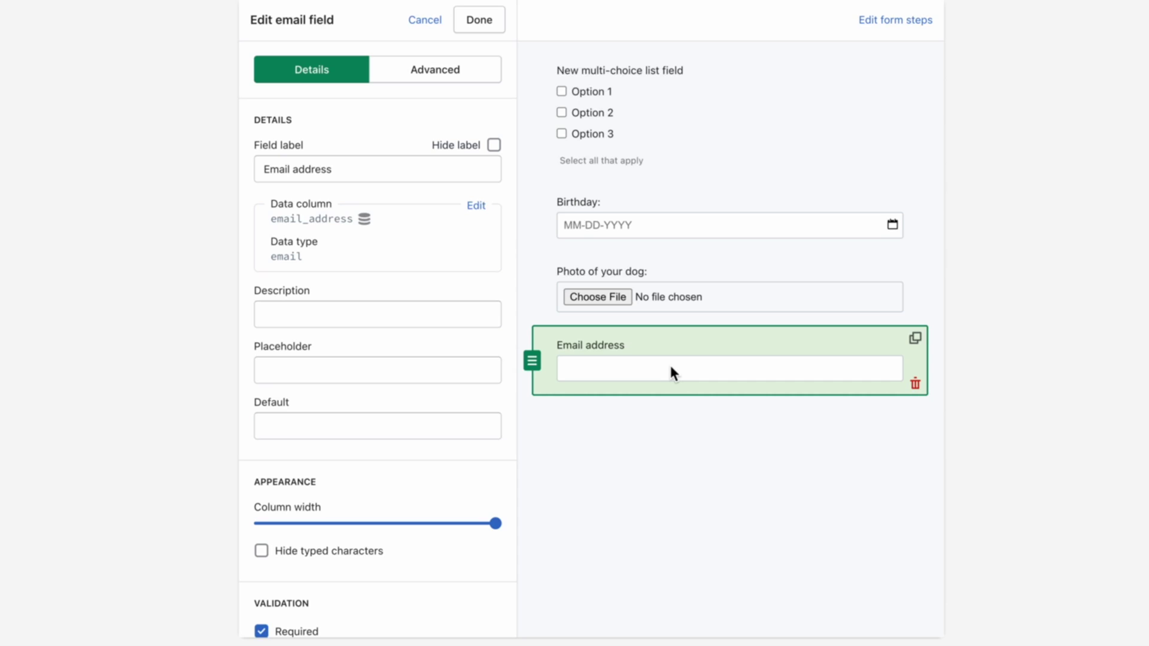
{"action": "scroll", "coordinate": [422, 360], "scroll_direction": "down", "scroll_amount": 2}
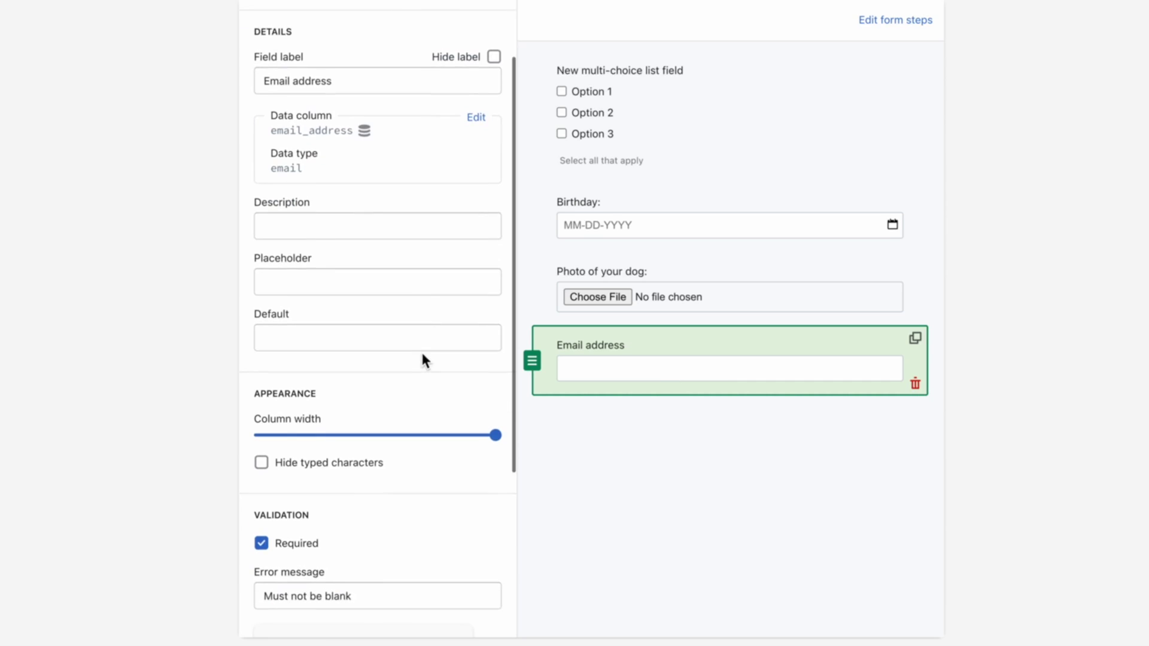
{"action": "scroll", "coordinate": [424, 359], "scroll_direction": "down", "scroll_amount": 3}
{"action": "scroll", "coordinate": [424, 359], "scroll_direction": "down", "scroll_amount": 3}
{"action": "scroll", "coordinate": [423, 360], "scroll_direction": "down", "scroll_amount": 1}
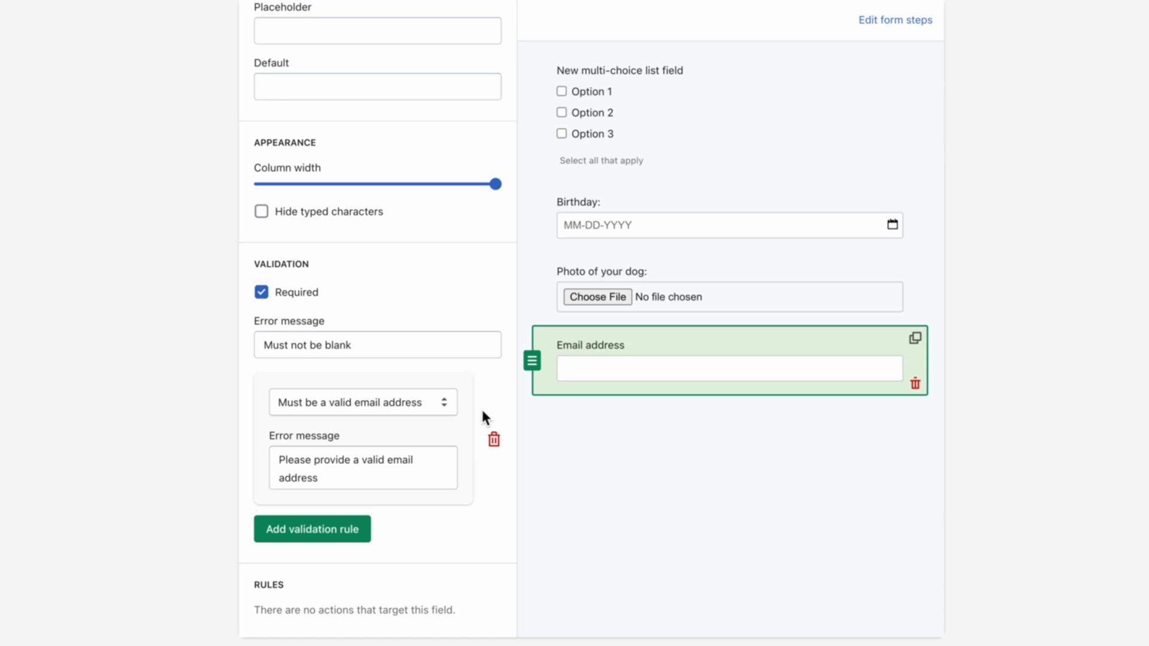
{"action": "scroll", "coordinate": [481, 400], "scroll_direction": "up", "scroll_amount": 8}
- Add a Phone number field below Email address, reviewing its invalid-phone error message
{"action": "left_click", "coordinate": [478, 18]}
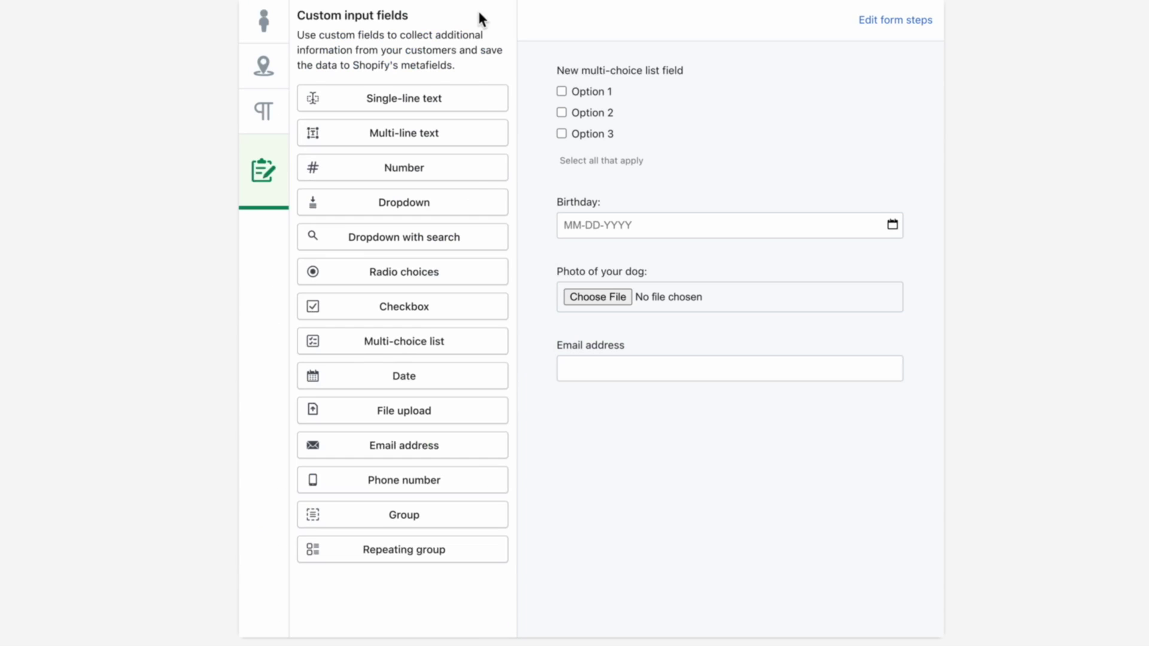
{"action": "mouse_move", "coordinate": [431, 489]}
{"action": "left_mouse_down"}
{"action": "mouse_move", "coordinate": [622, 437]}
{"action": "mouse_move", "coordinate": [641, 420]}
{"action": "left_mouse_up"}
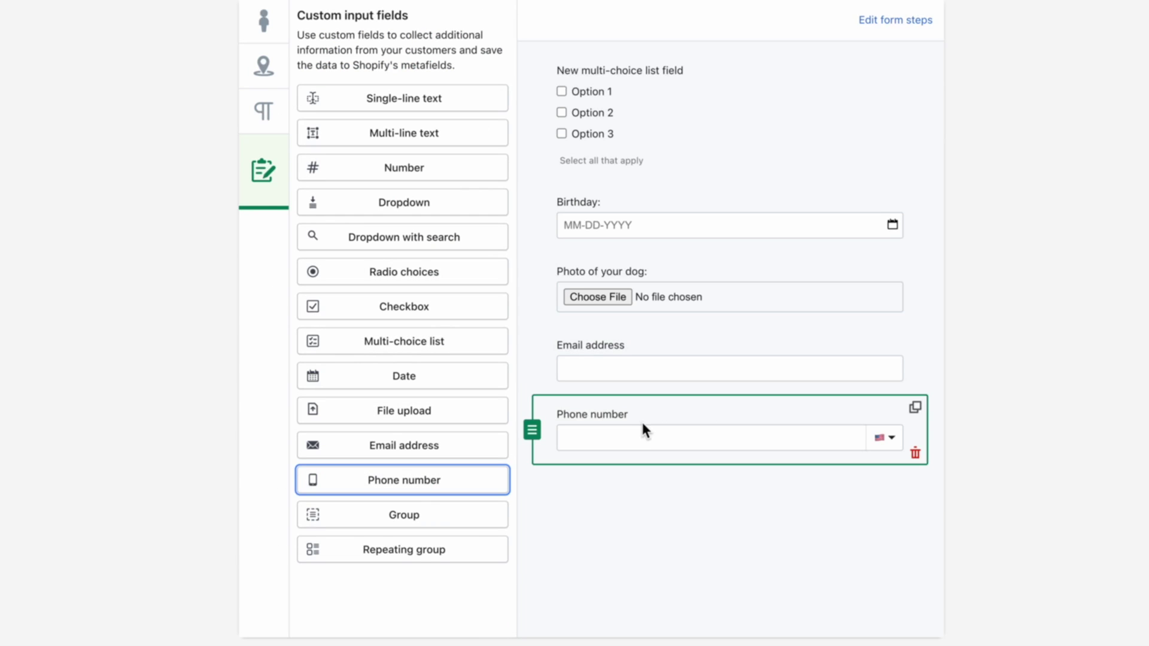
{"action": "left_click", "coordinate": [642, 429]}
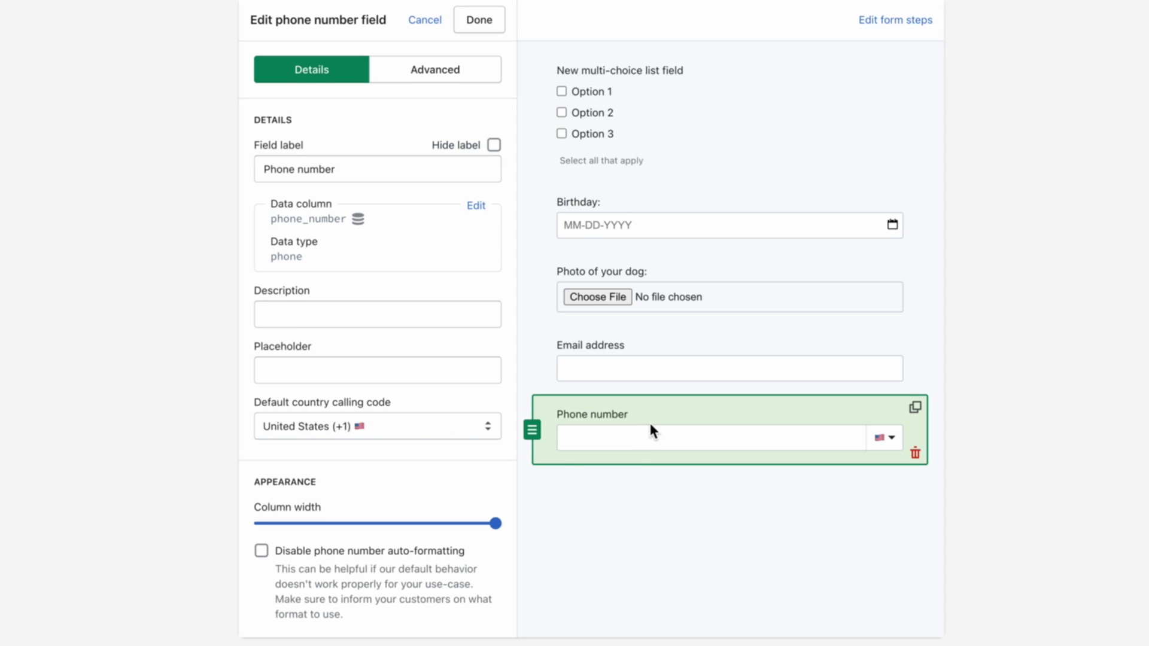
{"action": "scroll", "coordinate": [462, 384], "scroll_direction": "down", "scroll_amount": 1}
{"action": "scroll", "coordinate": [462, 386], "scroll_direction": "down", "scroll_amount": 2}
{"action": "scroll", "coordinate": [461, 383], "scroll_direction": "down", "scroll_amount": 2}
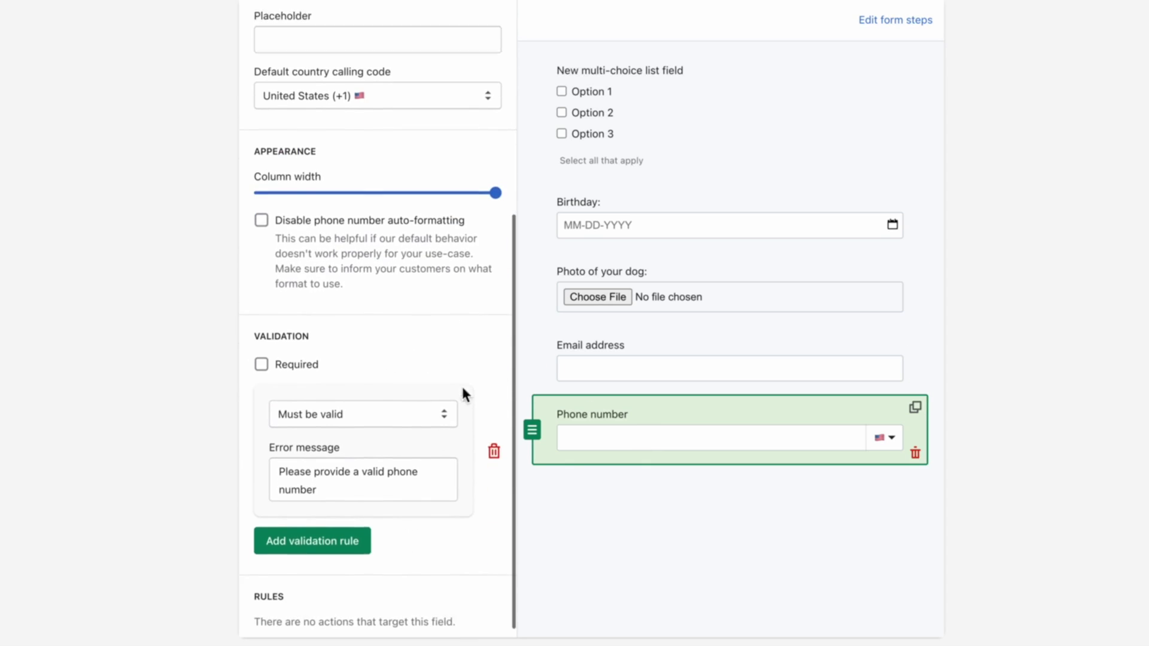
{"action": "left_click", "coordinate": [400, 486]}
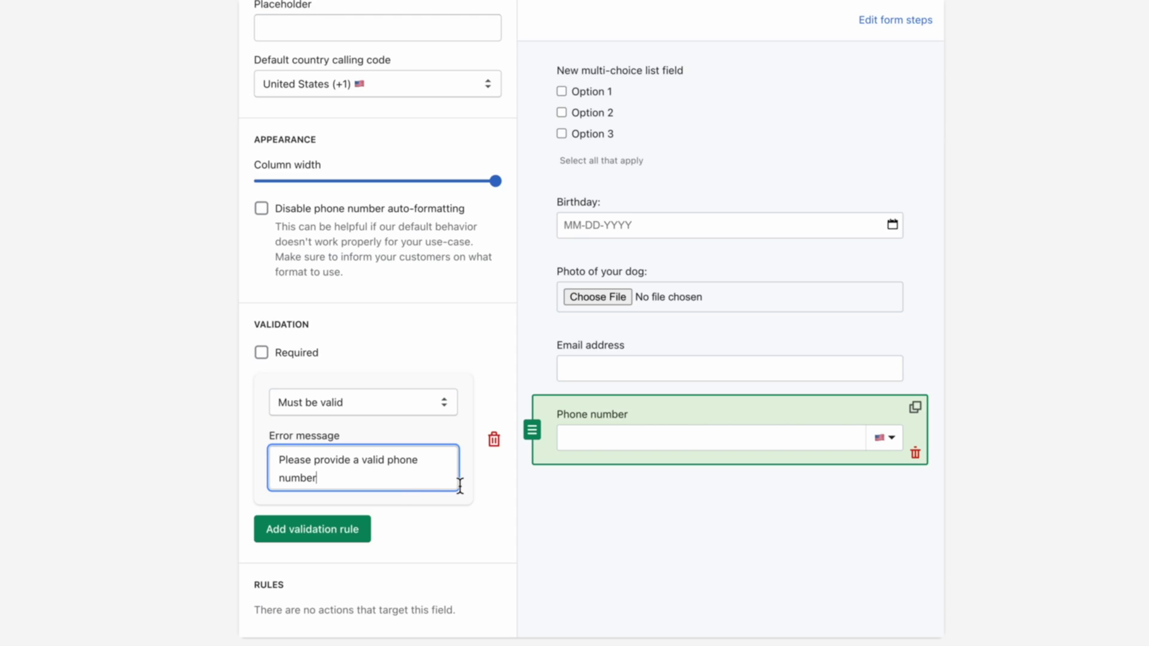
{"action": "scroll", "coordinate": [460, 486], "scroll_direction": "up", "scroll_amount": 5}
{"action": "left_click", "coordinate": [472, 24]}
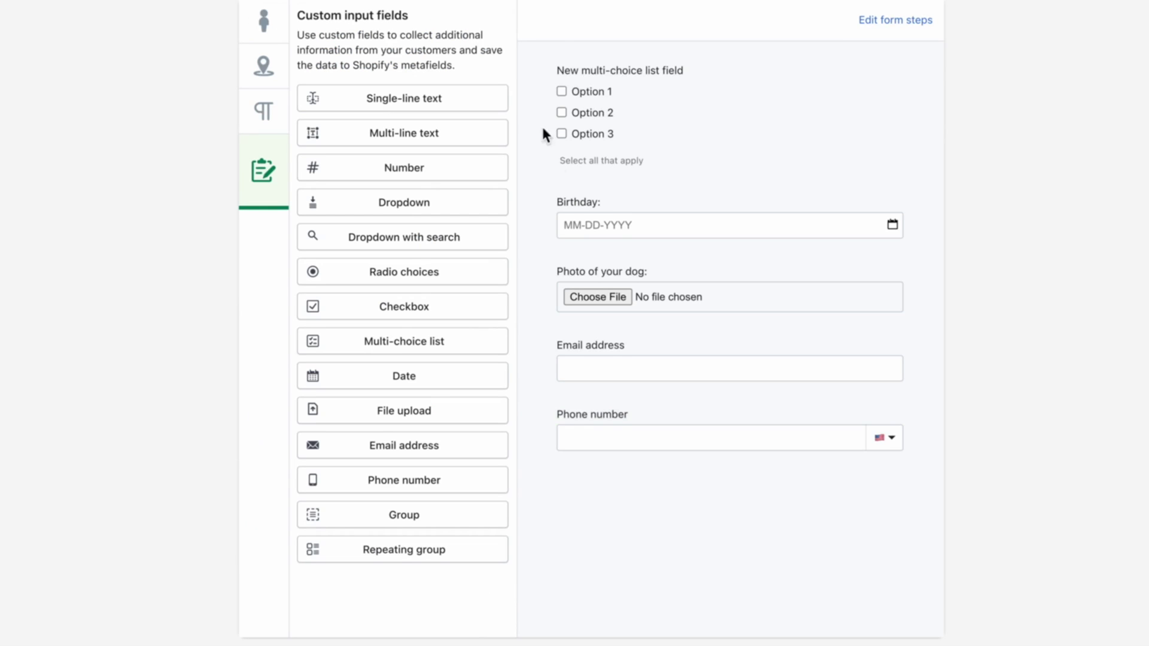
{"action": "scroll", "coordinate": [543, 135], "scroll_direction": "down", "scroll_amount": 1}
{"action": "scroll", "coordinate": [603, 328], "scroll_direction": "down", "scroll_amount": 2}
{"action": "scroll", "coordinate": [602, 328], "scroll_direction": "down", "scroll_amount": 5}
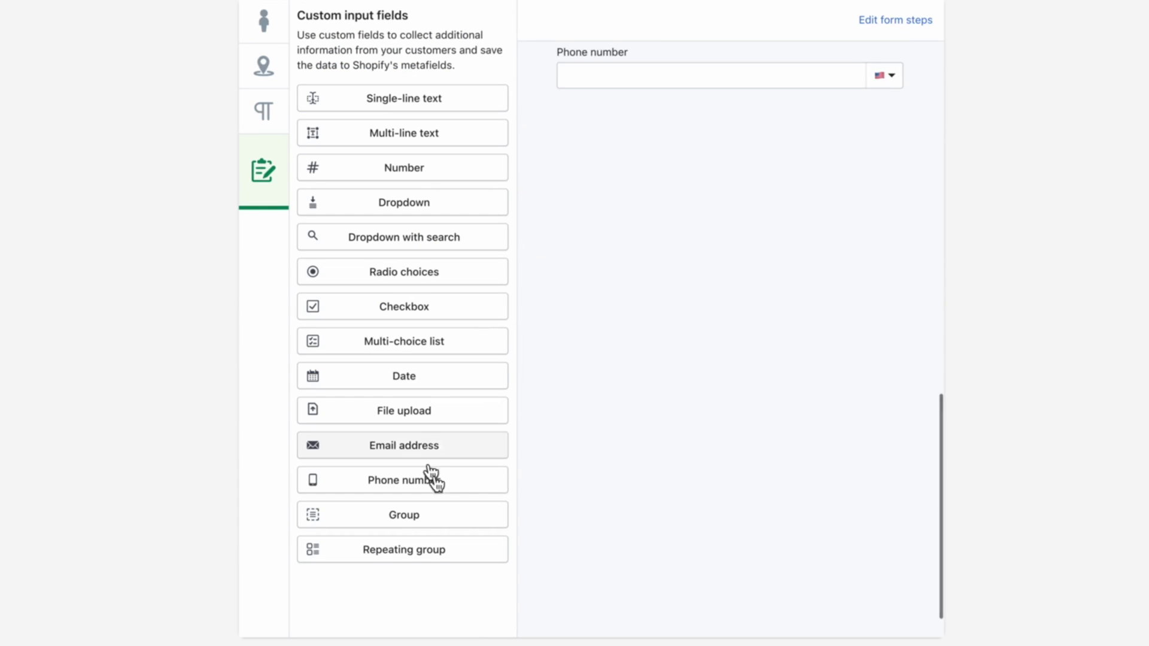
- Add an empty Group at the end of the form below Phone number
{"action": "left_click_drag", "start_coordinate": [404, 514], "coordinate": [692, 167]}
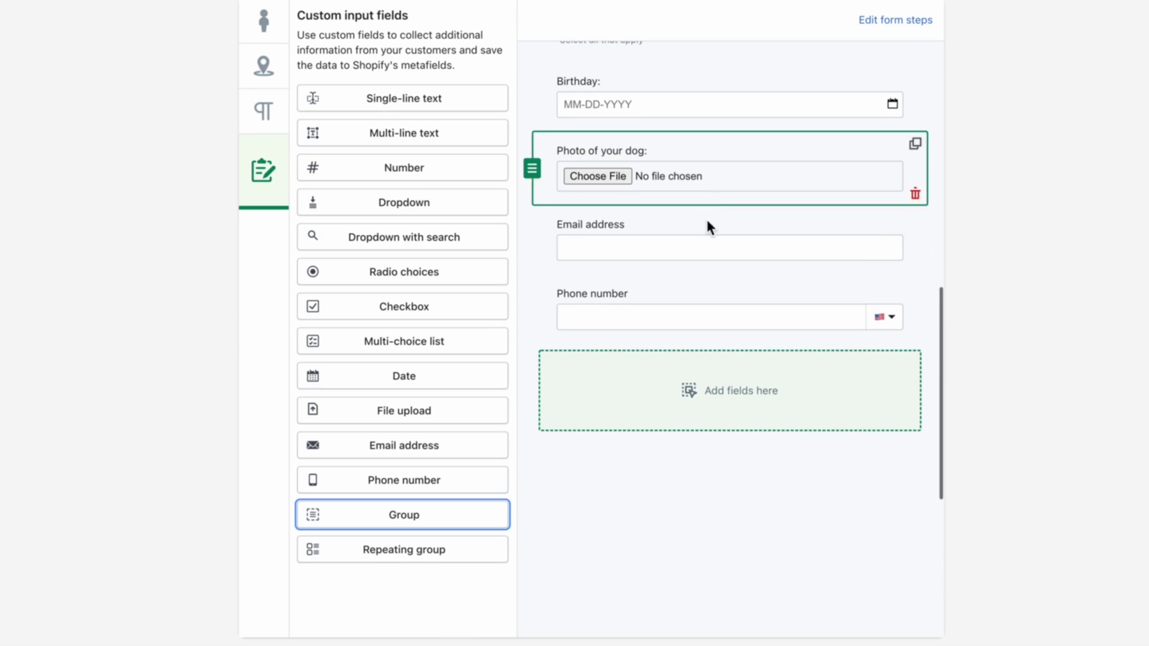
{"action": "scroll", "coordinate": [791, 390], "scroll_direction": "up", "scroll_amount": 1}
{"action": "left_click", "coordinate": [862, 428]}
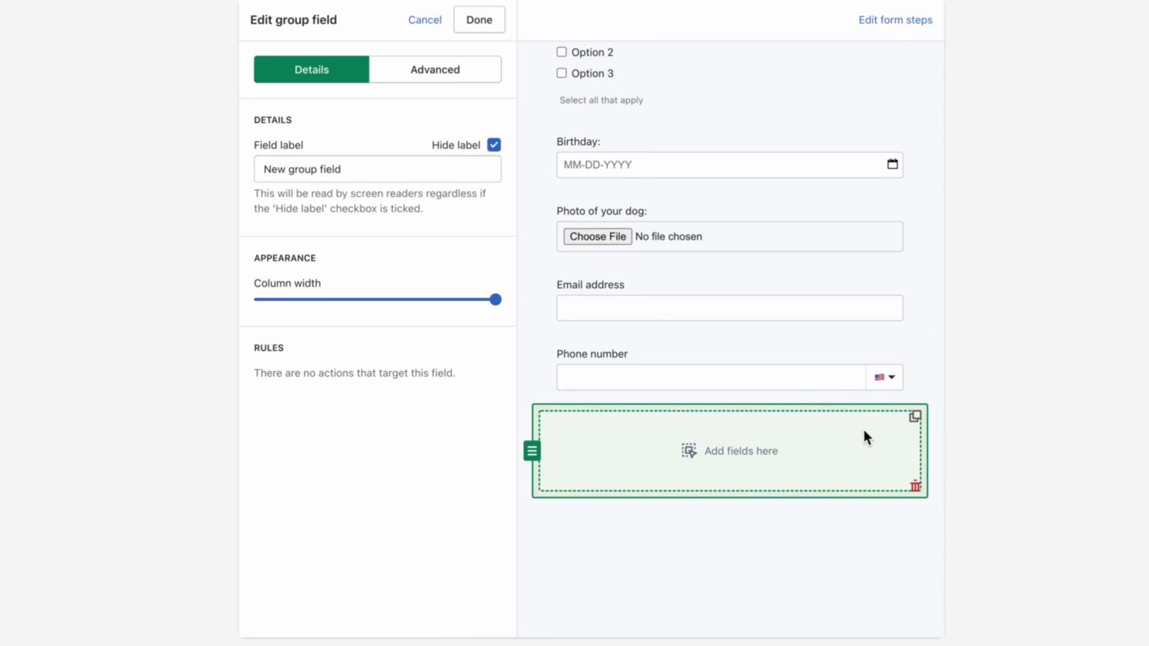
- Move Birthday, the dog photo upload and What's your dog's name? into the group
{"action": "left_click_drag", "start_coordinate": [545, 159], "coordinate": [577, 446]}
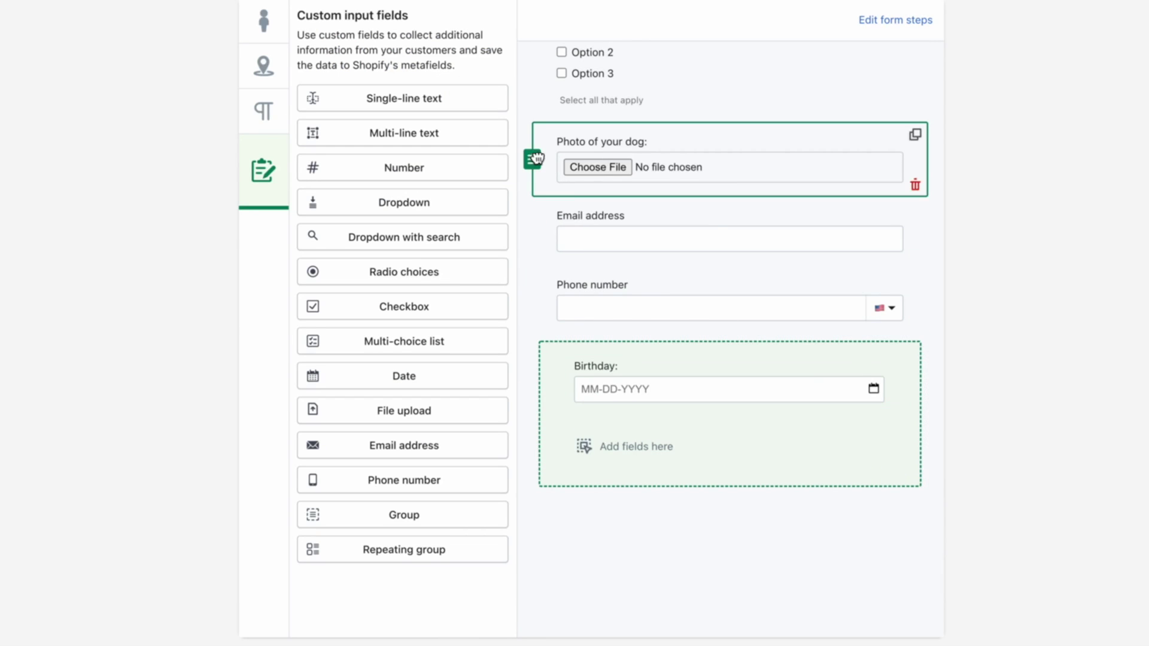
{"action": "mouse_move", "coordinate": [536, 160]}
{"action": "left_mouse_down"}
{"action": "mouse_move", "coordinate": [608, 462]}
{"action": "mouse_move", "coordinate": [670, 381]}
{"action": "left_mouse_up"}
{"action": "scroll", "coordinate": [531, 331], "scroll_direction": "up", "scroll_amount": 5}
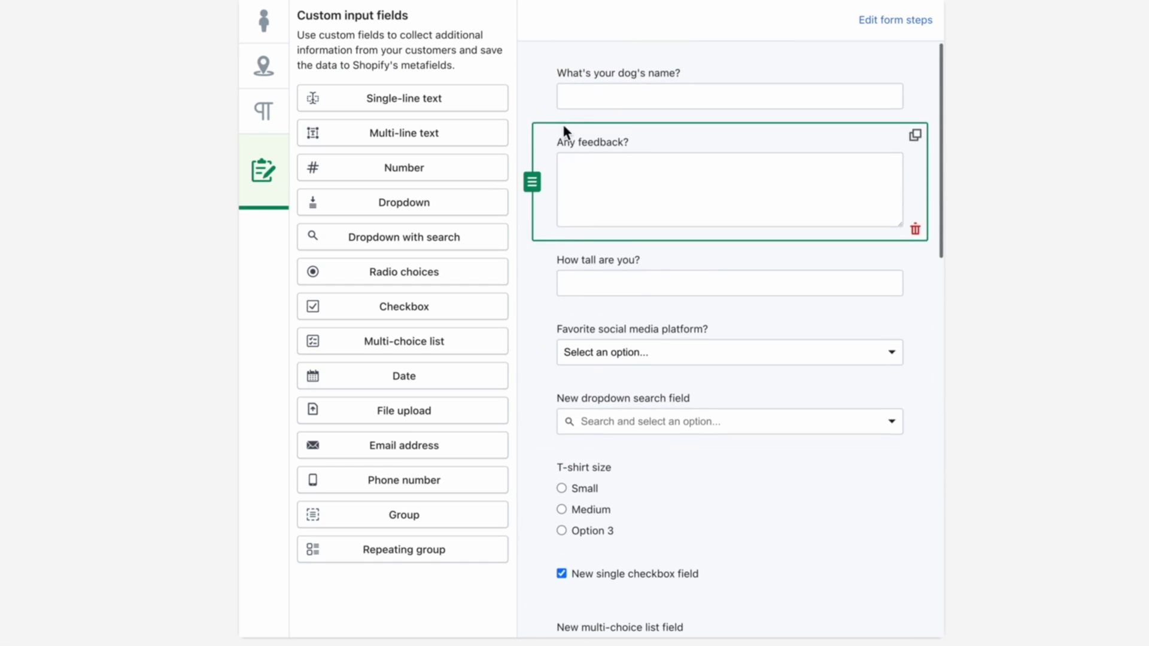
{"action": "left_click_drag", "start_coordinate": [535, 90], "coordinate": [600, 384]}
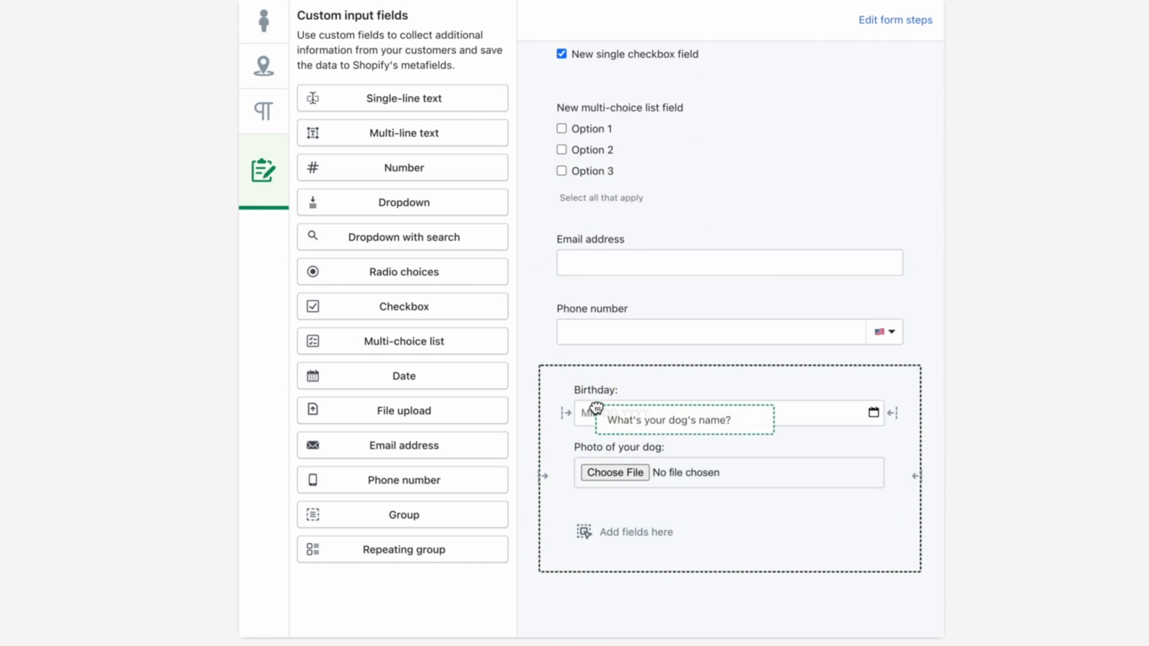
{"action": "left_click_drag", "start_coordinate": [599, 384], "coordinate": [600, 388]}
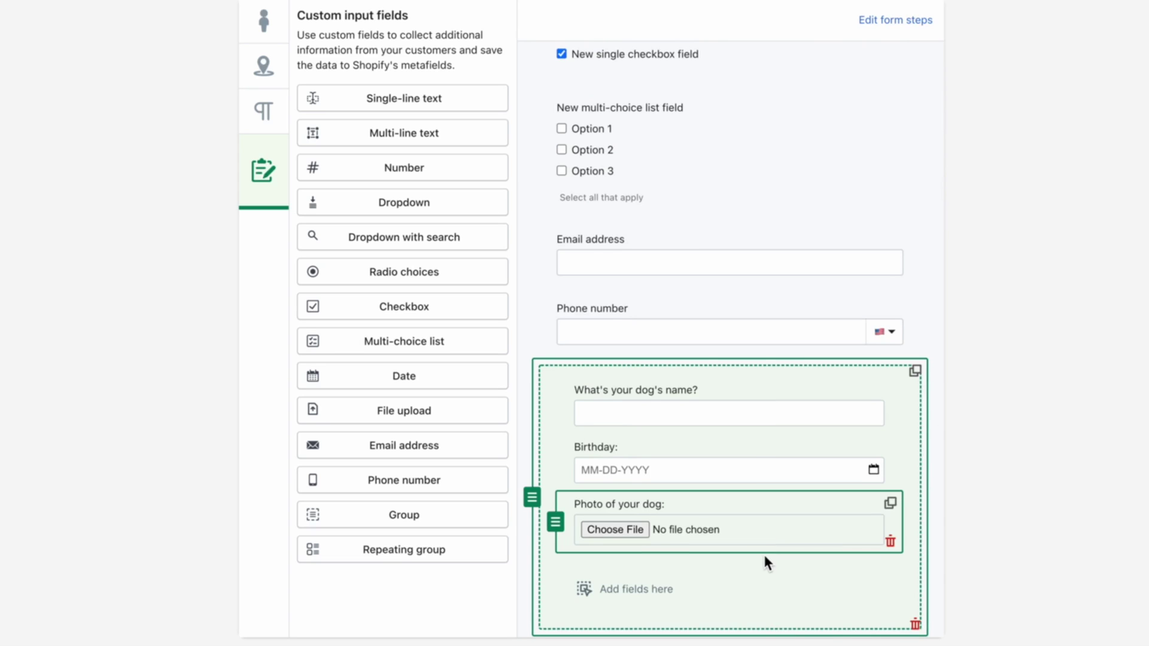
{"action": "scroll", "coordinate": [763, 555], "scroll_direction": "down", "scroll_amount": 1}
{"action": "scroll", "coordinate": [765, 556], "scroll_direction": "down", "scroll_amount": 2}
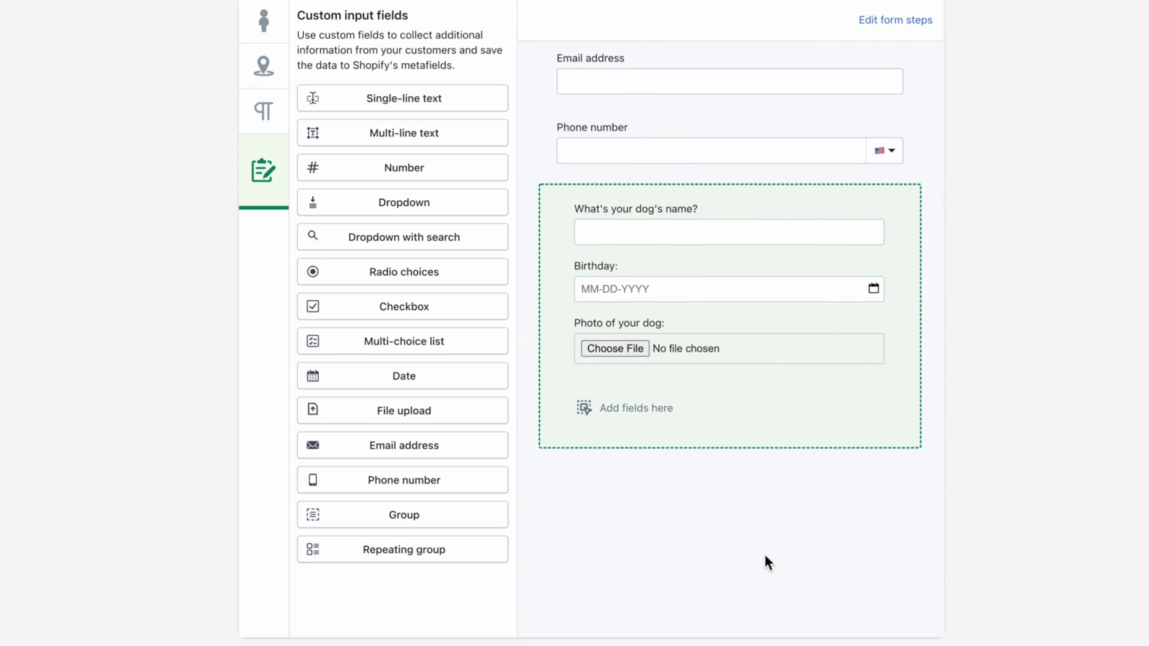
{"action": "scroll", "coordinate": [766, 556], "scroll_direction": "down", "scroll_amount": 1}
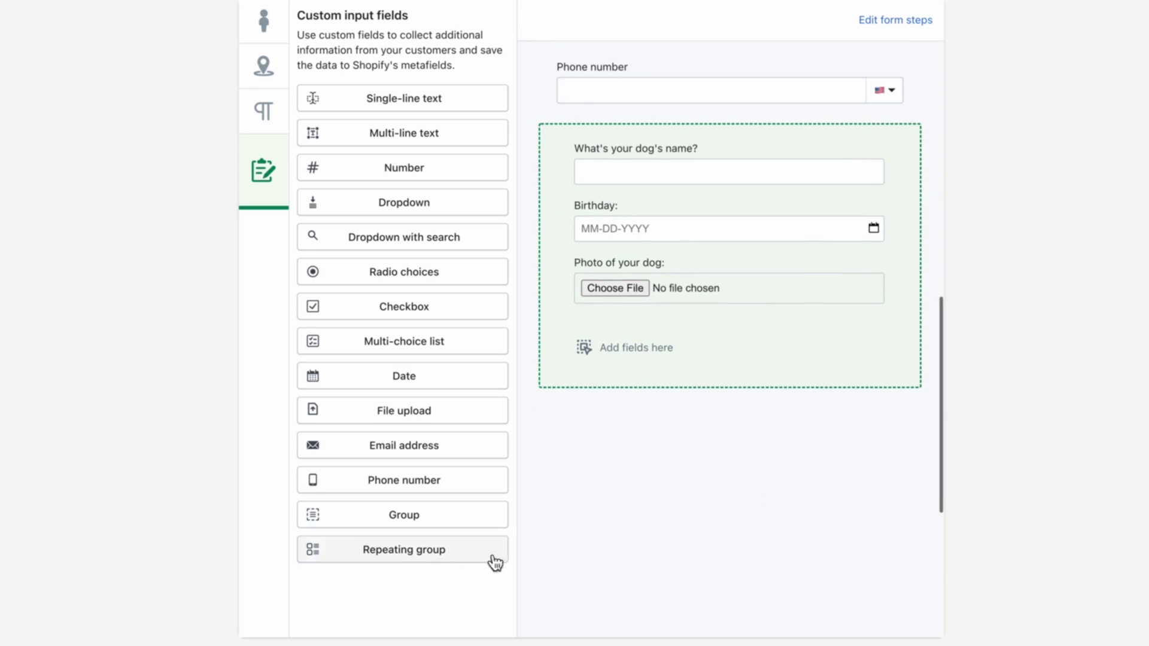
{"action": "left_click_drag", "start_coordinate": [405, 558], "coordinate": [652, 517]}
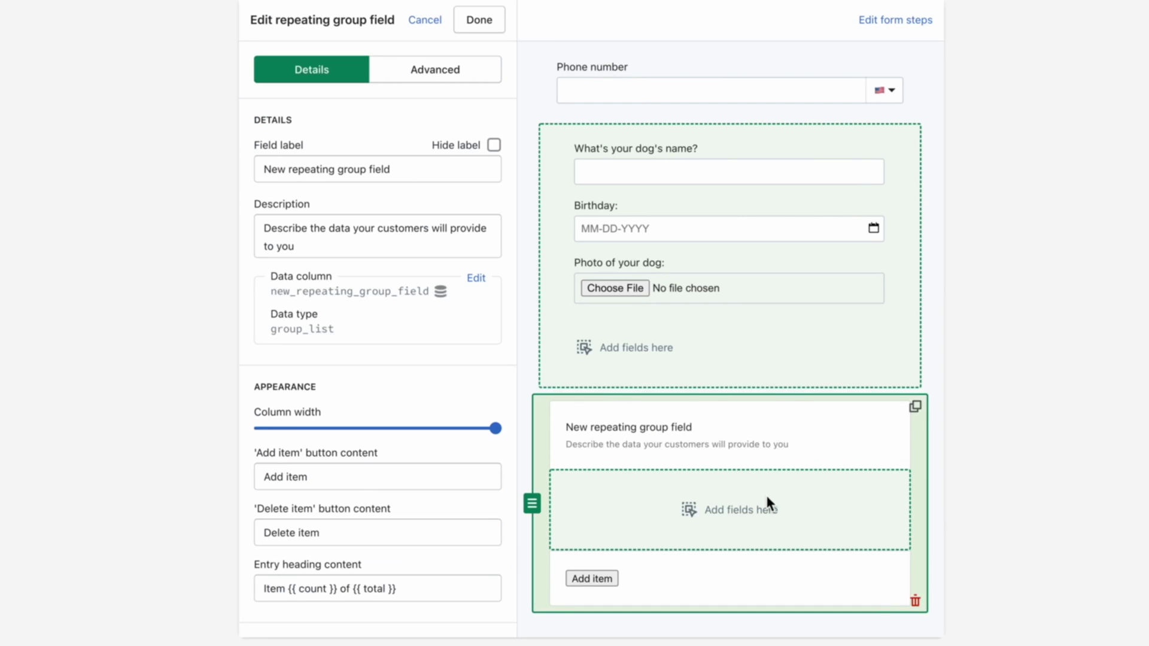
{"action": "scroll", "coordinate": [723, 423], "scroll_direction": "up", "scroll_amount": 3}
{"action": "scroll", "coordinate": [724, 426], "scroll_direction": "up", "scroll_amount": 2}
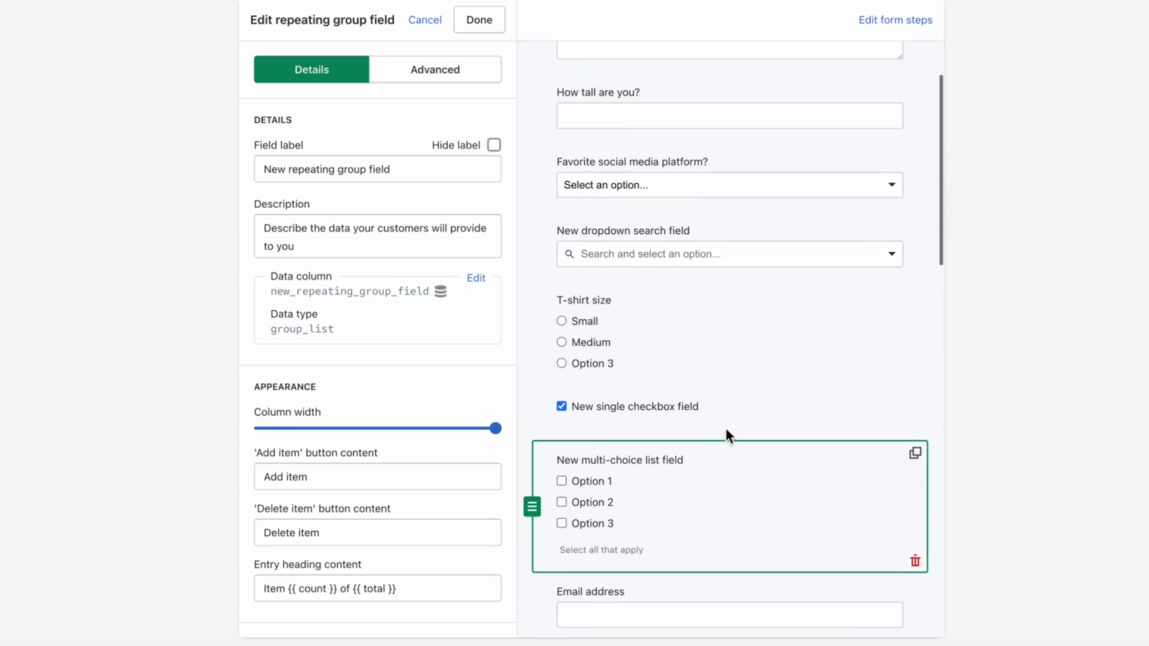
{"action": "scroll", "coordinate": [709, 396], "scroll_direction": "up", "scroll_amount": 1}
{"action": "scroll", "coordinate": [684, 352], "scroll_direction": "up", "scroll_amount": 3}
{"action": "left_click_drag", "start_coordinate": [640, 290], "coordinate": [654, 480]}
{"action": "scroll", "coordinate": [631, 315], "scroll_direction": "down", "scroll_amount": 3}
{"action": "scroll", "coordinate": [637, 355], "scroll_direction": "down", "scroll_amount": 4}
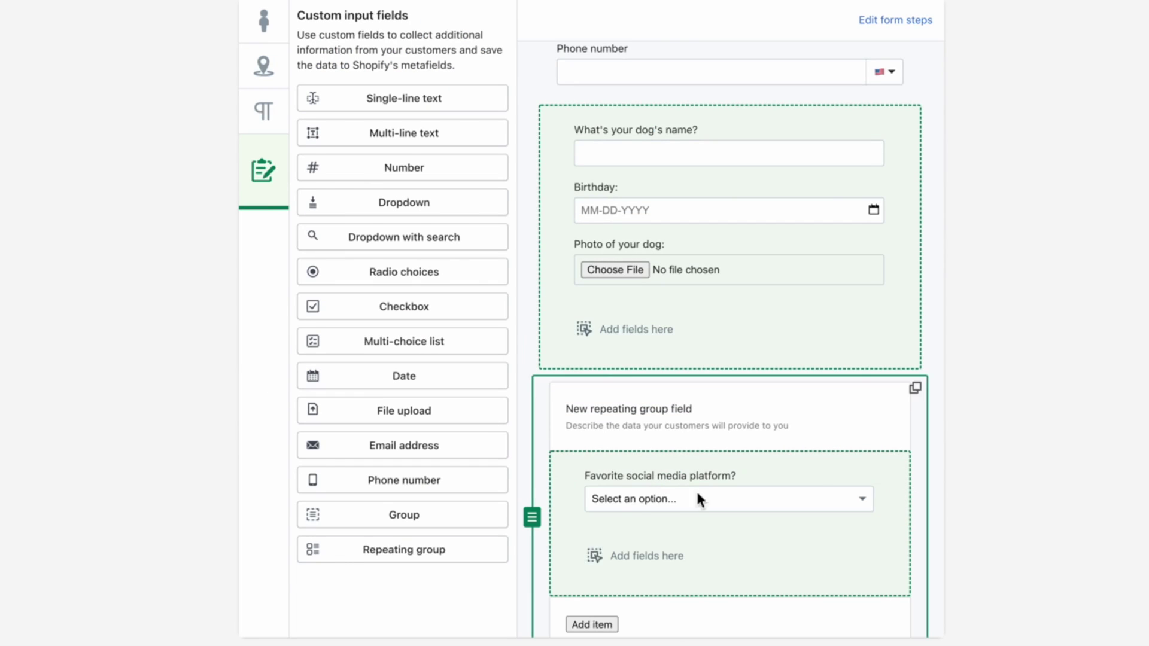
- Label the repeating group 'Social Media Accounts' in its settings
{"action": "left_click", "coordinate": [712, 564]}
{"action": "scroll", "coordinate": [791, 518], "scroll_direction": "down", "scroll_amount": 2}
{"action": "scroll", "coordinate": [791, 518], "scroll_direction": "down", "scroll_amount": 1}
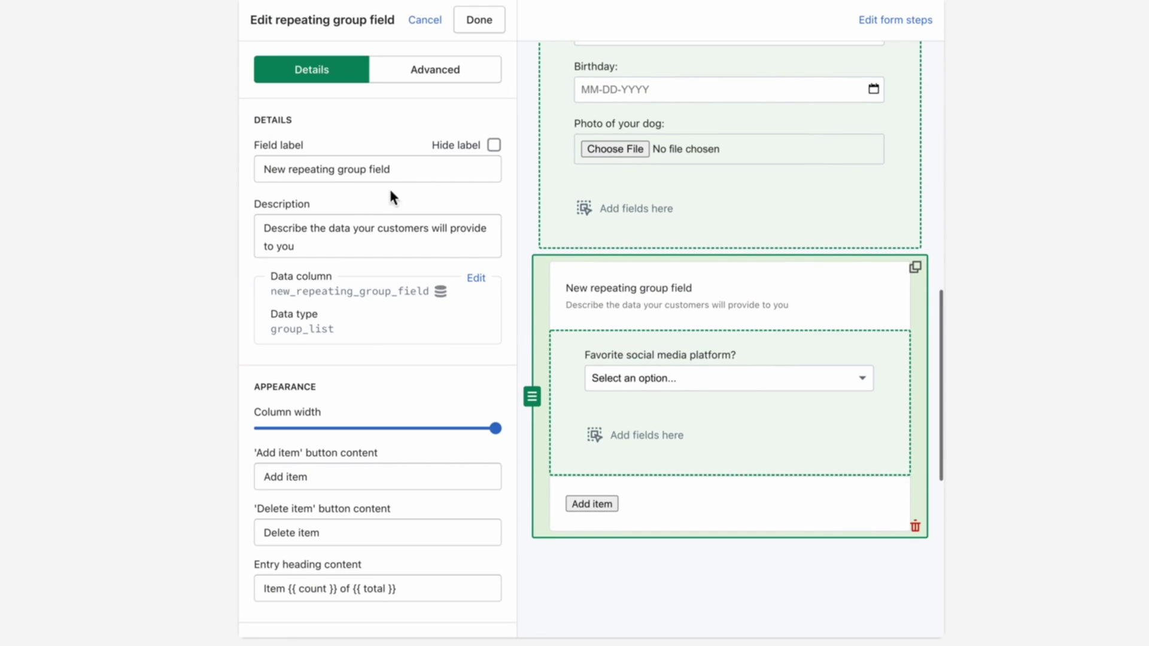
{"action": "triple_click", "coordinate": [425, 178]}
{"action": "type", "text": "Socia"}
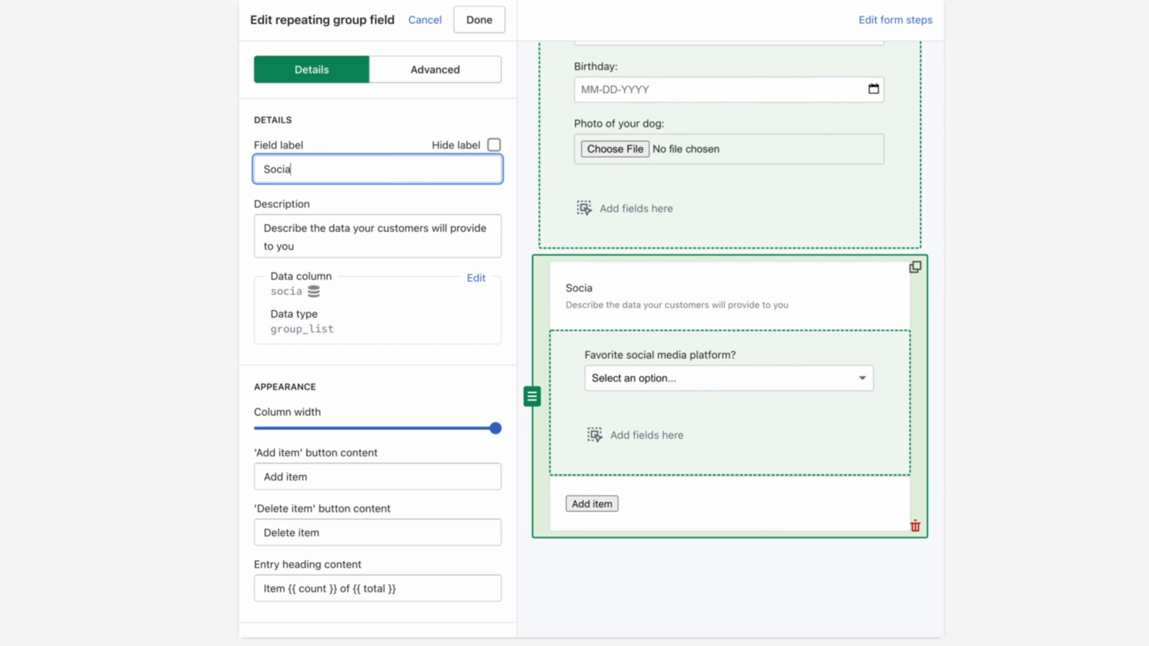
{"action": "type", "text": "l Media Acc"}
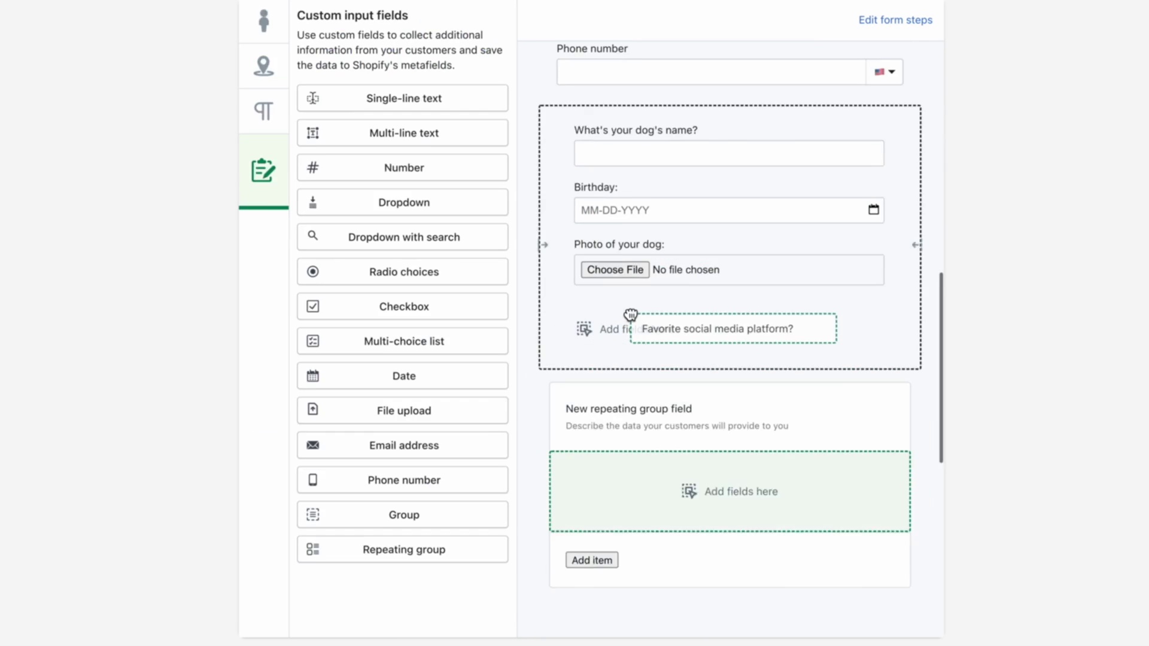
{"action": "type", "text": "ounts"}
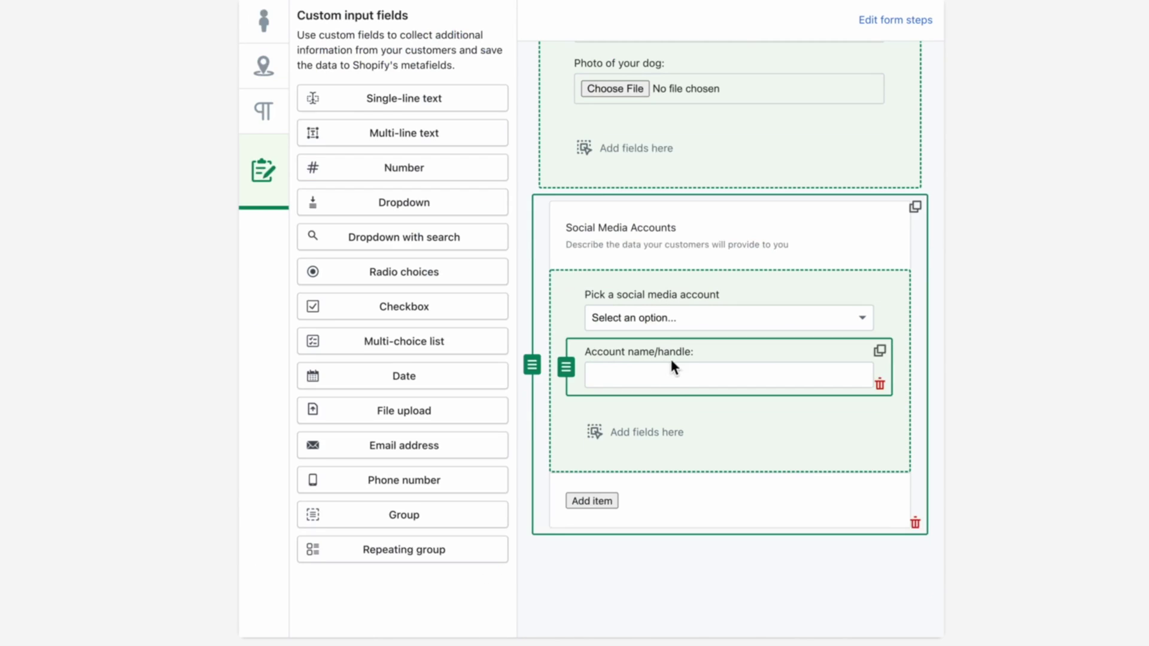
- Reword the entries to 'Add account', 'Remove account' and an 'Account' heading
{"action": "left_click", "coordinate": [340, 534]}
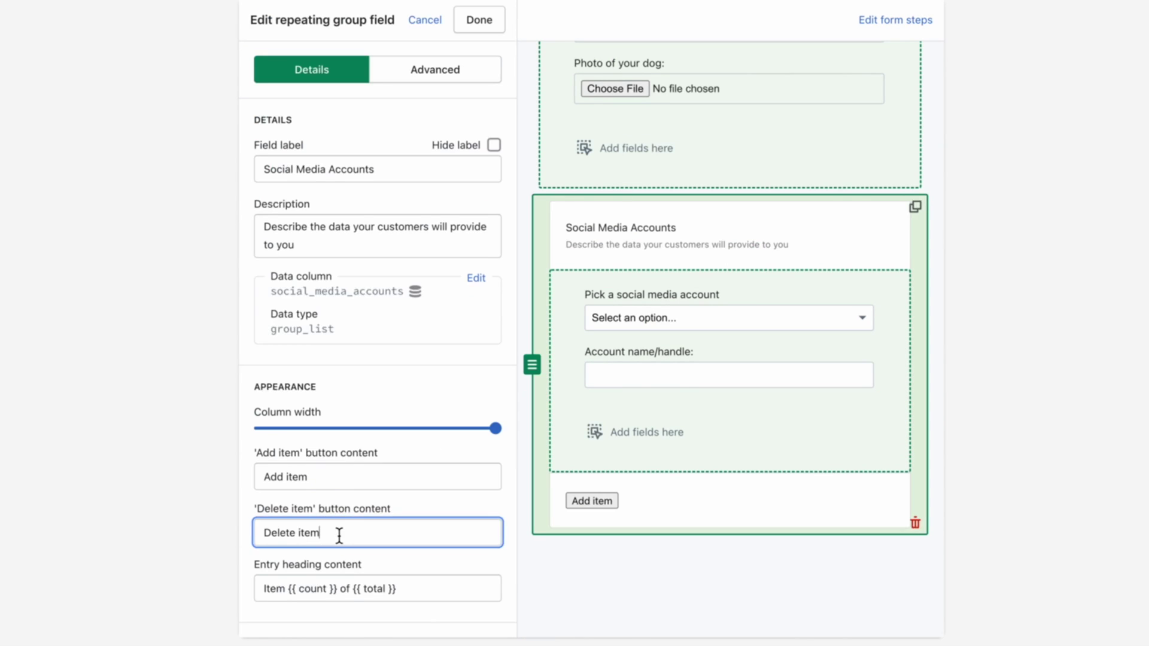
{"action": "left_click", "coordinate": [324, 479]}
{"action": "left_click_drag", "start_coordinate": [339, 480], "coordinate": [286, 480]}
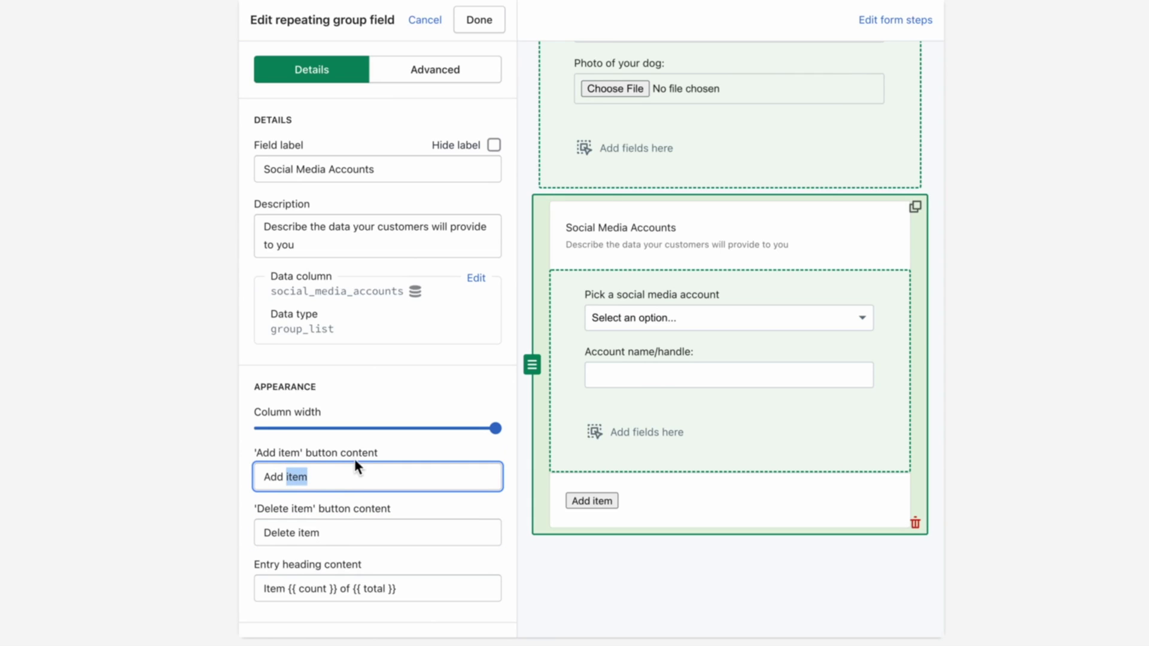
{"action": "type", "text": "account"}
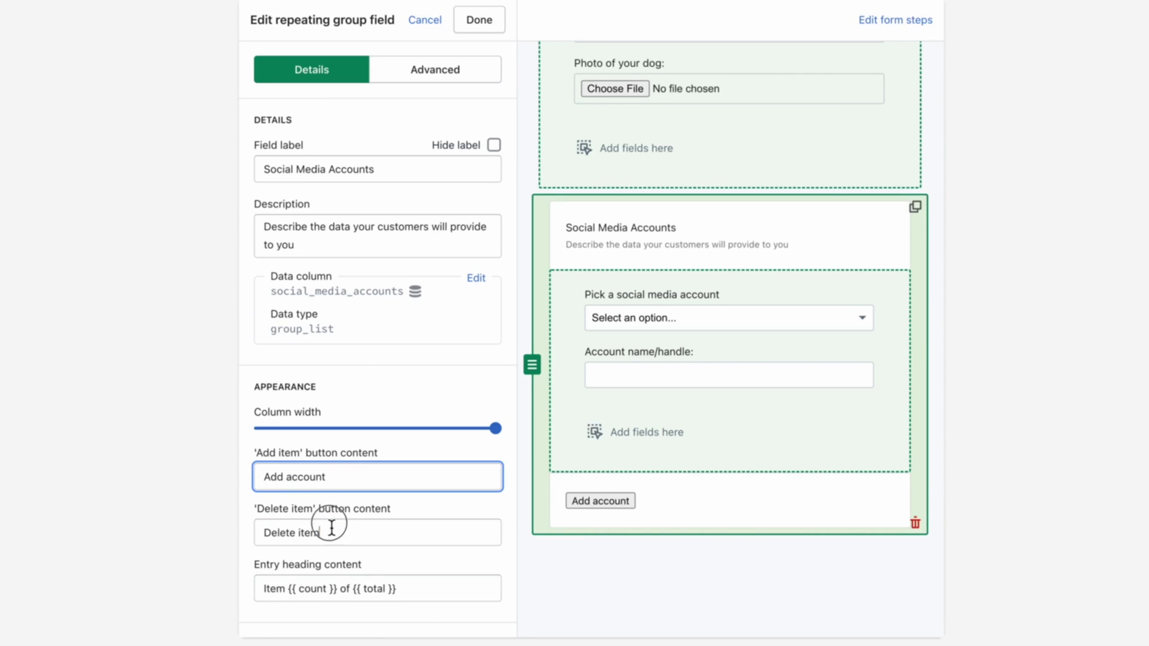
{"action": "left_click_drag", "start_coordinate": [331, 529], "coordinate": [234, 529]}
{"action": "type", "text": "Remove acc"}
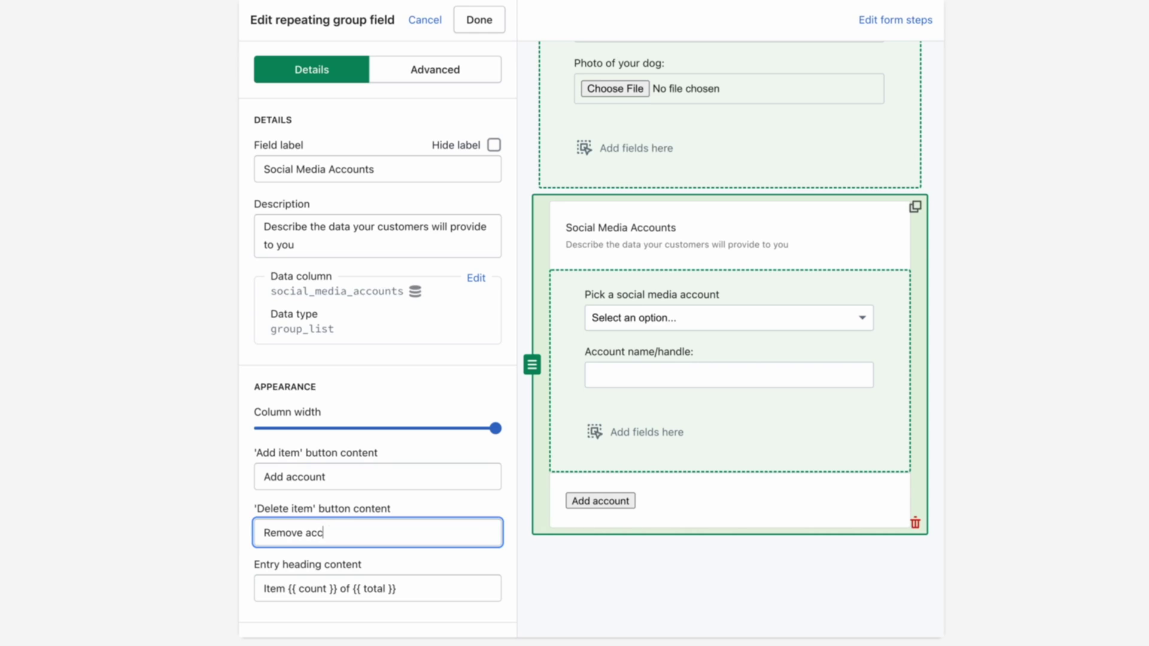
{"action": "type", "text": "ount"}
{"action": "left_click_drag", "start_coordinate": [284, 589], "coordinate": [257, 591]}
{"action": "type", "text": "Account"}
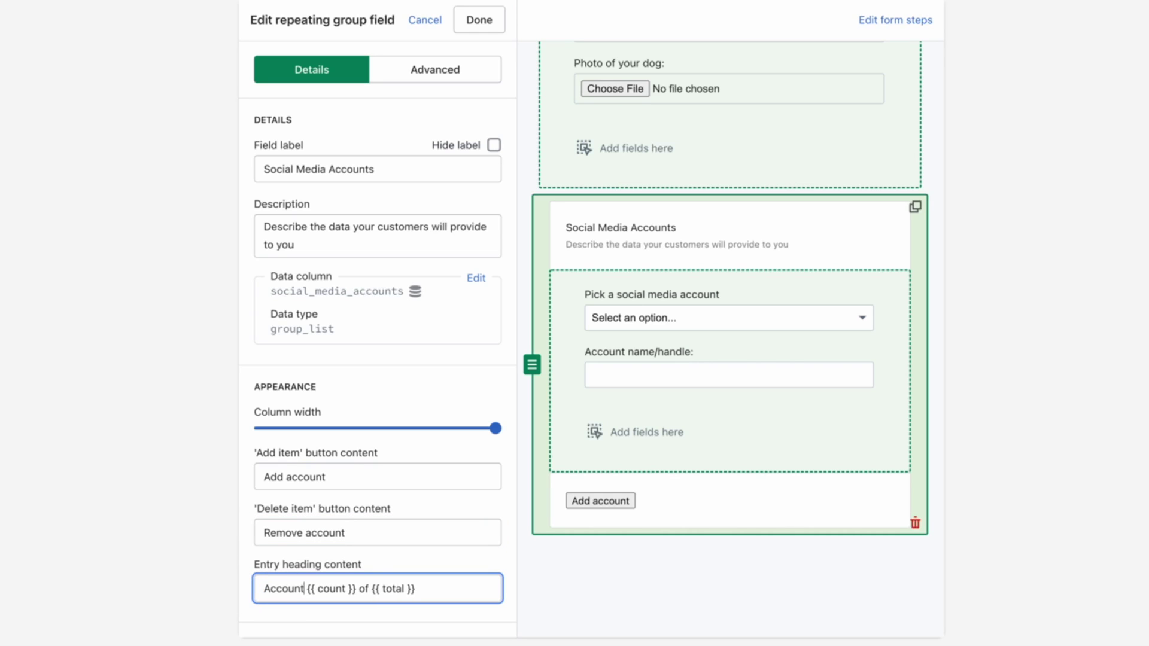